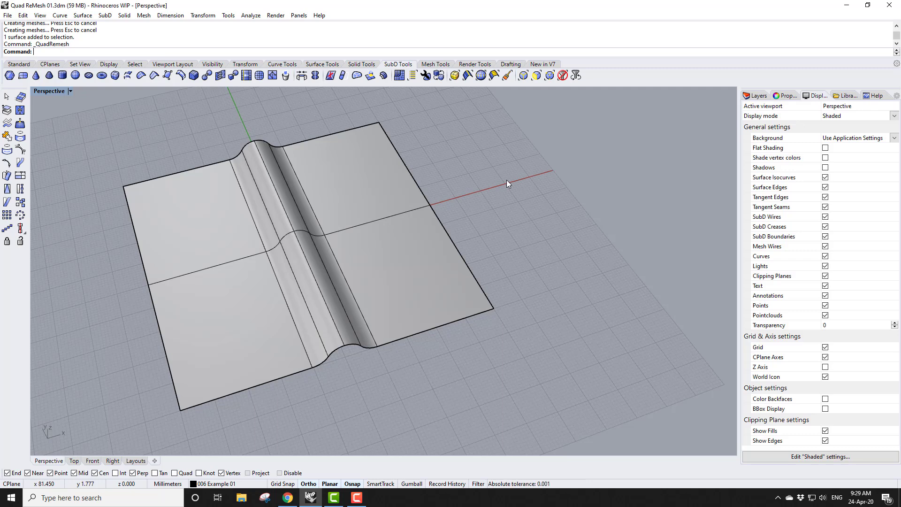
Select the surface and start Quad Remesh with Preview and Hide Input Objects enabled
left_click(373, 184)
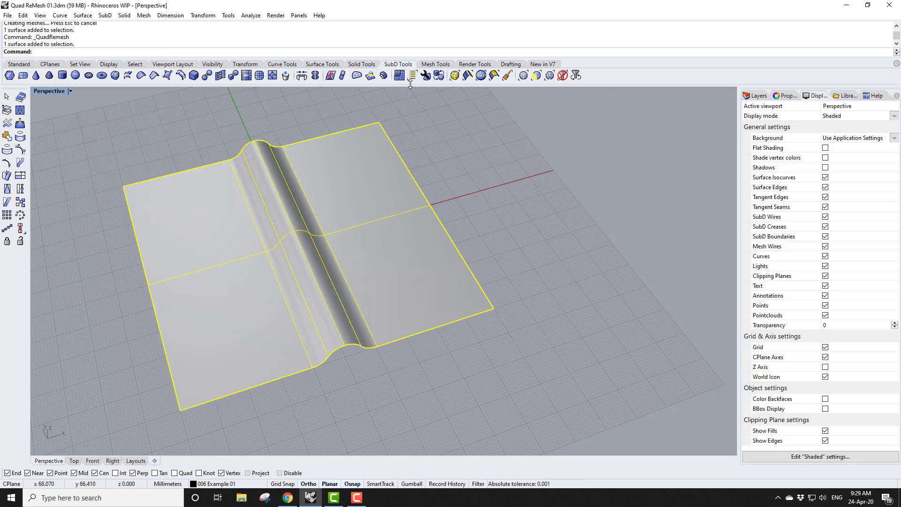
left_click(399, 75)
left_click_drag(411, 134, 574, 129)
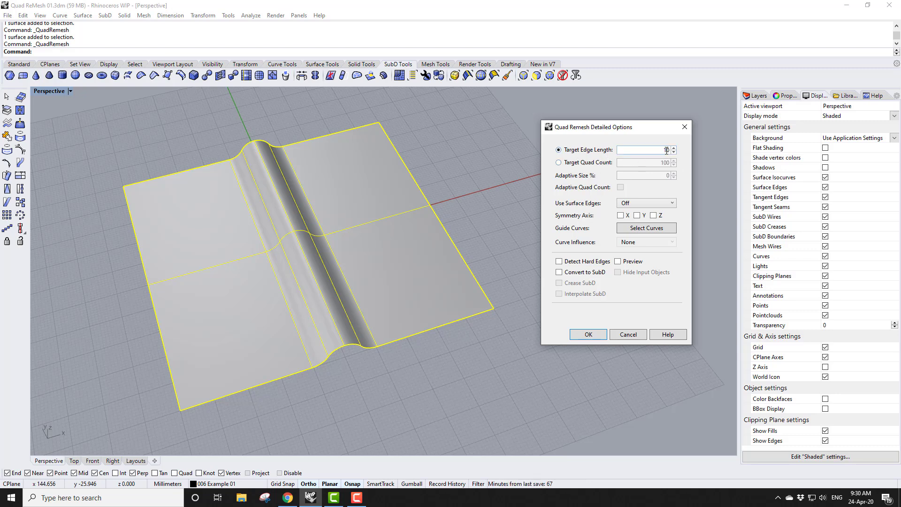
left_click(618, 262)
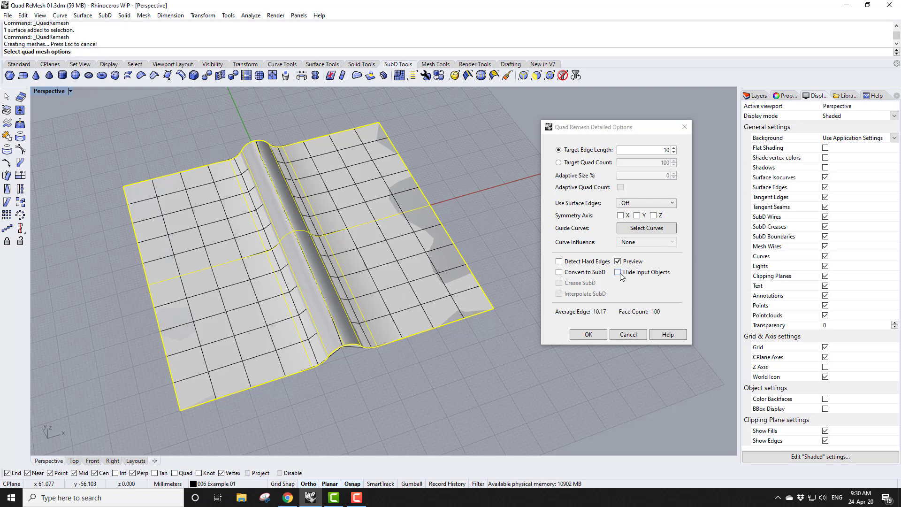
left_click(619, 272)
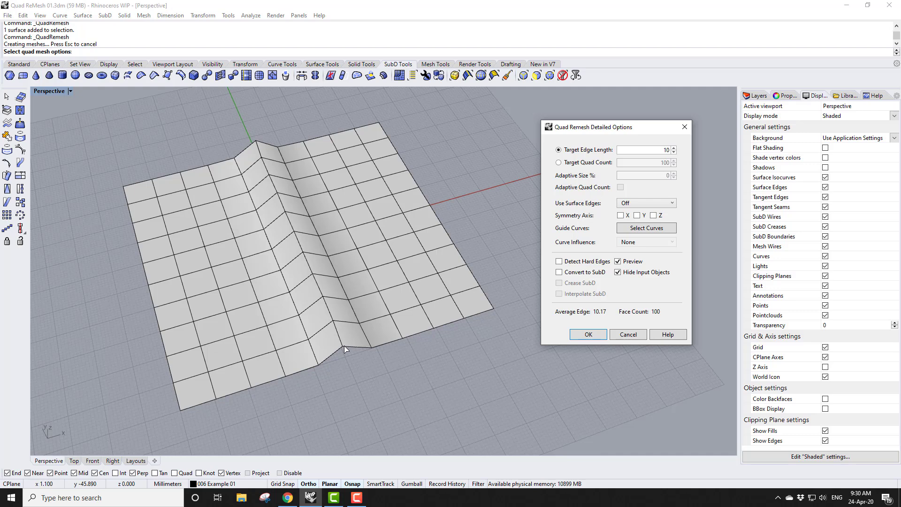
Switch to Target Quad Count, set Adaptive Size to 100% and enable Adaptive Quad Count
left_click(558, 163)
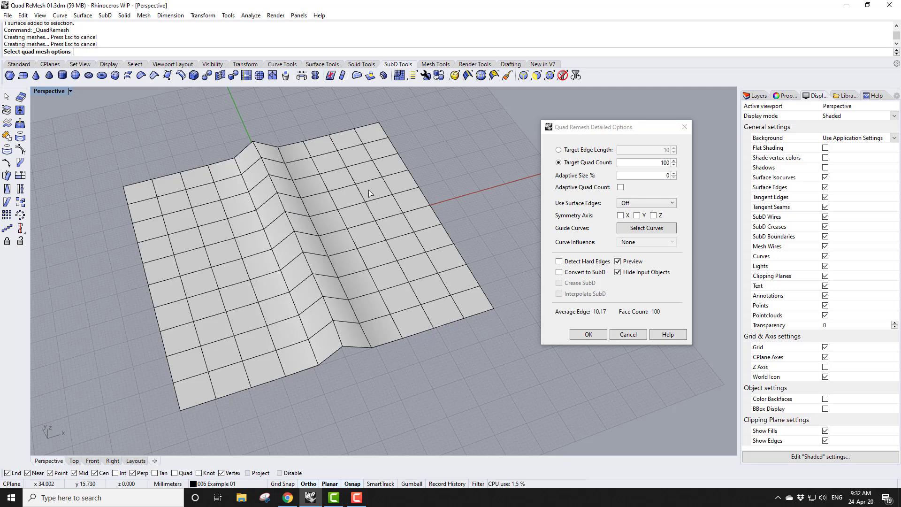
left_click(657, 174)
type("100")
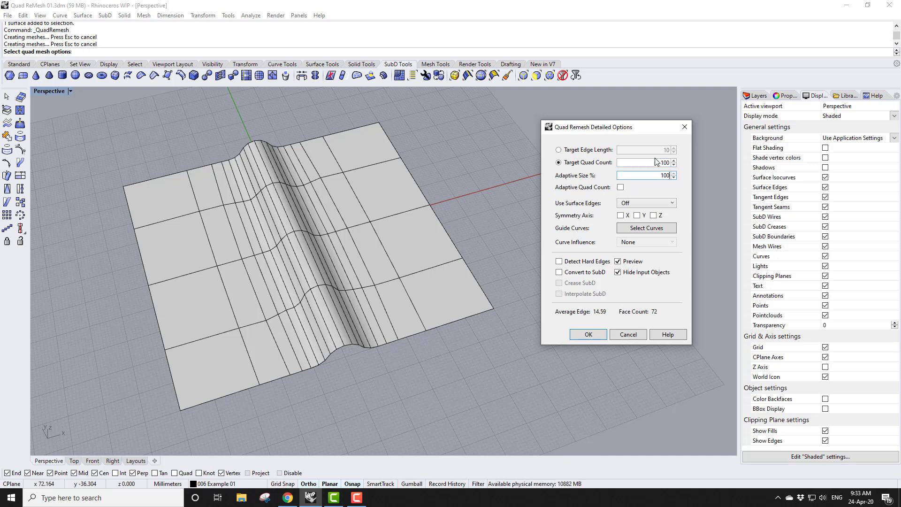
left_click(620, 188)
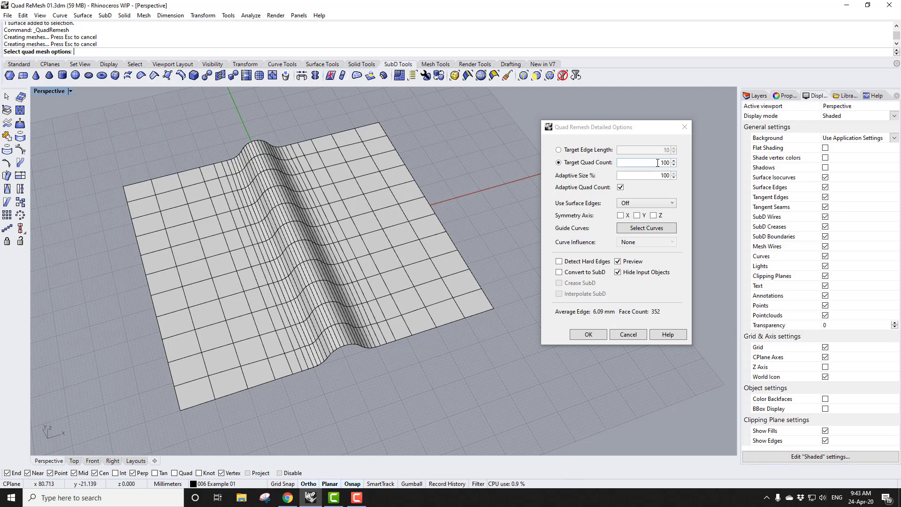
Set Adaptive Size to 50% and accept the quad remesh
double_click(663, 176)
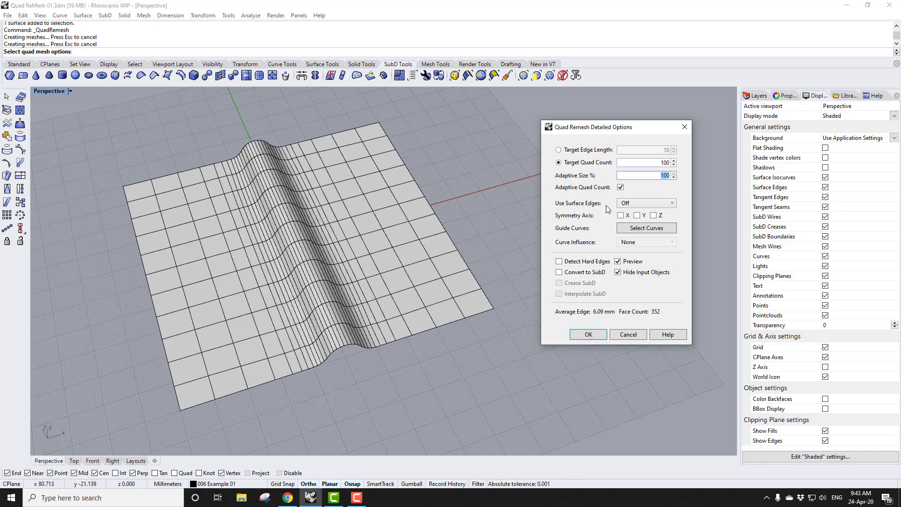
type("60")
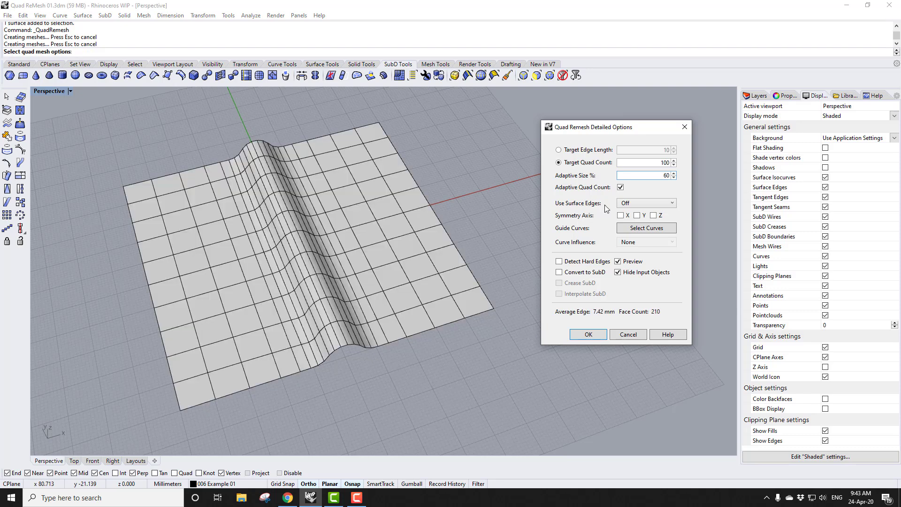
double_click(663, 176)
type("50")
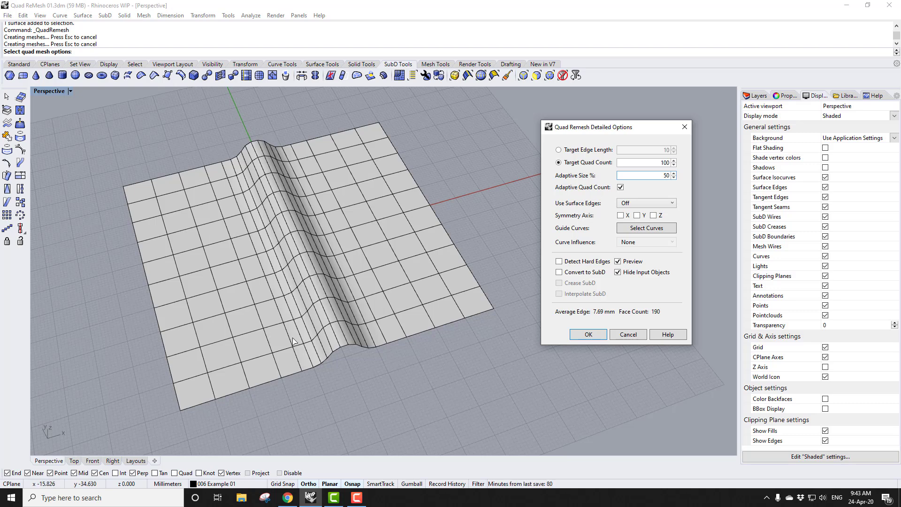
left_click(588, 334)
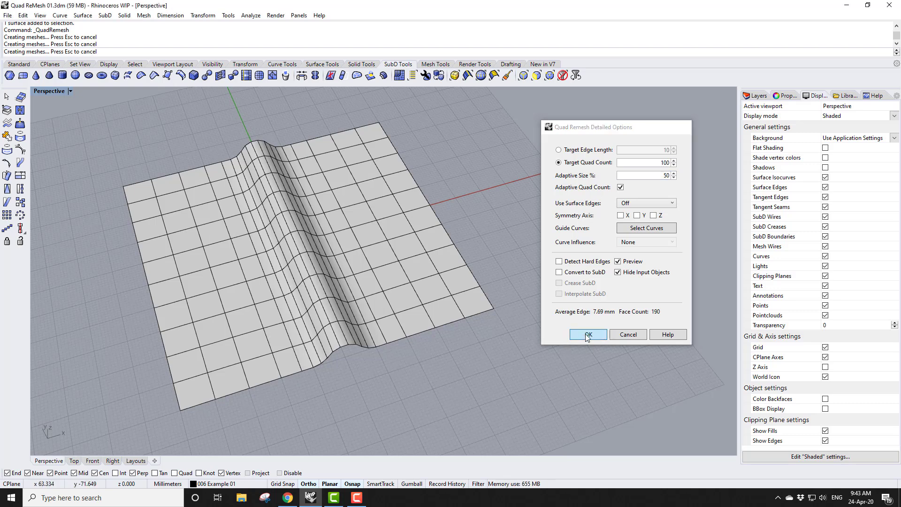
Move the new quad mesh beside the original surface
scroll(164, 344, "down", 2)
left_click(203, 15)
left_click(213, 25)
left_click(301, 415)
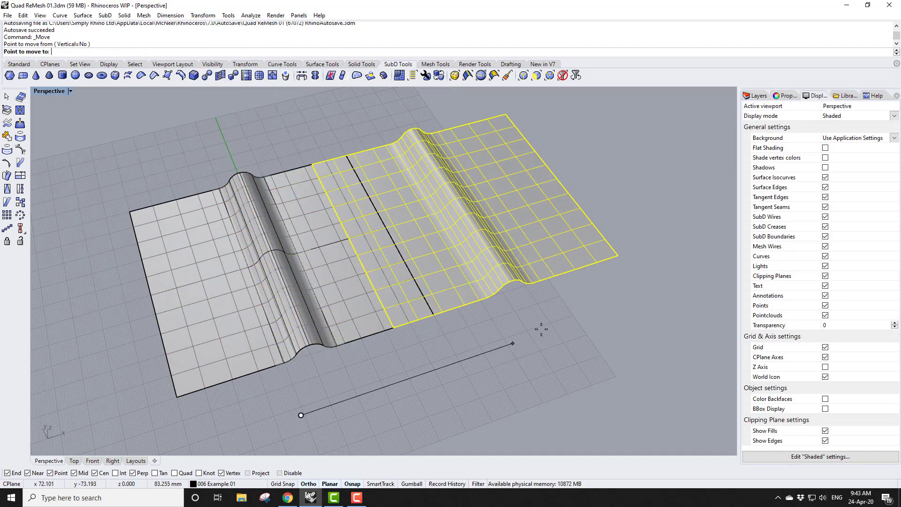
left_click(585, 309)
left_click(576, 314)
Switch the Perspective viewport display mode to Shaded
mouse_move(457, 406)
right_mouse_down()
mouse_move(485, 393)
mouse_move(469, 401)
right_mouse_up()
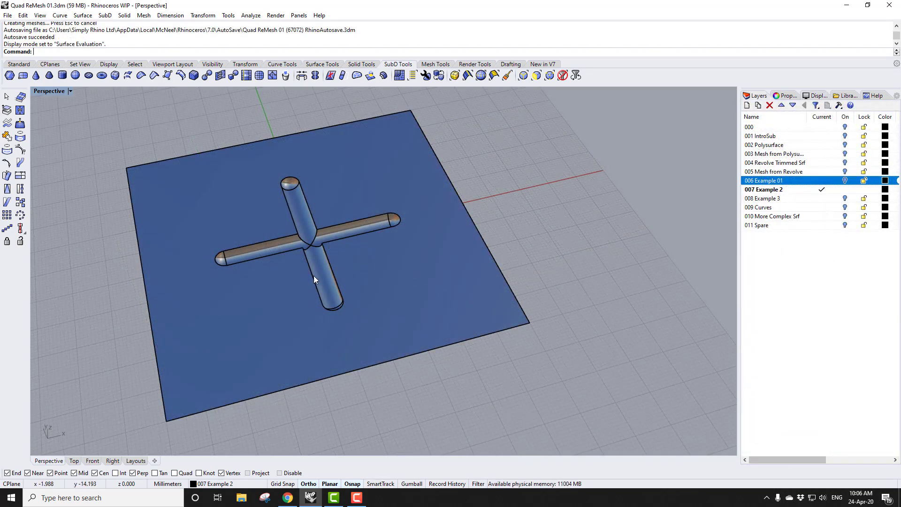
left_click(70, 91)
left_click(65, 136)
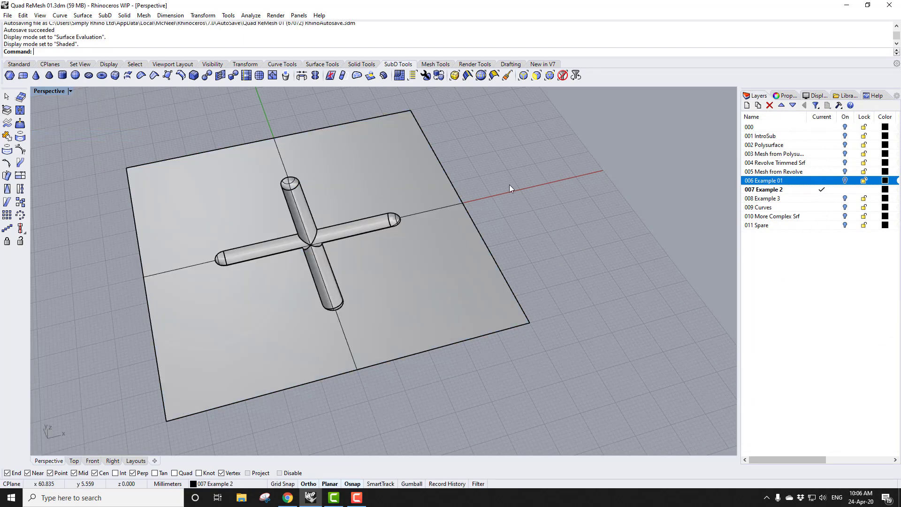
Run Quad Remesh on the cross-shaped surface with Preview and Hide Input Objects enabled
left_click(399, 76)
left_click(409, 160)
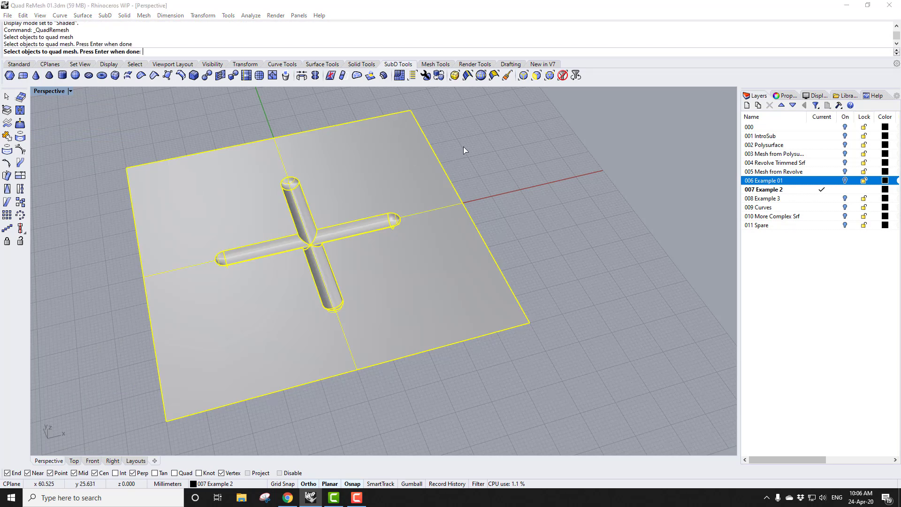
key("Return")
left_click_drag(466, 140, 623, 136)
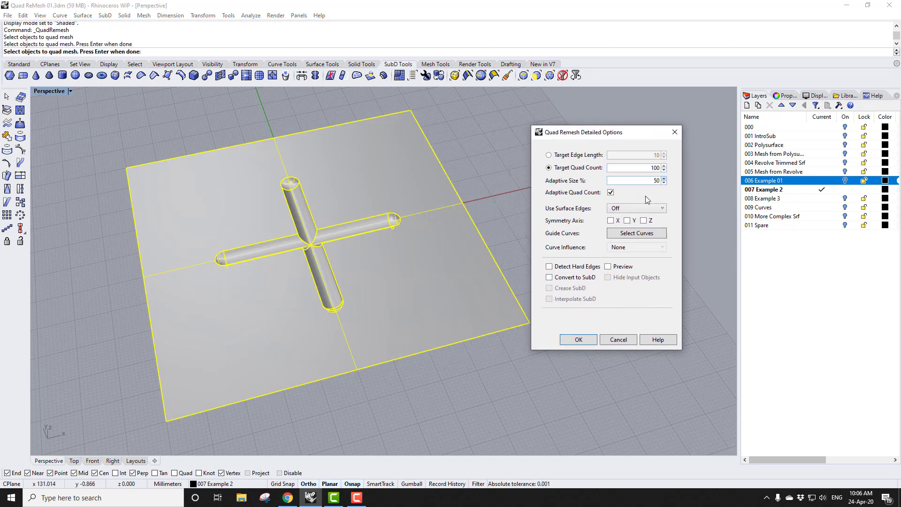
left_click(609, 266)
left_click(608, 278)
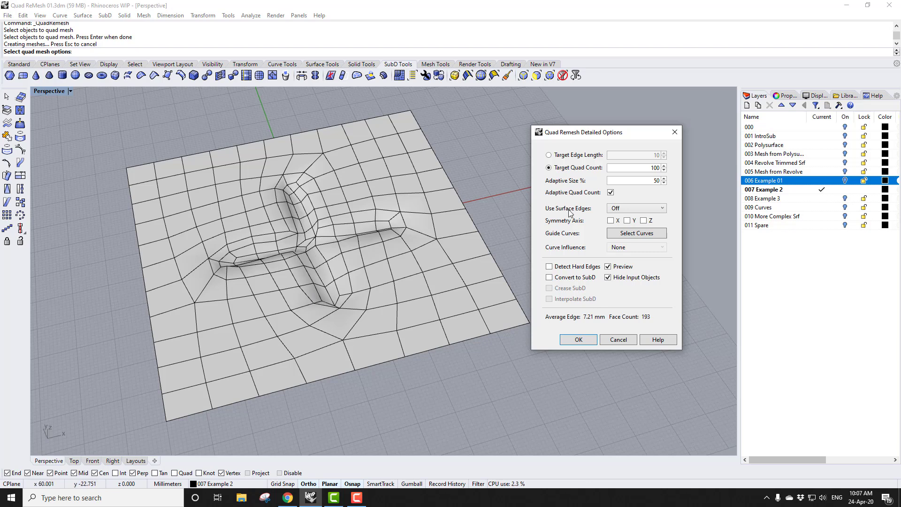
Set the Adaptive Size to 100%
double_click(650, 180)
type("100")
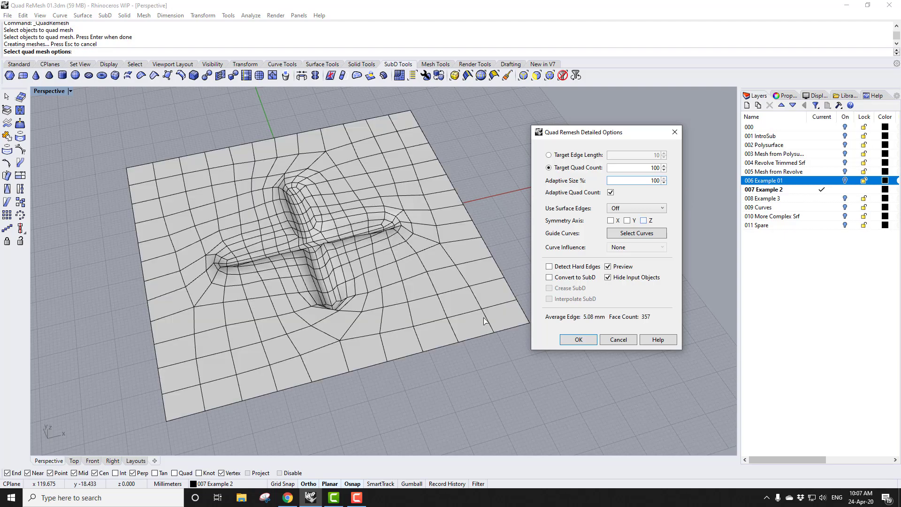
mouse_move(342, 358)
right_mouse_down()
mouse_move(363, 339)
mouse_move(349, 348)
right_mouse_up()
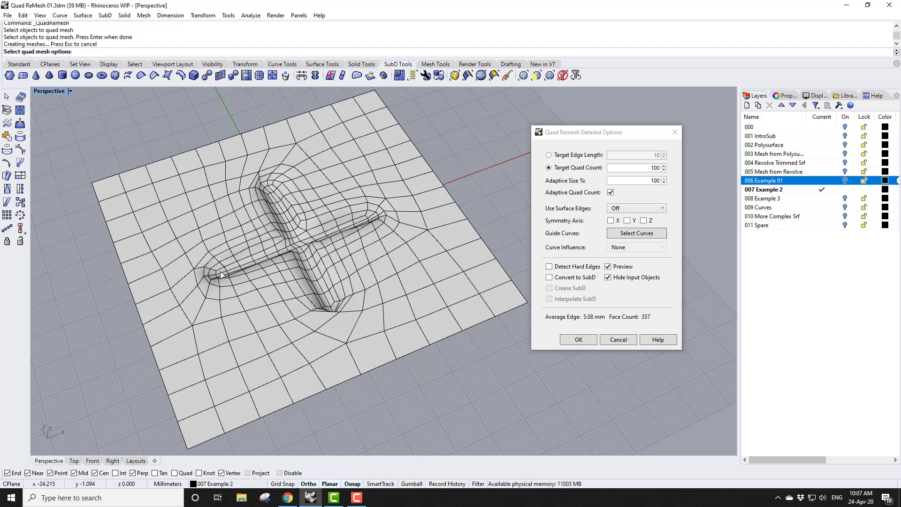
Try the Smart and Strict Use Surface Edges options, leaving it on Smart
left_click(633, 209)
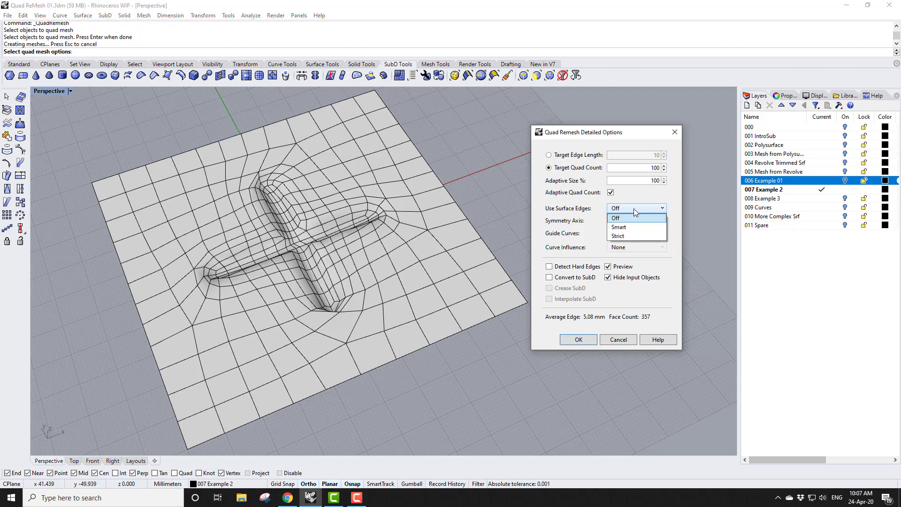
left_click(634, 228)
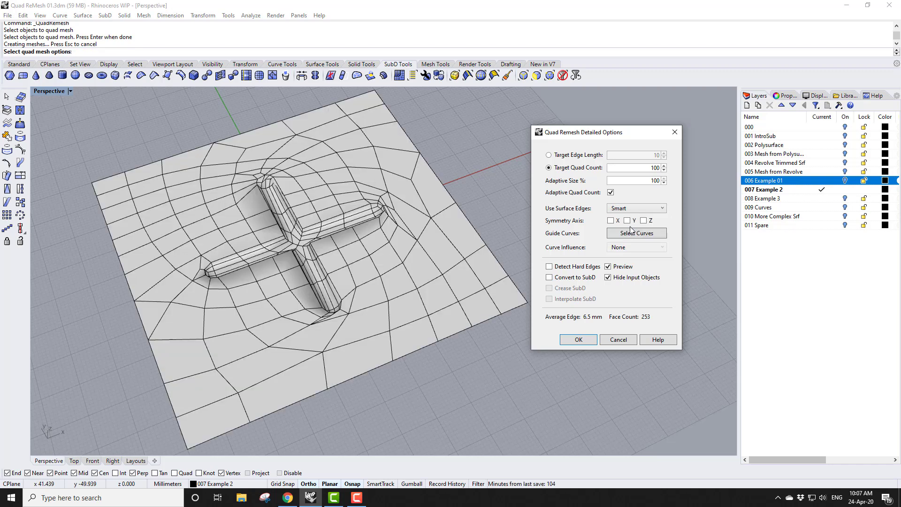
left_click(635, 209)
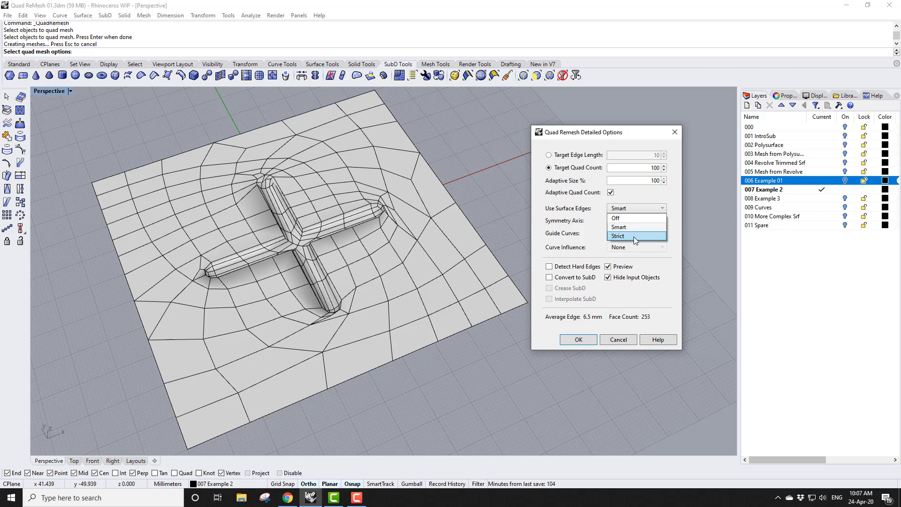
left_click(634, 236)
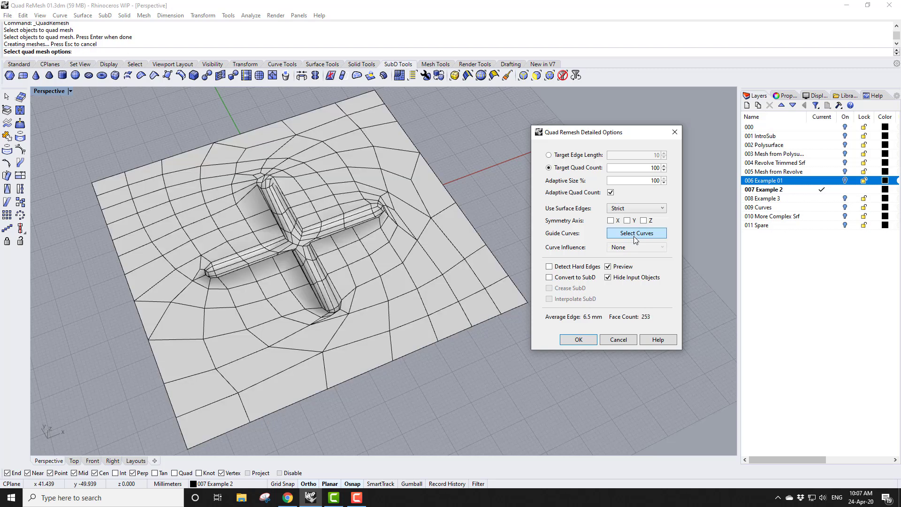
left_click(647, 209)
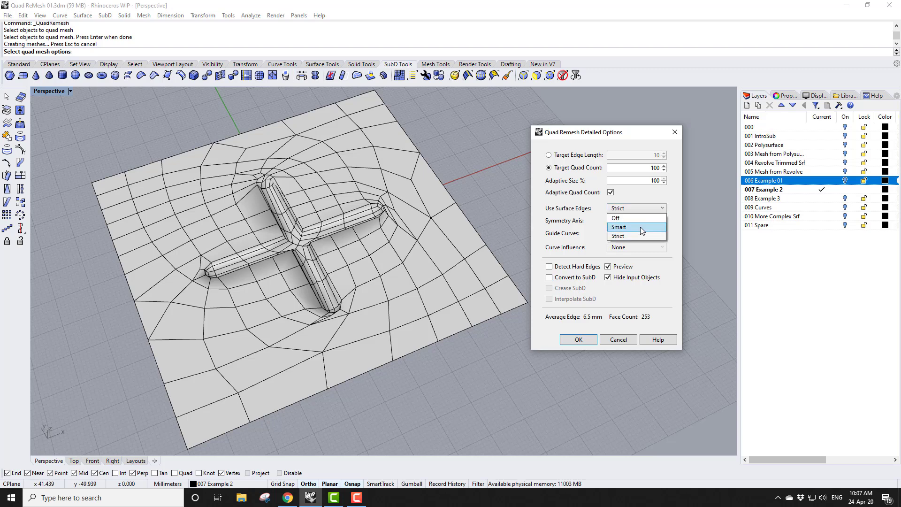
left_click(640, 230)
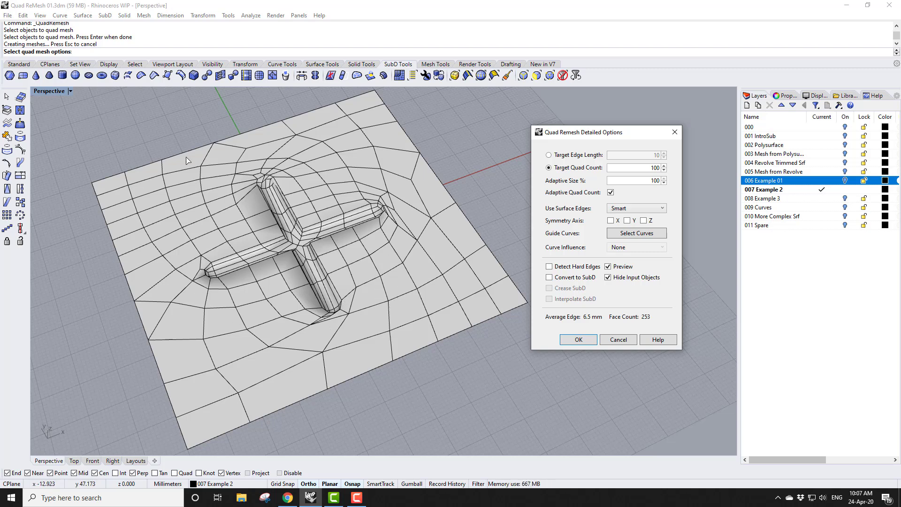
Set Adaptive Size to 80% and Target Quad Count to 300
double_click(652, 180)
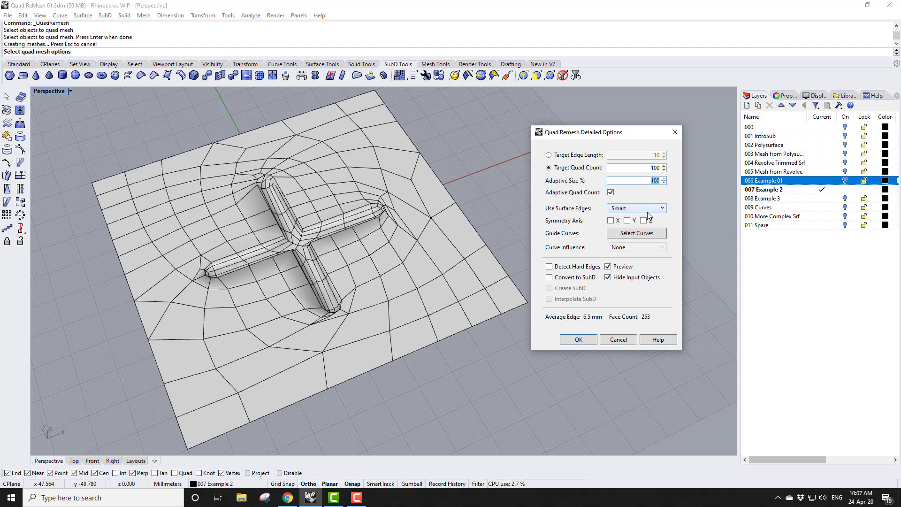
type("80")
left_click(652, 167)
double_click(652, 168)
type("3")
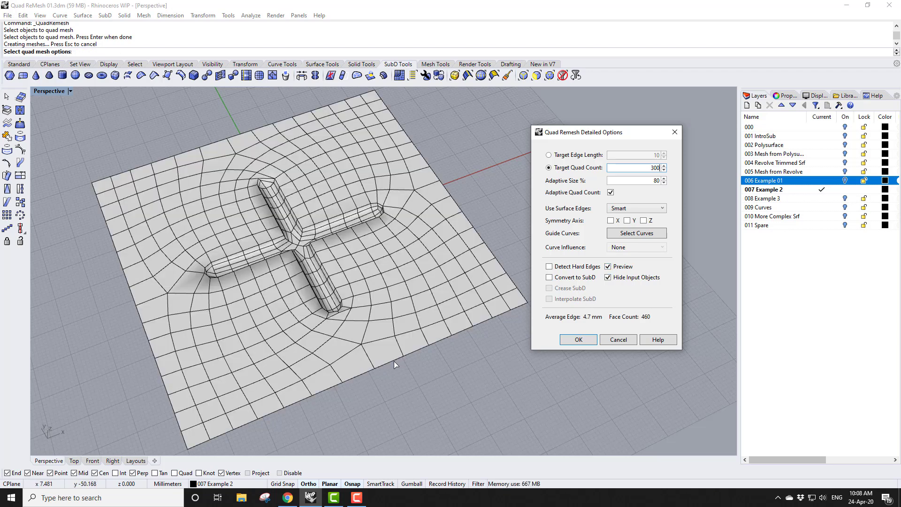
right_click_drag(396, 373, 422, 359)
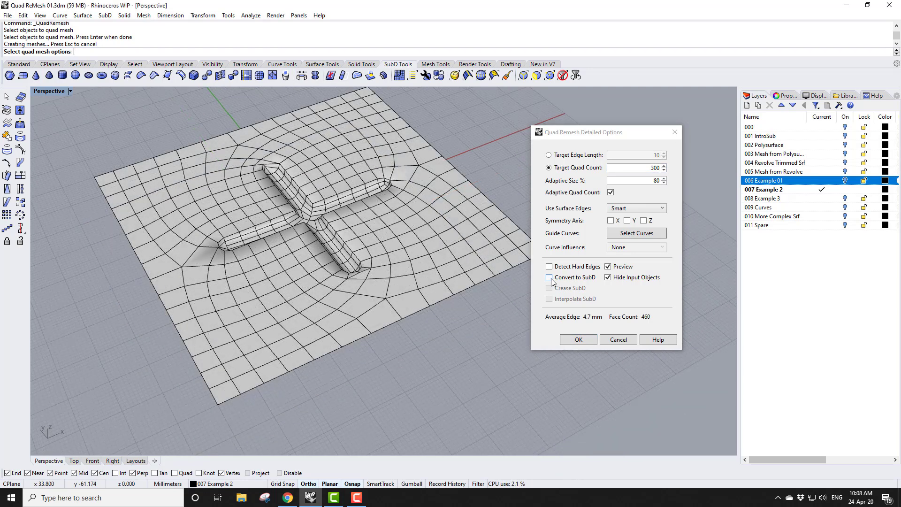
Enable Convert to SubD, Crease SubD and Detect Hard Edges
left_click(550, 277)
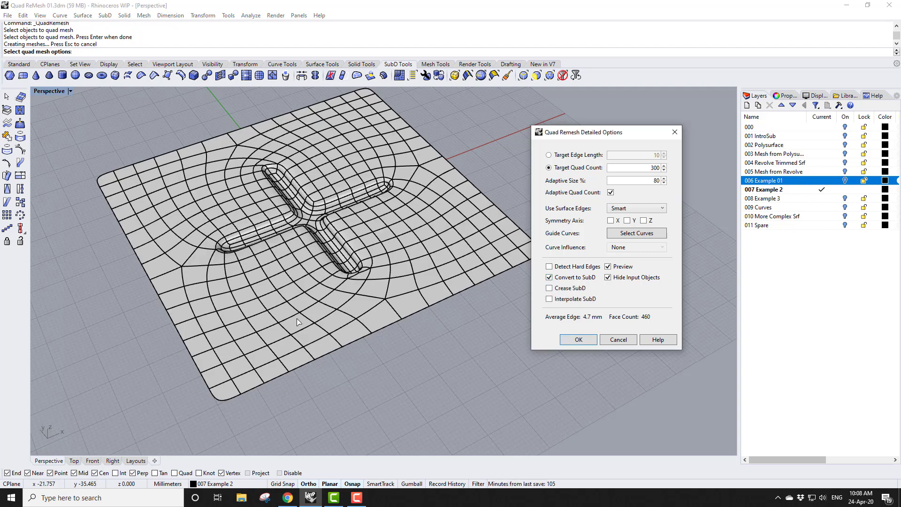
scroll(311, 250, "up", 5)
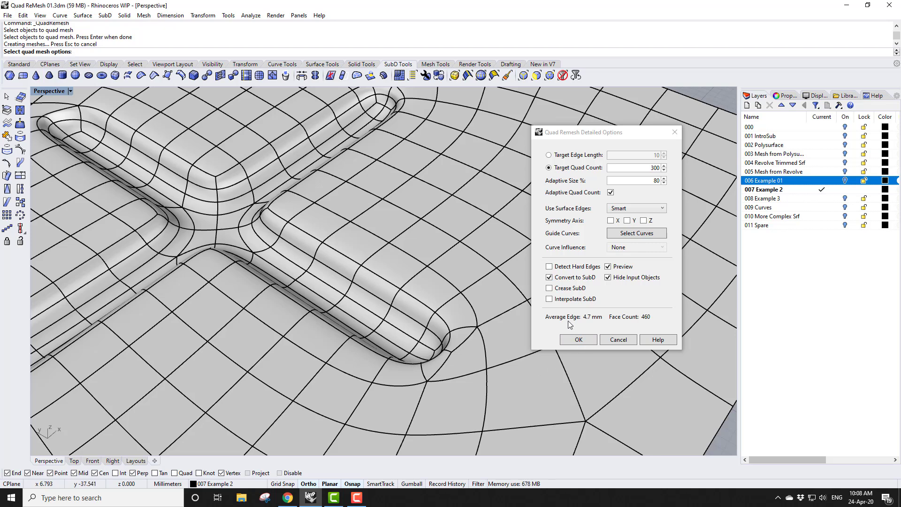
left_click(549, 289)
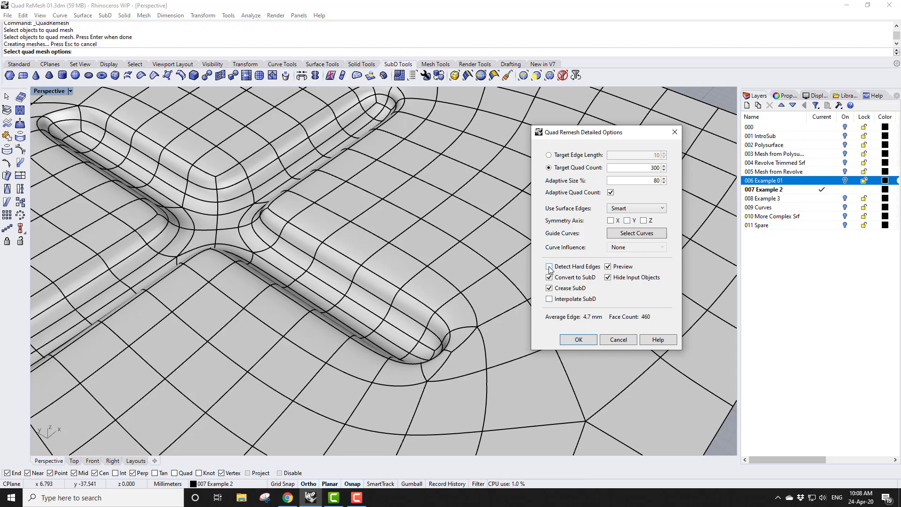
left_click(549, 267)
scroll(370, 290, "down", 4)
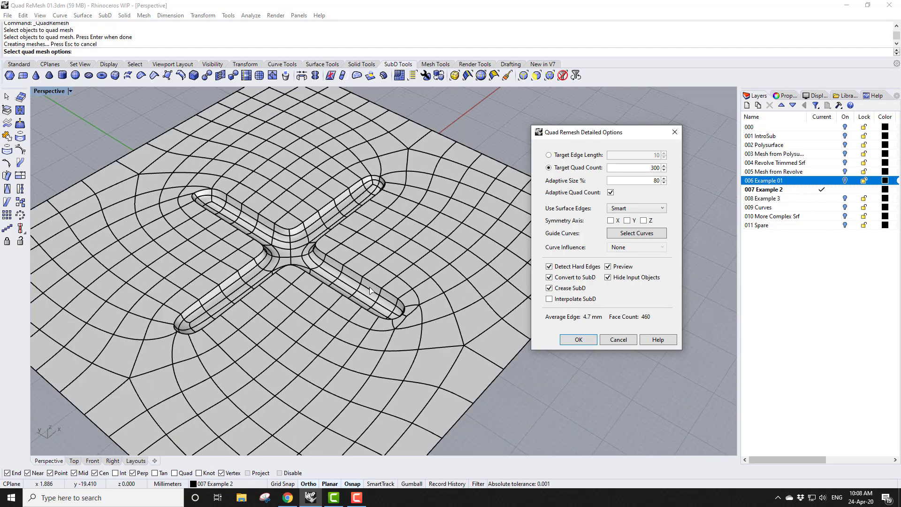
scroll(370, 290, "down", 3)
right_click_drag(370, 290, 314, 357)
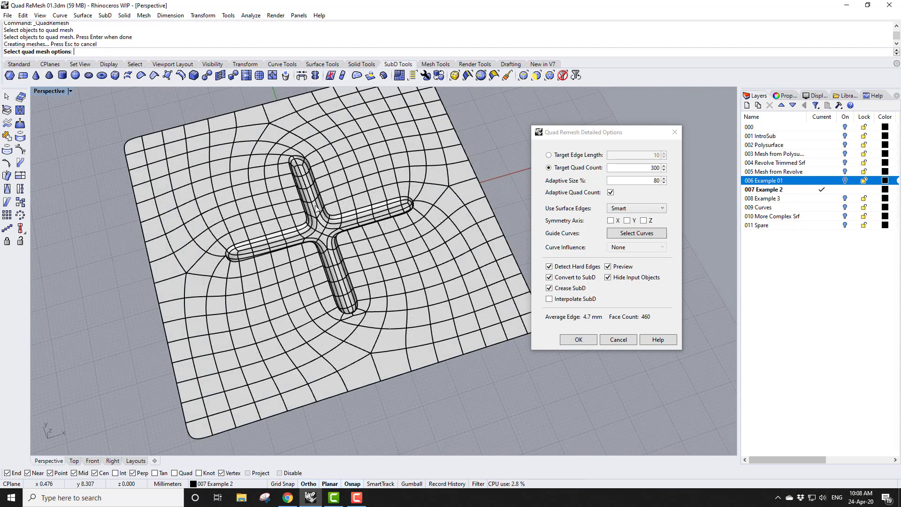
Turn on X and Y symmetry axes
left_click(610, 220)
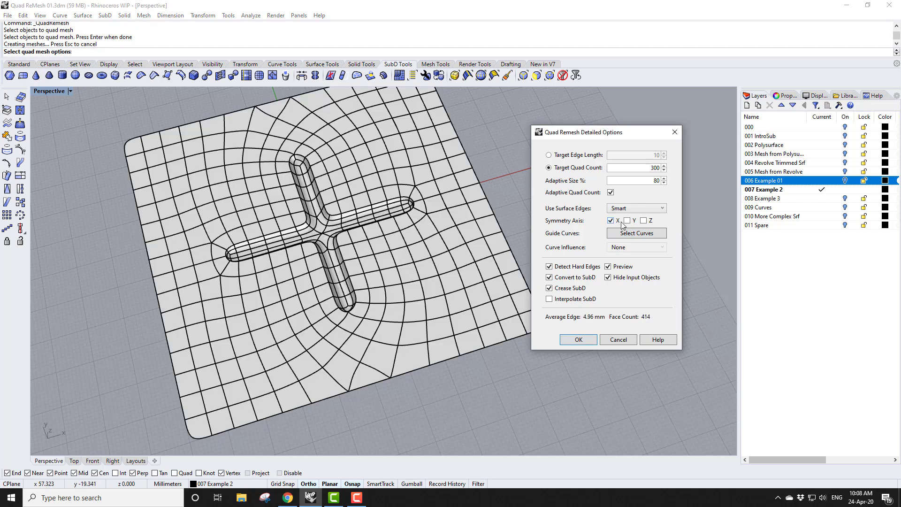
left_click(627, 221)
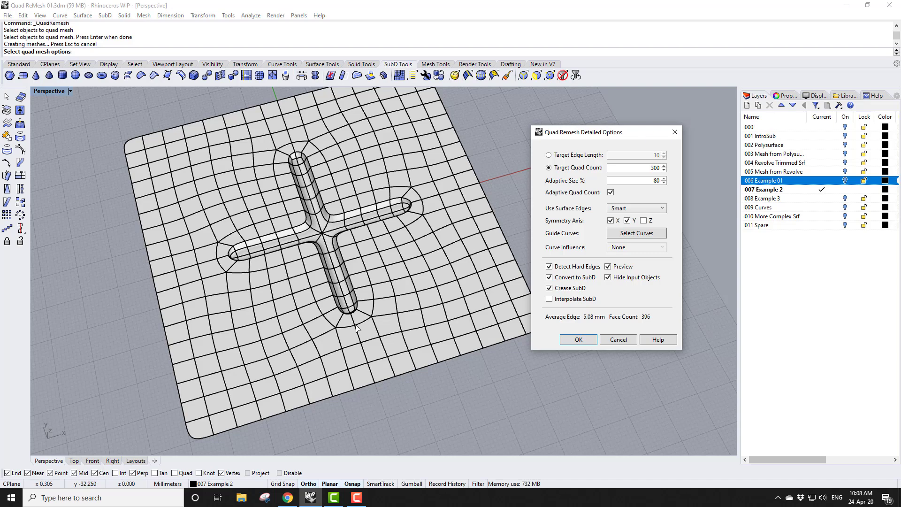
Raise the Target Quad Count to 400 and accept the remesh
right_click_drag(356, 340, 466, 226)
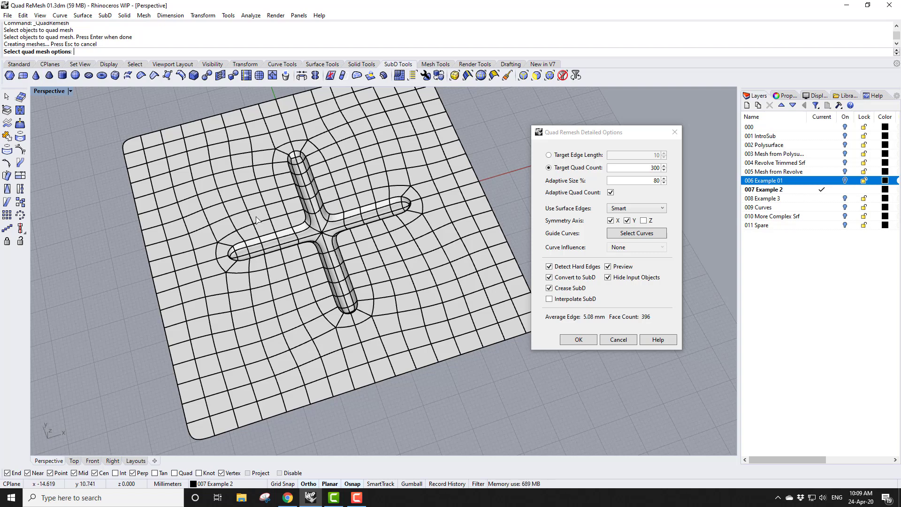
right_click_drag(335, 306, 380, 282)
double_click(654, 168)
type("400")
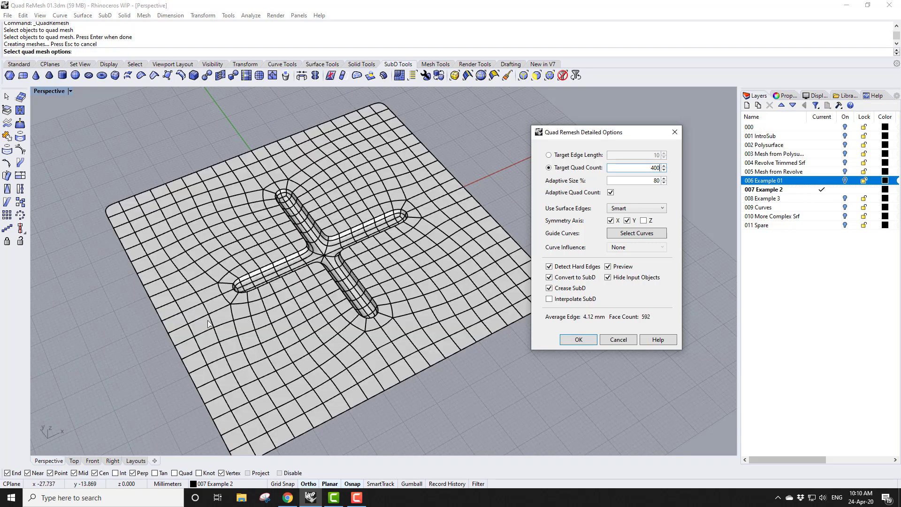
scroll(205, 294, "down", 2)
left_click(579, 340)
Move the remeshed SubD object aside, next to the original cross-ribbed surface
left_click(203, 15)
left_click(216, 26)
left_click(259, 404)
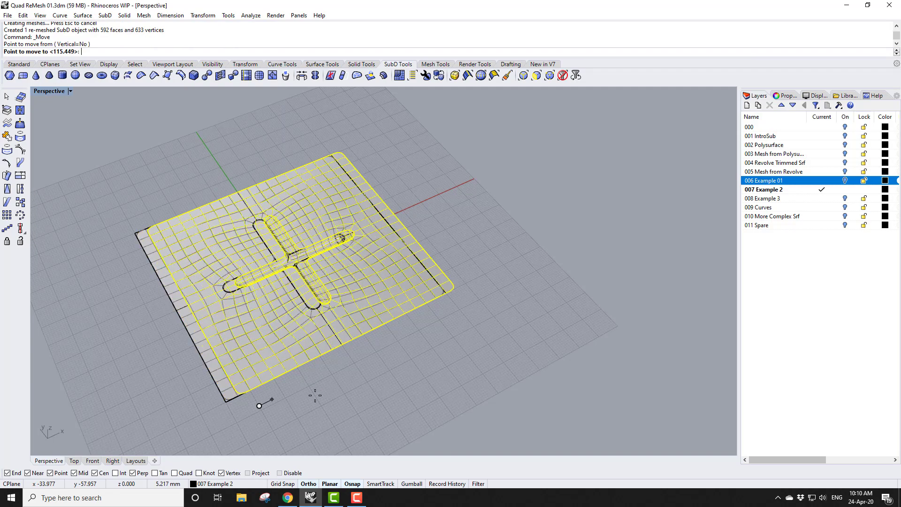
left_click(507, 310)
right_click_drag(516, 318, 556, 327)
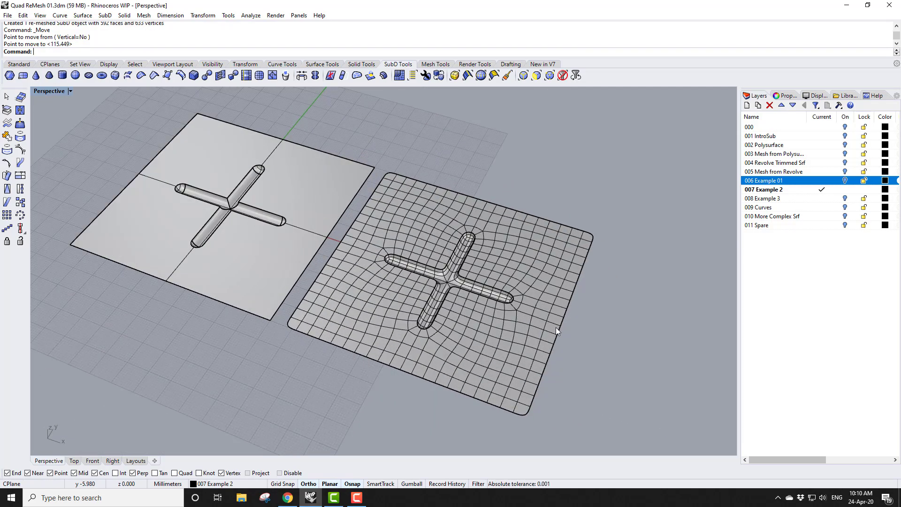
Switch the Perspective viewport to Surface Evaluation display mode
scroll(371, 329, "up", 2)
left_click(70, 92)
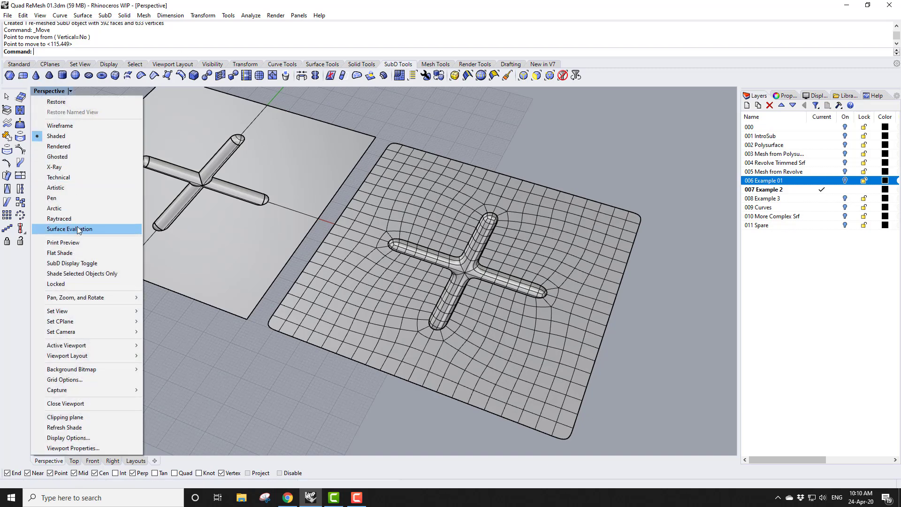
left_click(77, 229)
Crease the curved SubD edge loops around the centre junction of the cross
right_click_drag(401, 369, 401, 286)
scroll(211, 185, "up", 5)
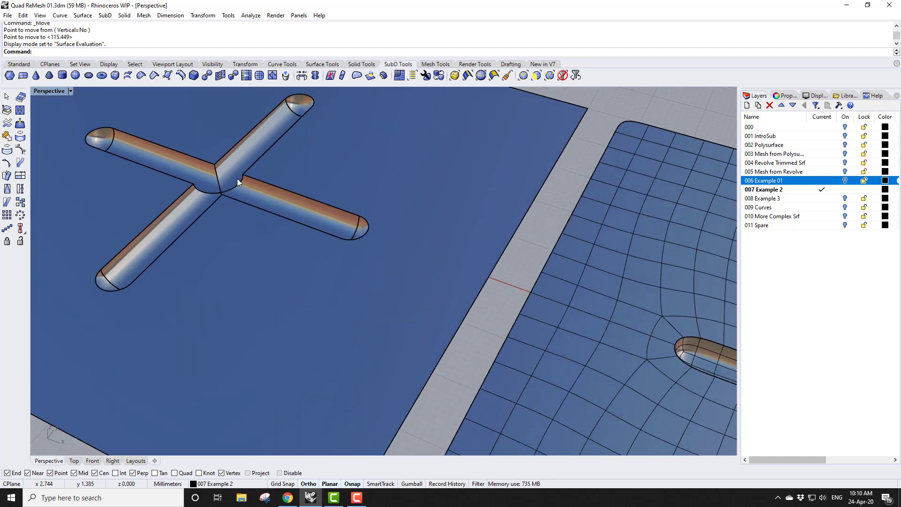
scroll(210, 188, "down", 5)
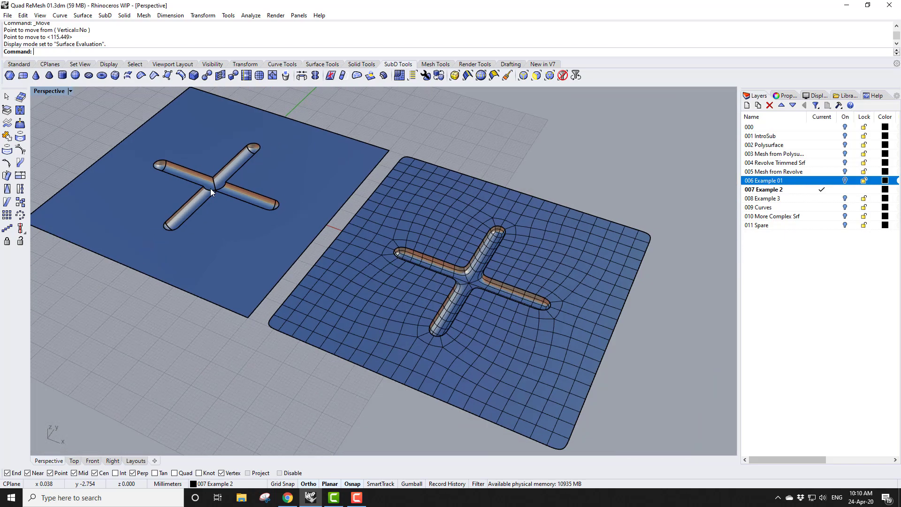
right_click_drag(530, 314, 450, 365)
scroll(451, 361, "up", 8)
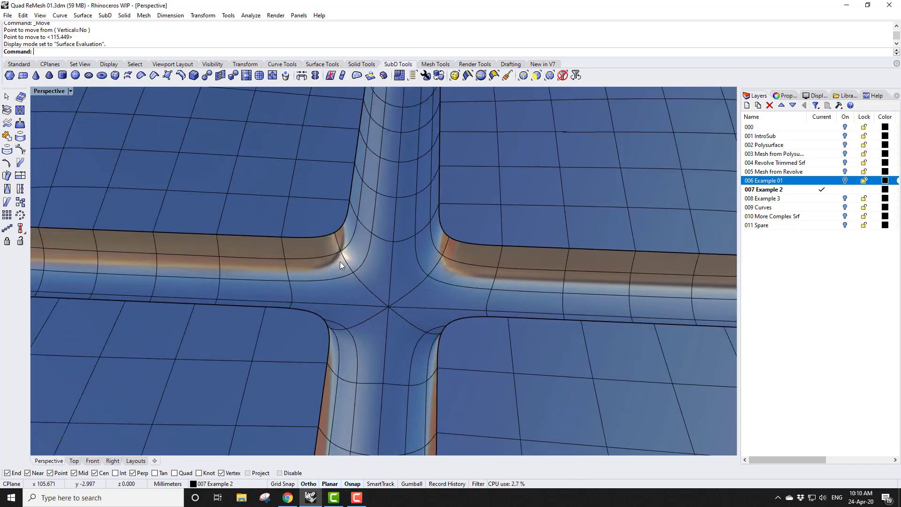
double_click(342, 257)
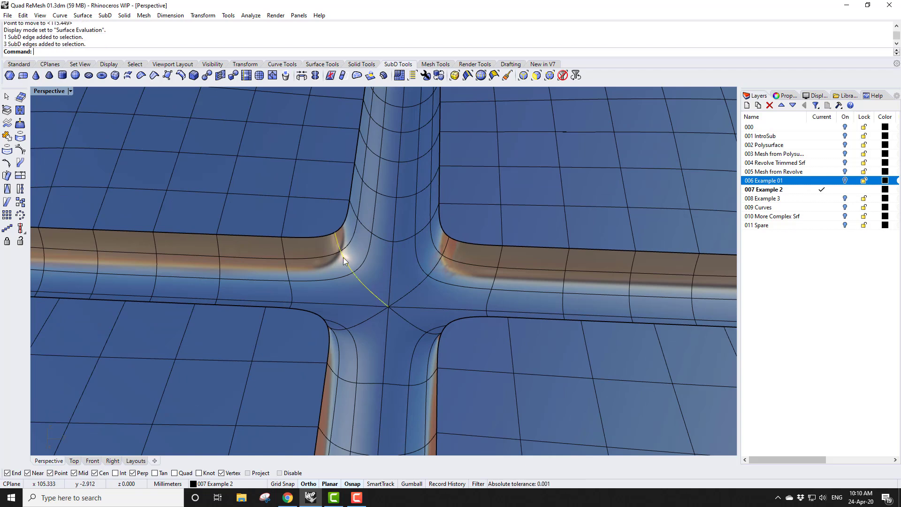
double_click(366, 321, "shift")
double_click(407, 321, "shift")
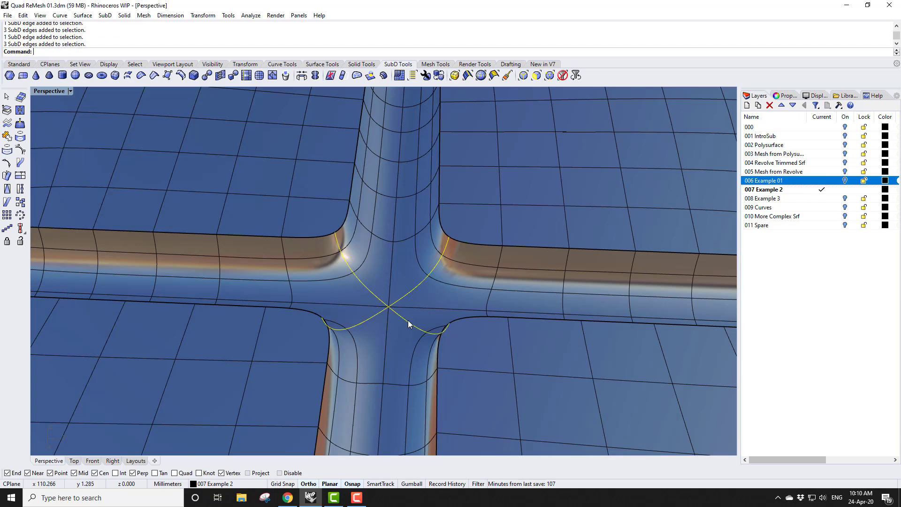
left_click(155, 75)
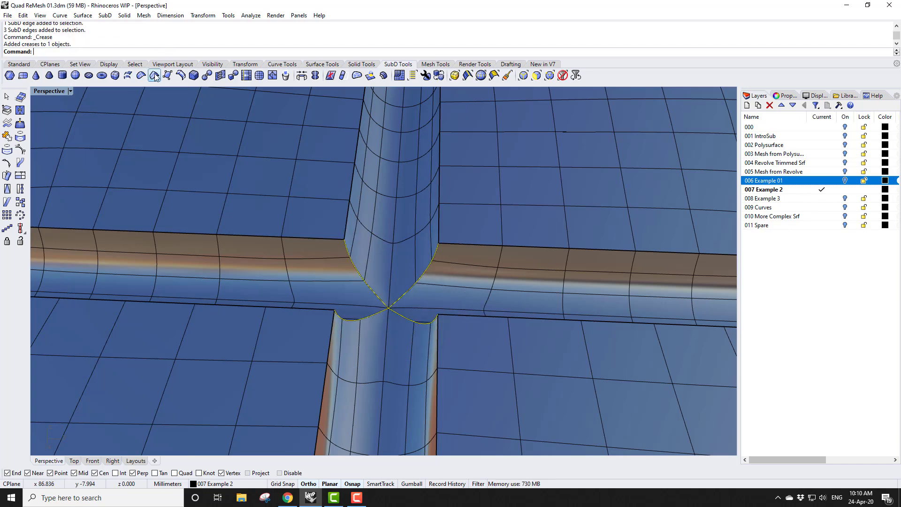
Start QuadRemesh on the Example 3 surface, enabling Preview and Hide Input Objects
scroll(398, 275, "down", 10)
right_click_drag(356, 308, 473, 308)
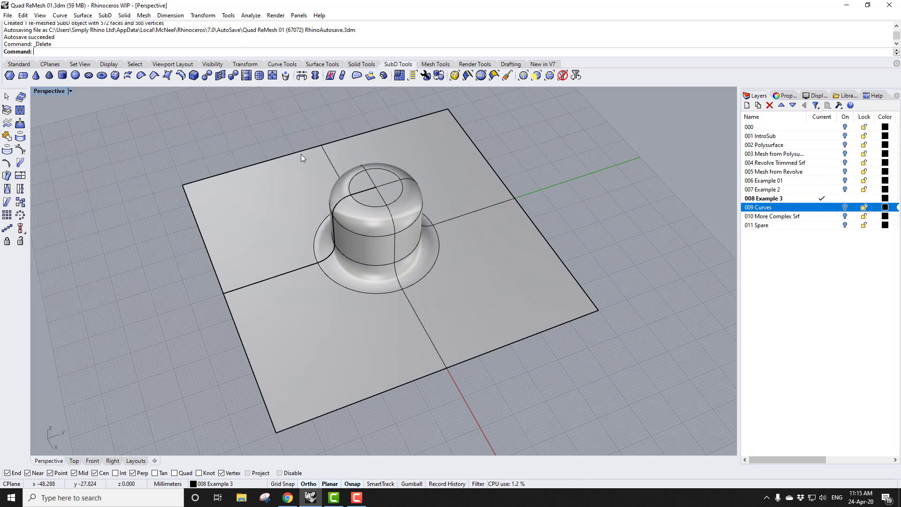
left_click(476, 170)
left_click(399, 75)
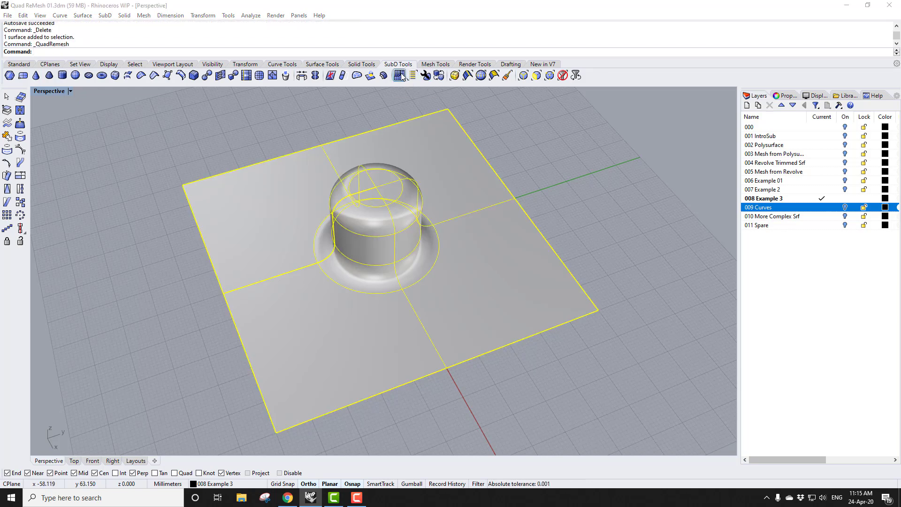
left_click_drag(596, 114, 599, 110)
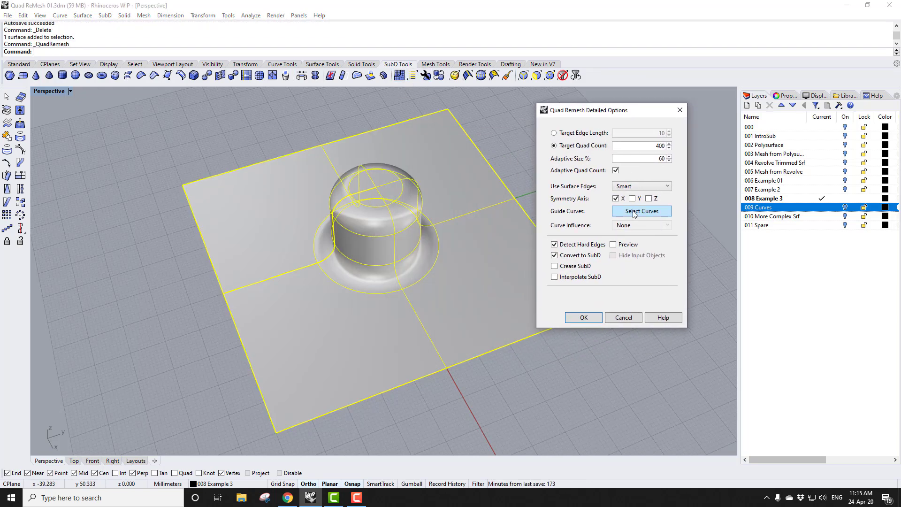
left_click(613, 245)
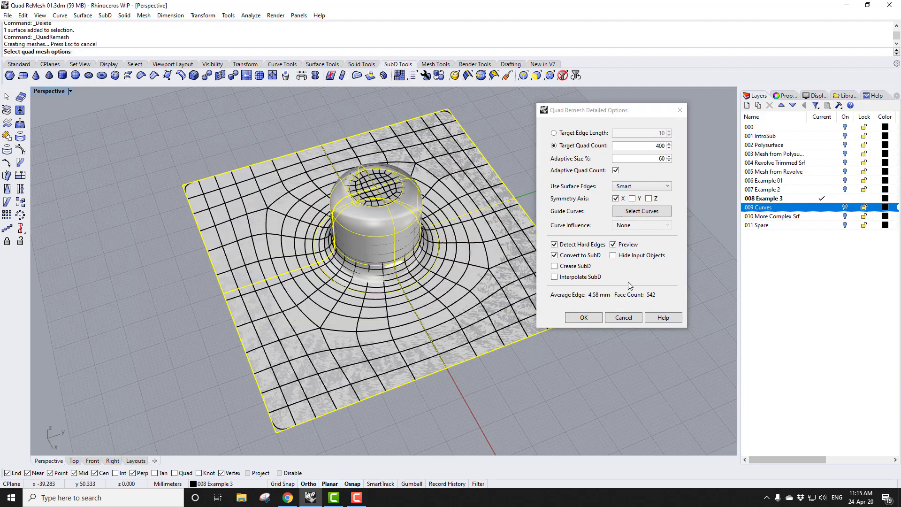
left_click(613, 255)
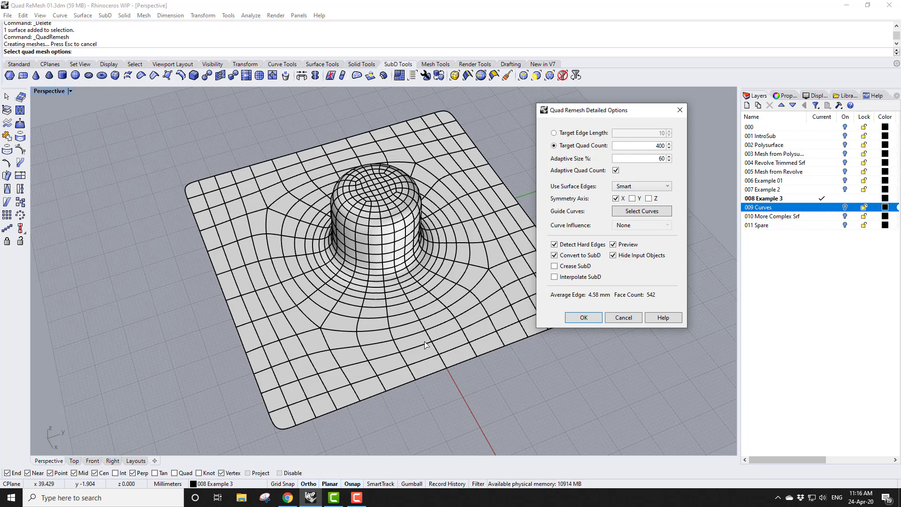
Show the Curves layer and pick its circle as the guide curve
left_click(844, 207)
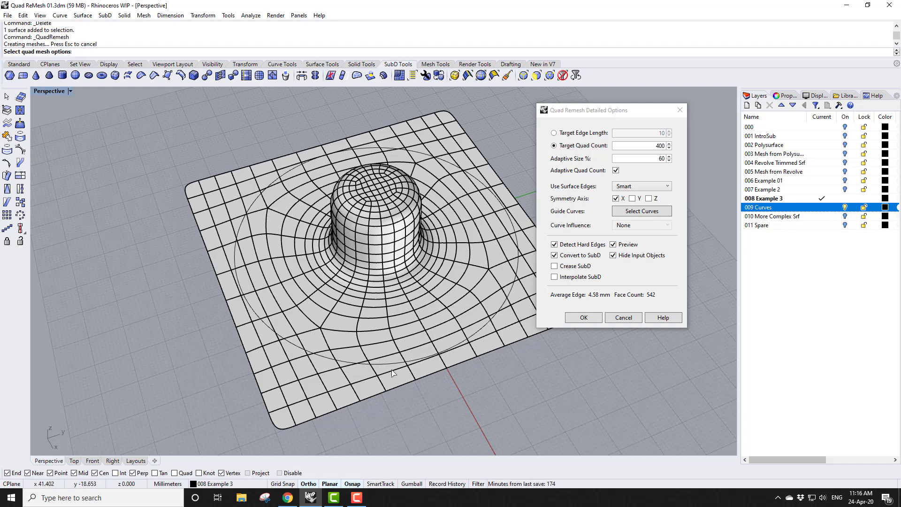
left_click(640, 211)
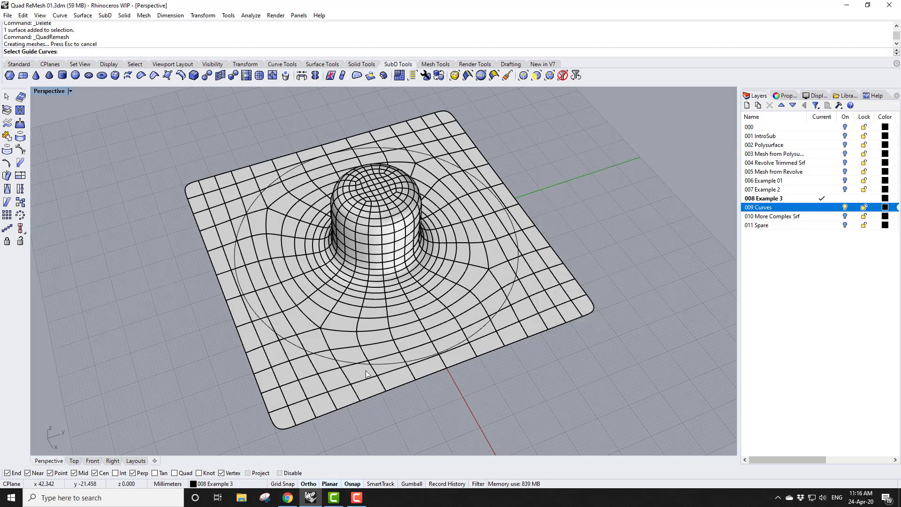
left_click(379, 365)
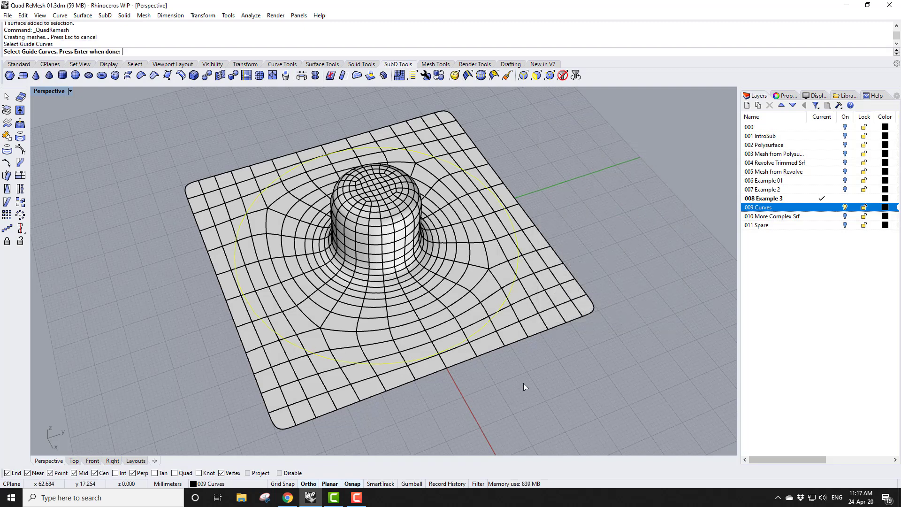
key("Return")
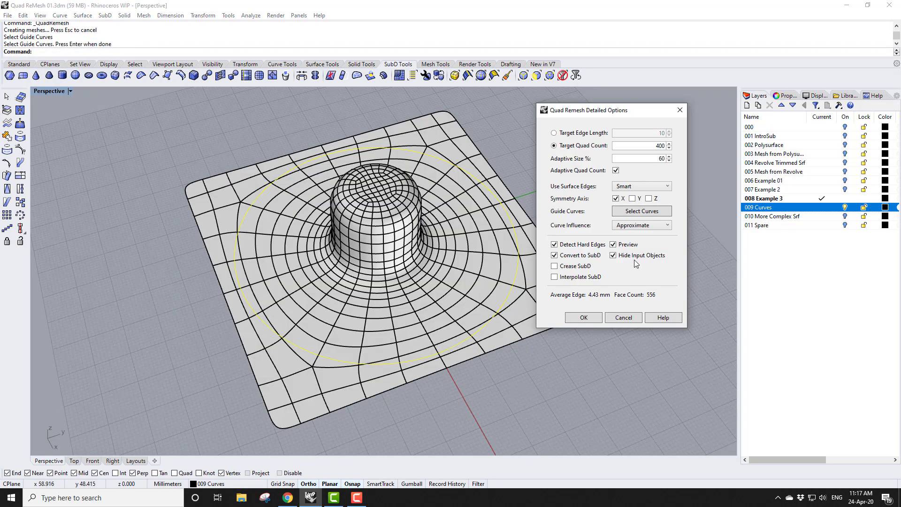
Try Curve Influence None and Approximate, then set it to Create Edge Loop
left_click(642, 225)
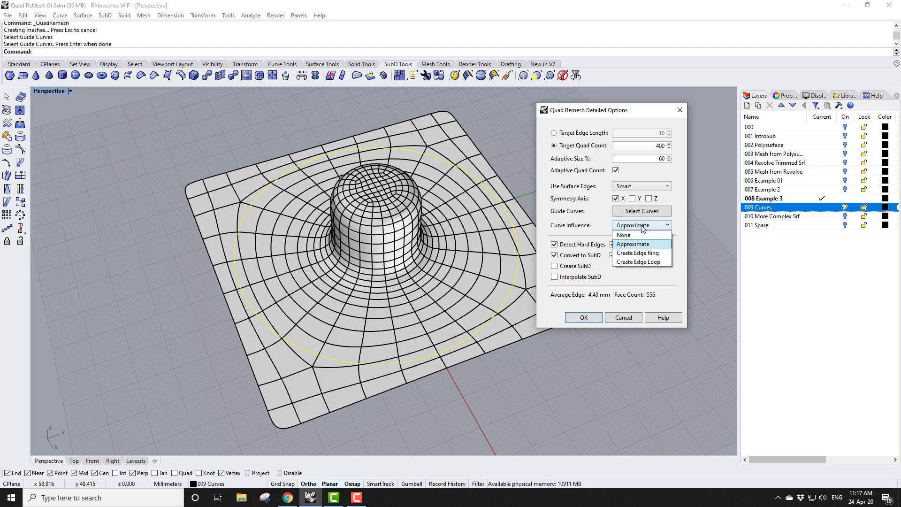
left_click(637, 235)
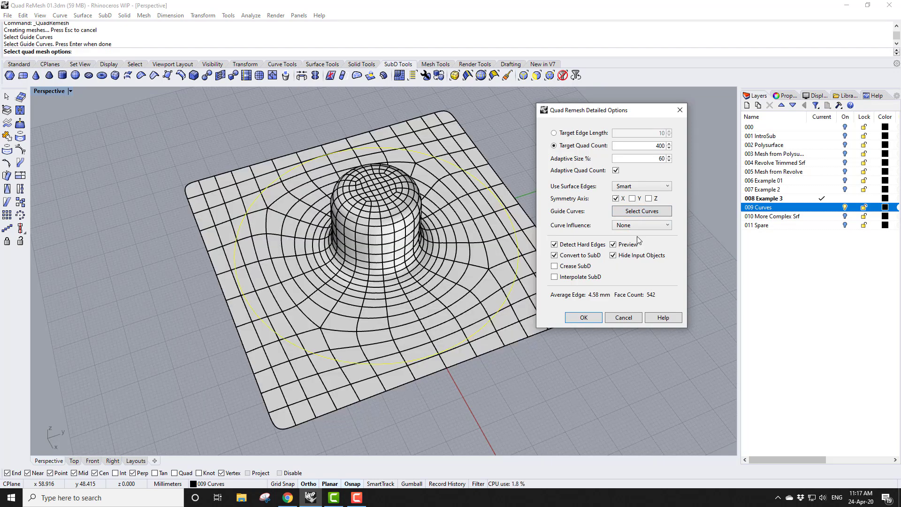
left_click(638, 225)
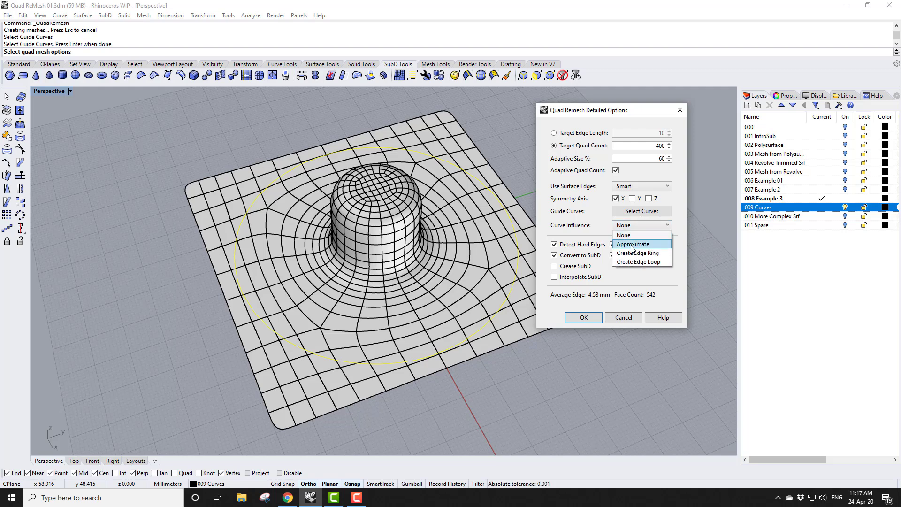
left_click(632, 244)
left_click(643, 226)
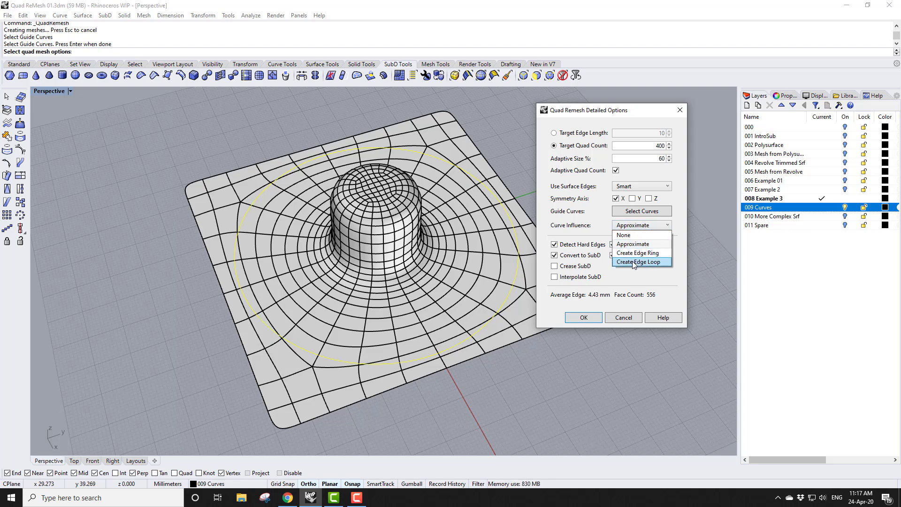
left_click(633, 261)
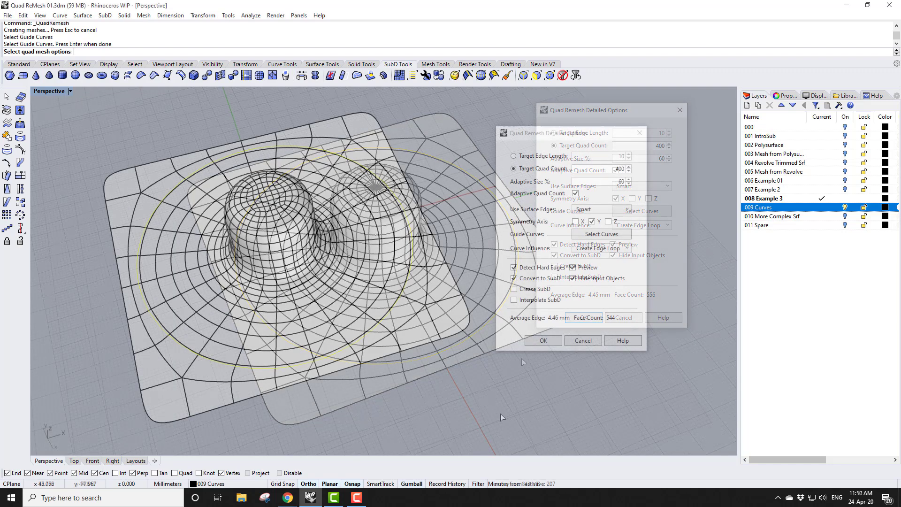
Accept the remesh and move the new SubD beside the original surface
left_click(542, 340)
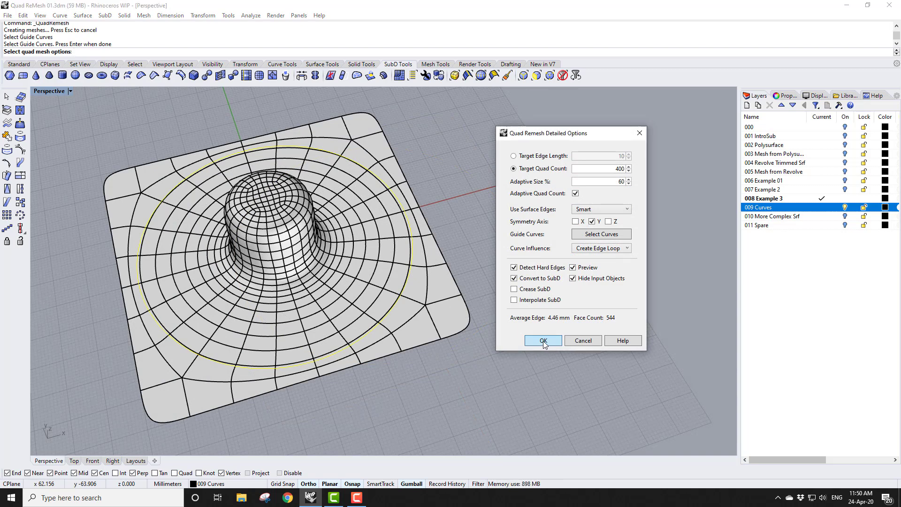
scroll(398, 381, "down", 3)
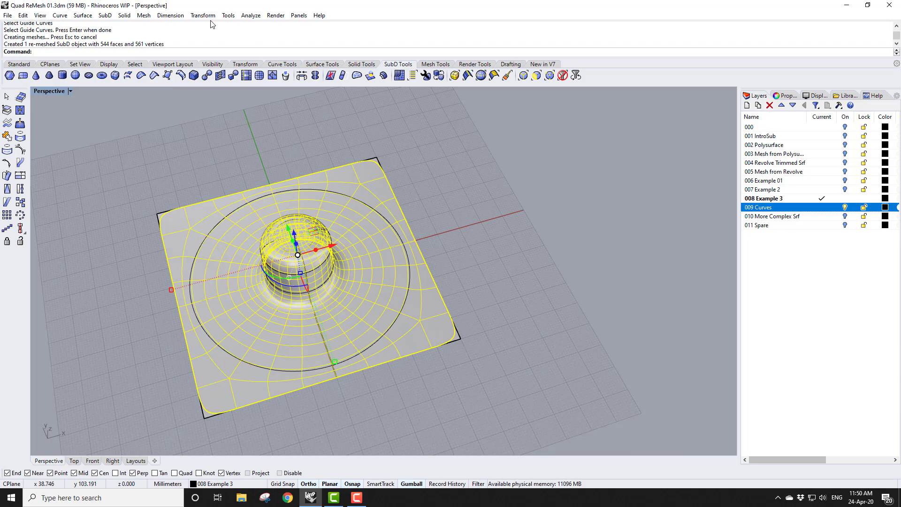
left_click_drag(335, 248, 630, 156)
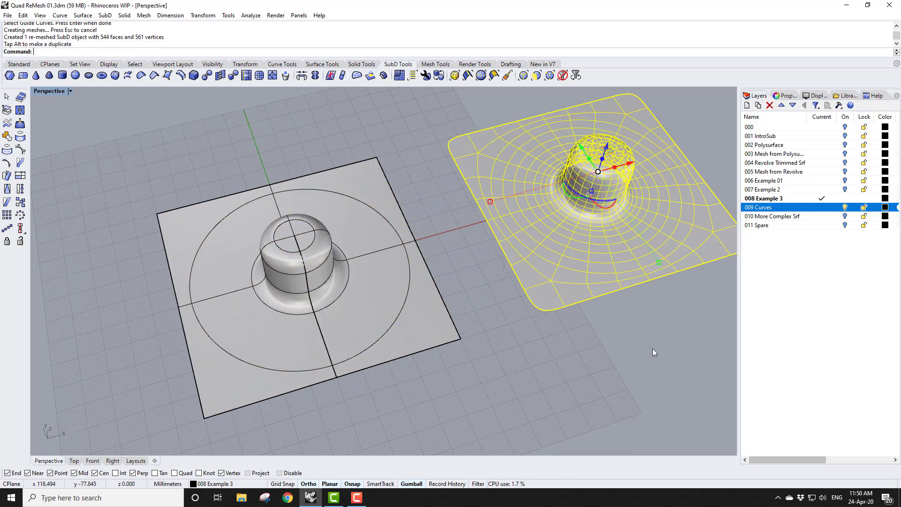
left_click(655, 353)
Select the face loop along the guide-curve ring with Select Face Loop
scroll(401, 350, "down", 5)
scroll(531, 291, "up", 10)
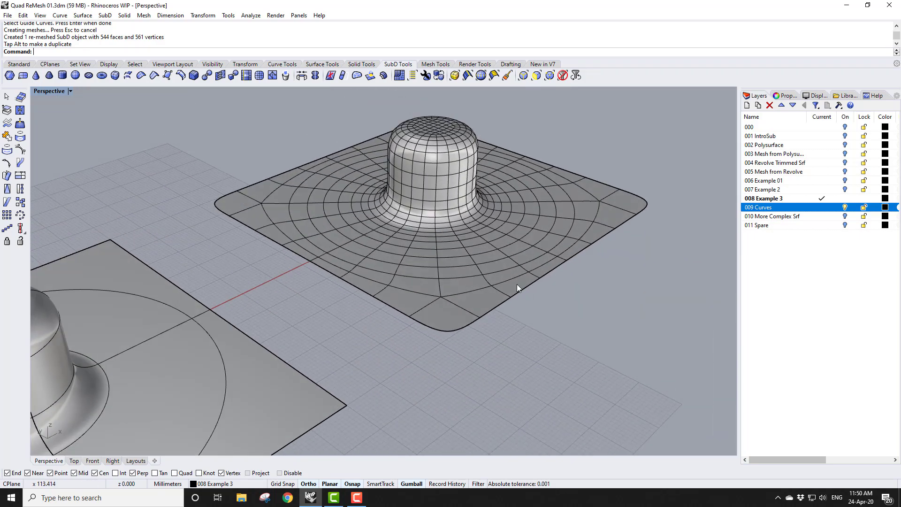
right_click_drag(507, 220, 502, 207, "ctrl")
right_click_drag(481, 238, 477, 248)
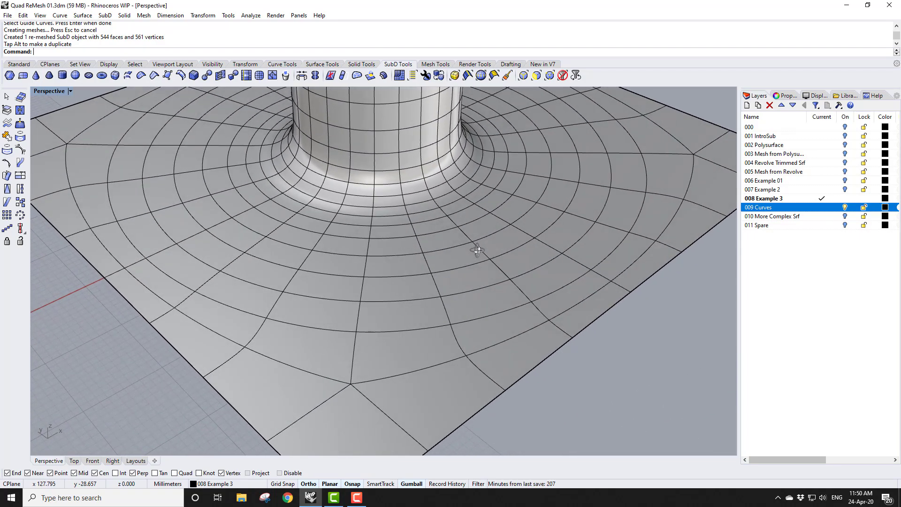
scroll(412, 367, "down", 2)
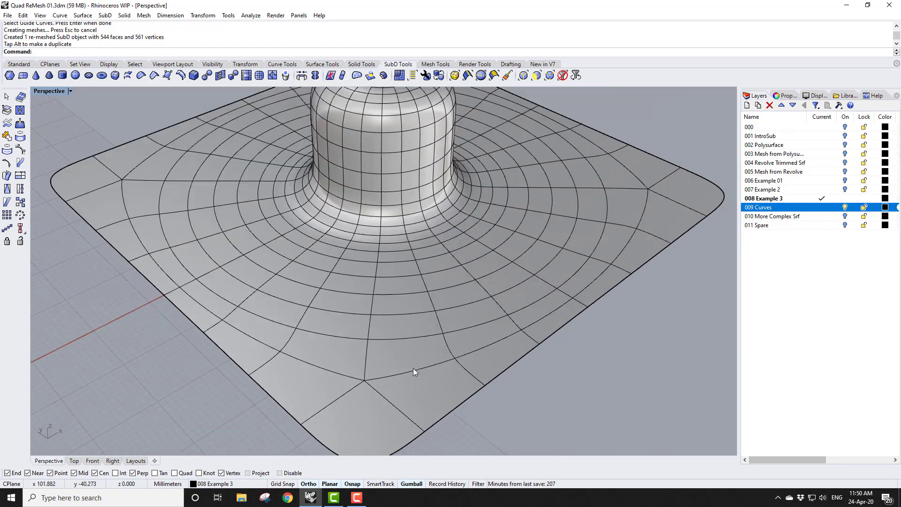
left_click(494, 75)
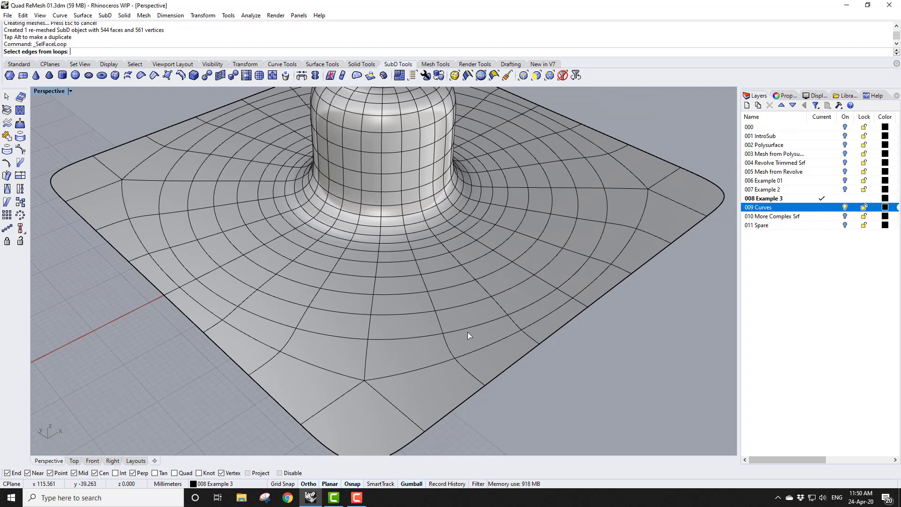
left_click(433, 302)
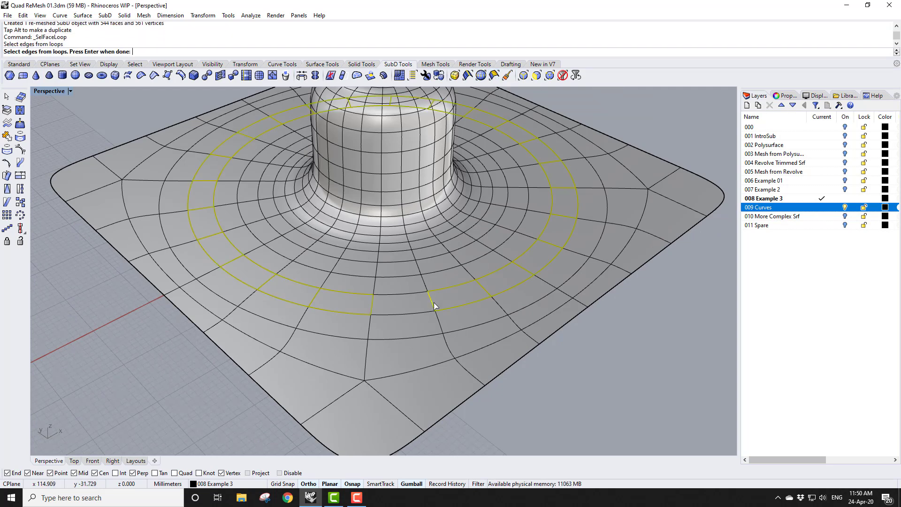
key("Return")
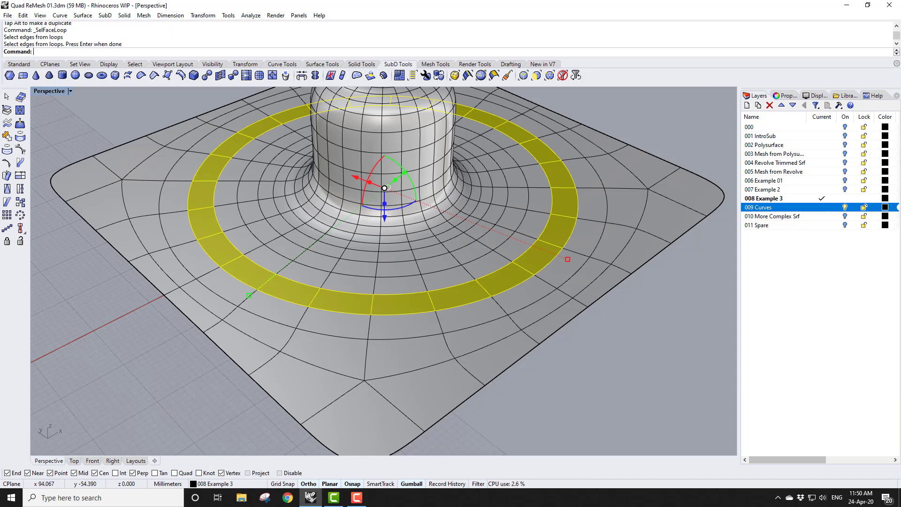
Drag the selected face loop slightly downward with the gumball
right_click(409, 486)
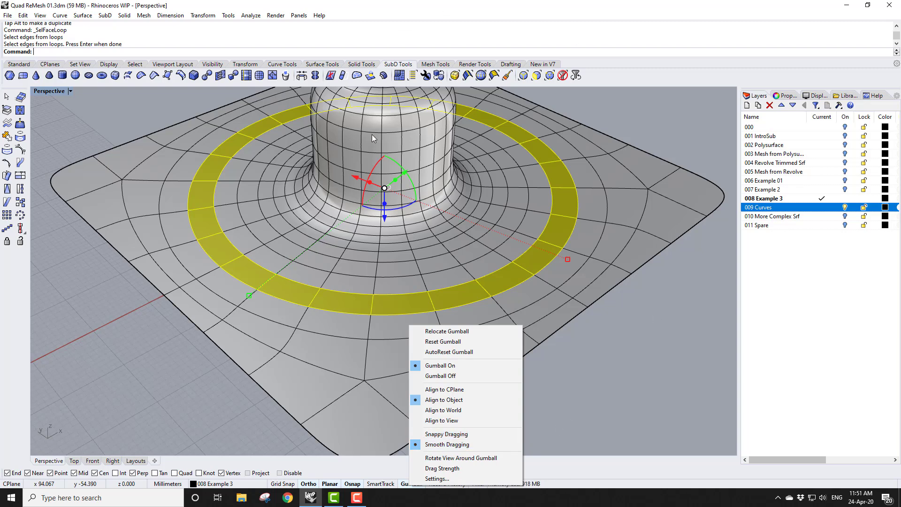
left_click(384, 217)
left_click_drag(384, 216, 382, 225)
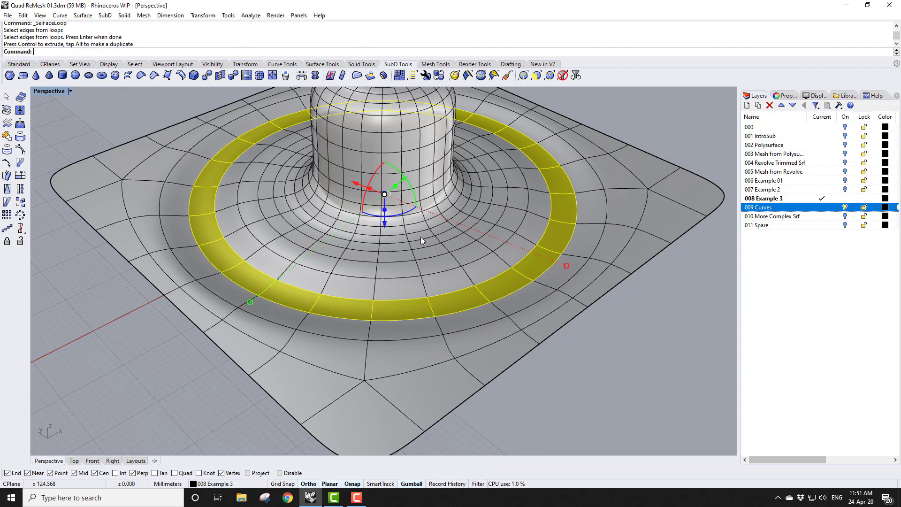
Select a second face loop nearer the cylinder with Select Face Loop and nudge it slightly with the gumball
left_click(605, 356)
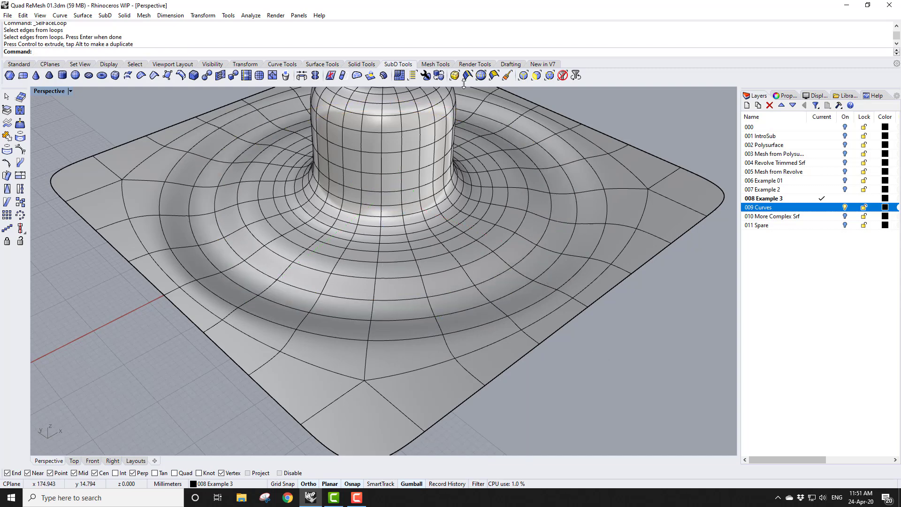
left_click(494, 76)
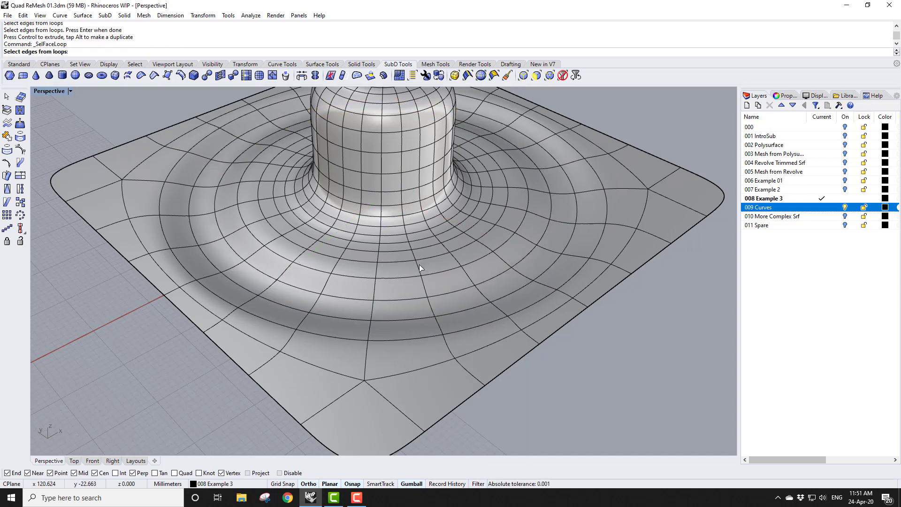
left_click(417, 264)
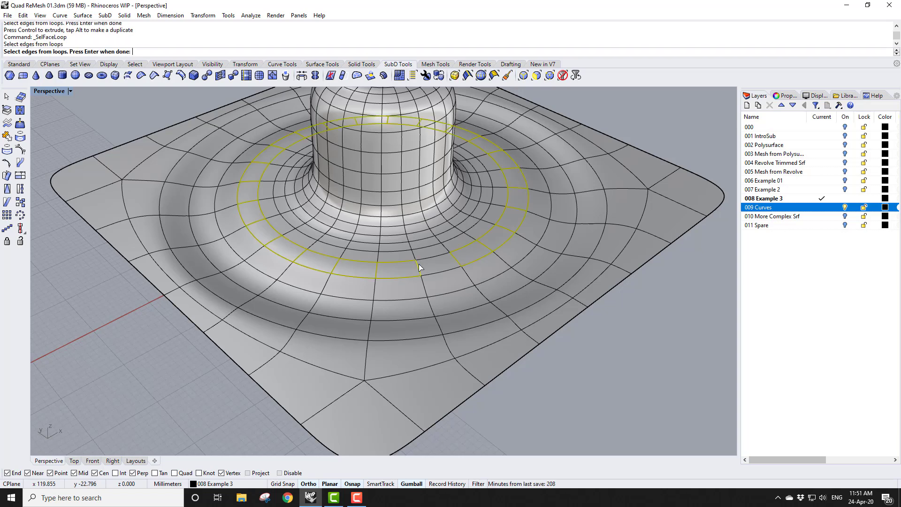
key("Return")
mouse_move(384, 217)
left_mouse_down()
mouse_move(384, 225)
mouse_move(383, 213)
left_mouse_up()
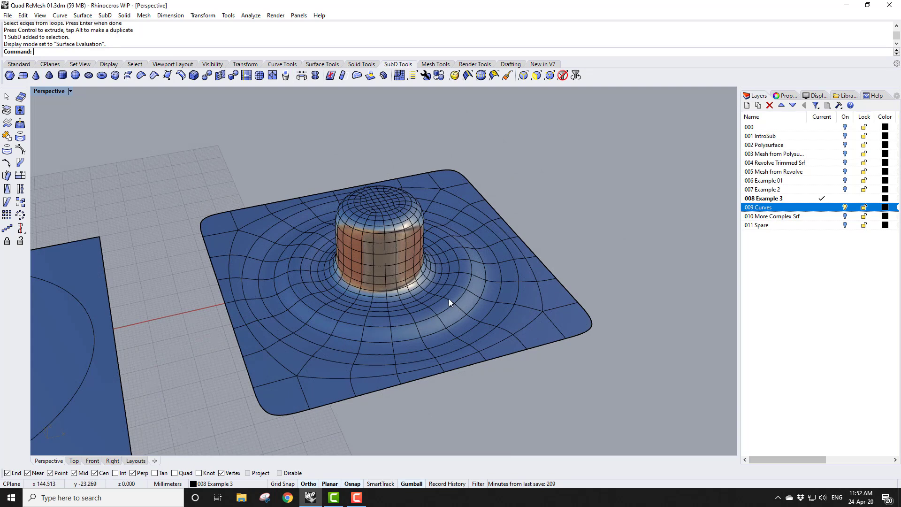
right_click_drag(539, 191, 534, 278)
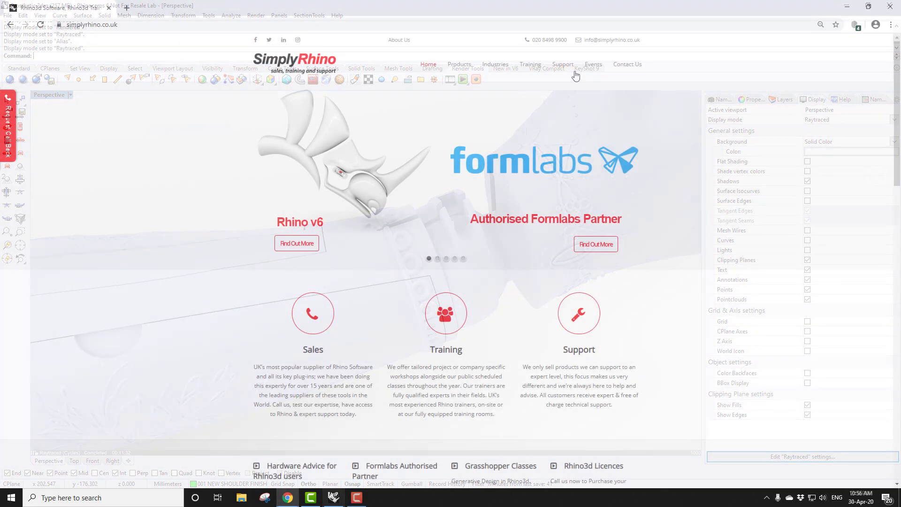
Switch to the Simply Rhino website and open Training > Online Training > Private & Tailored Online Training
left_click(534, 68)
mouse_move(547, 242)
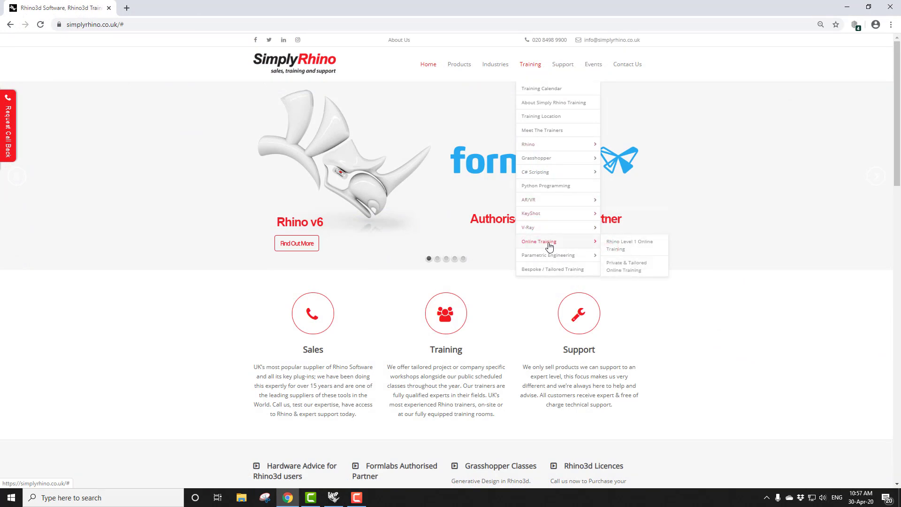
left_click(619, 269)
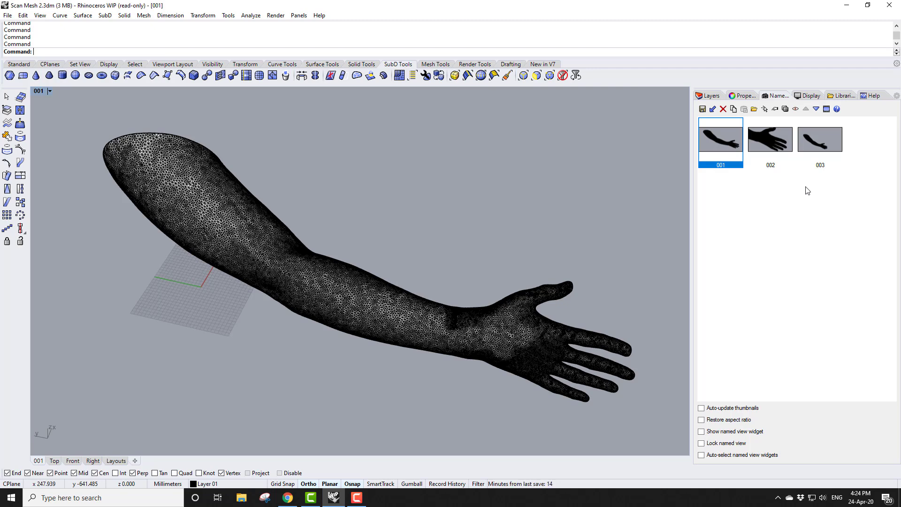
Restore the 002 and 003 named views of the scanned arm mesh and zoom in on it
double_click(767, 141)
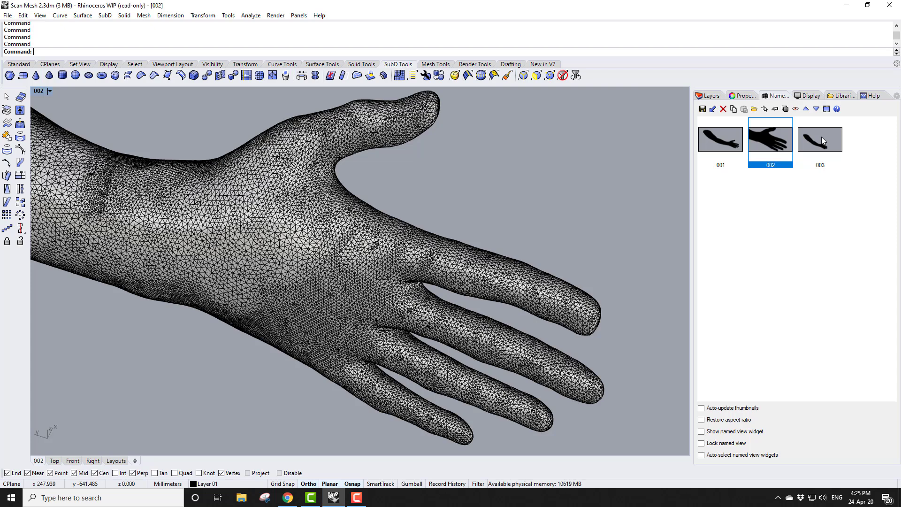
double_click(821, 136)
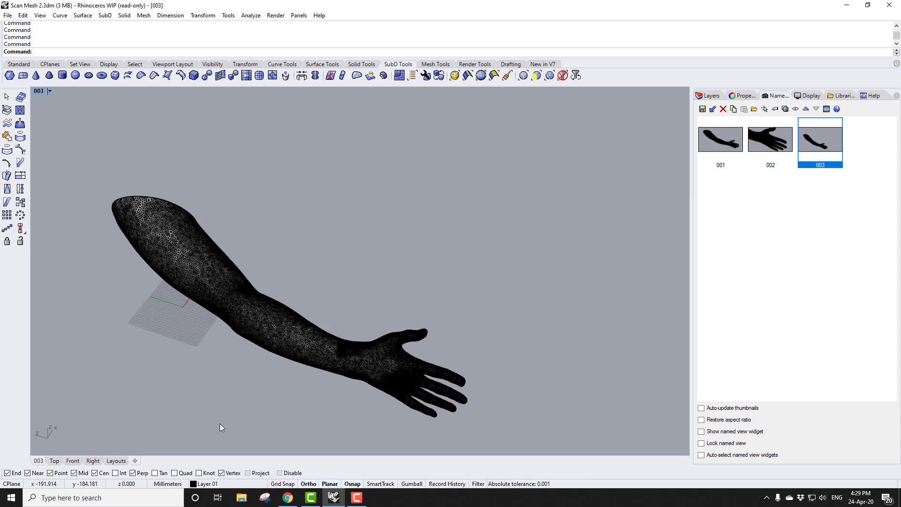
scroll(135, 387, "up", 2)
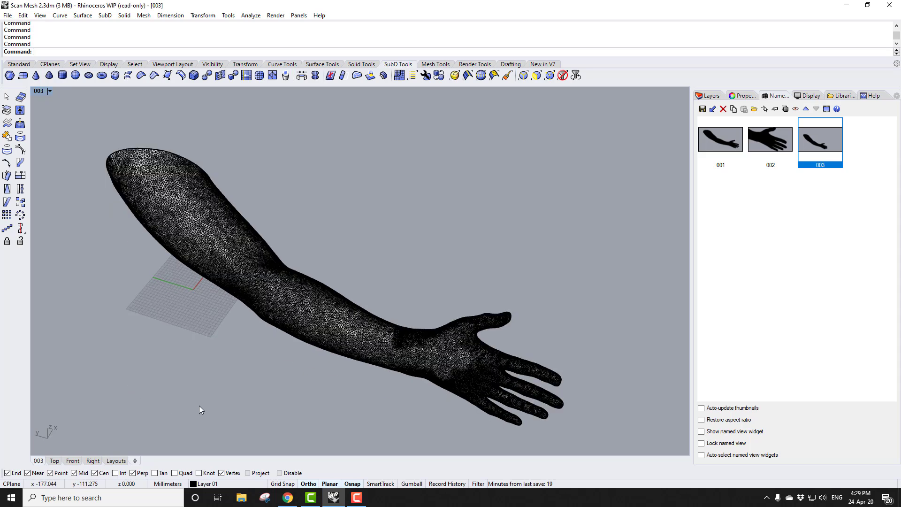
scroll(224, 404, "up", 3)
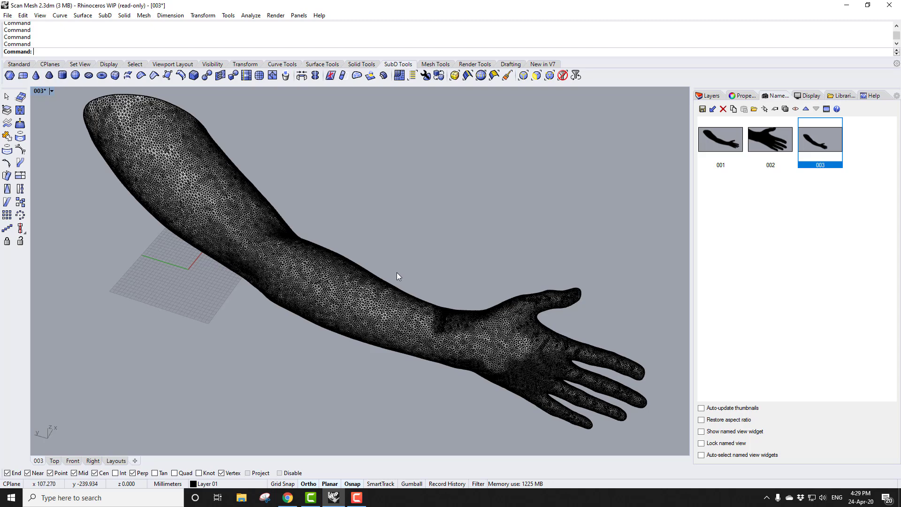
Select the arm scan mesh, start QuadRemesh, and enable Preview and Hide Input Objects
left_click(347, 276)
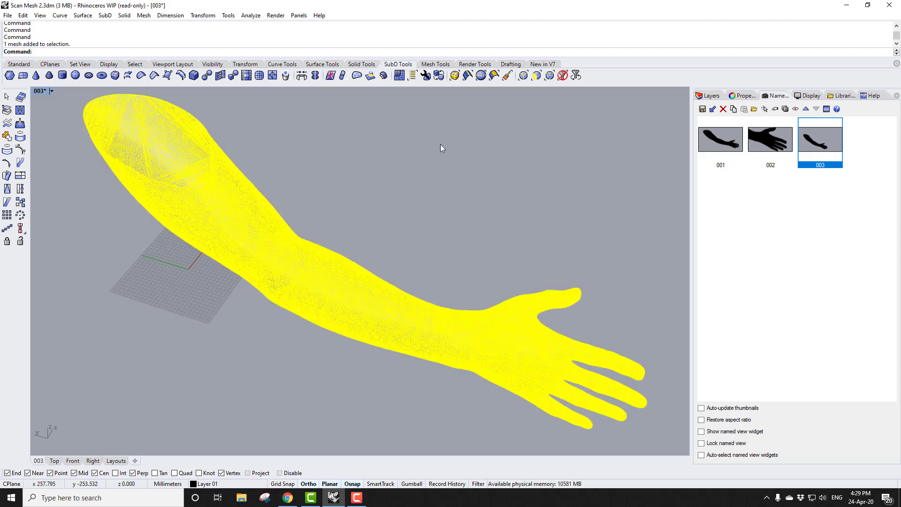
left_click(399, 75)
left_click_drag(448, 140, 531, 120)
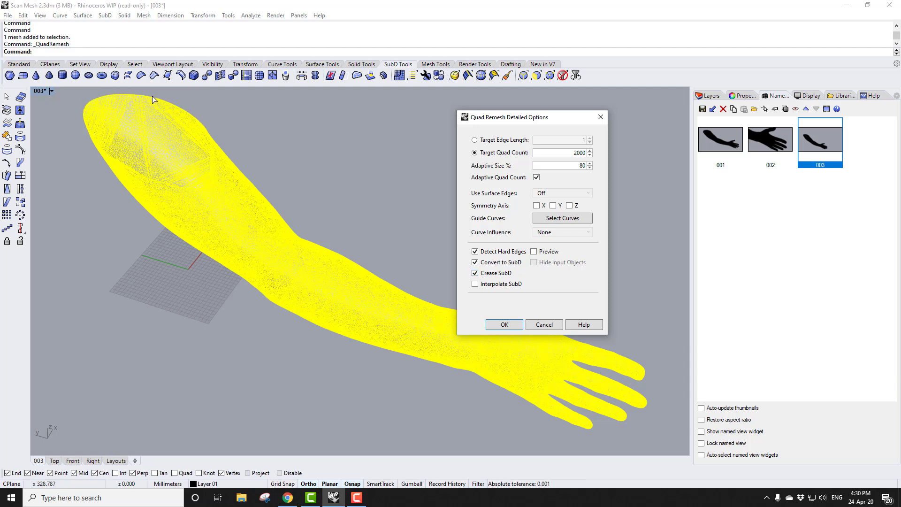
left_click(534, 251)
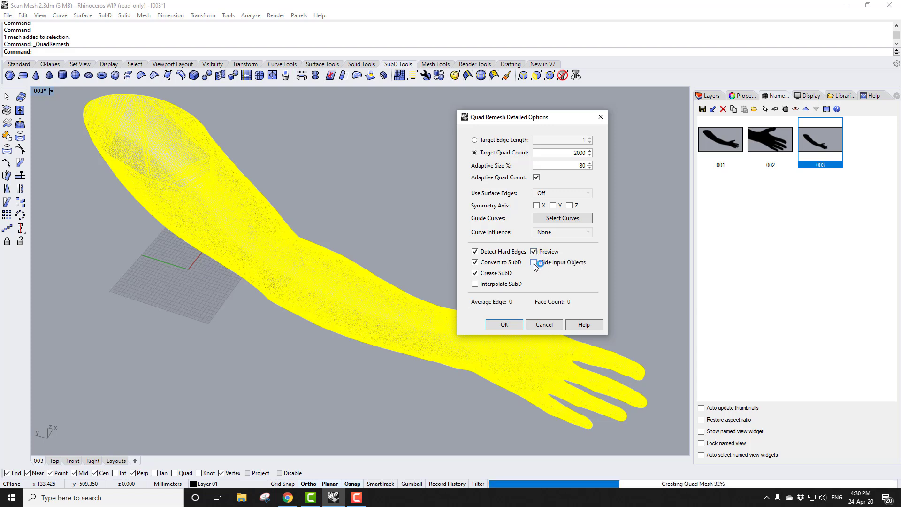
left_click(533, 262)
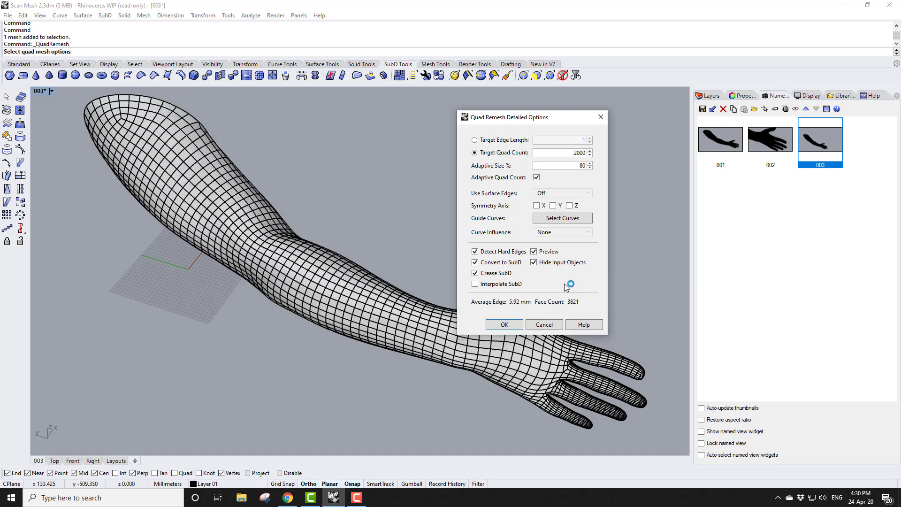
Orbit and zoom around the arm to examine the quad remesh preview on the fingers and hand
right_click_drag(418, 381, 354, 334)
scroll(354, 335, "up", 4)
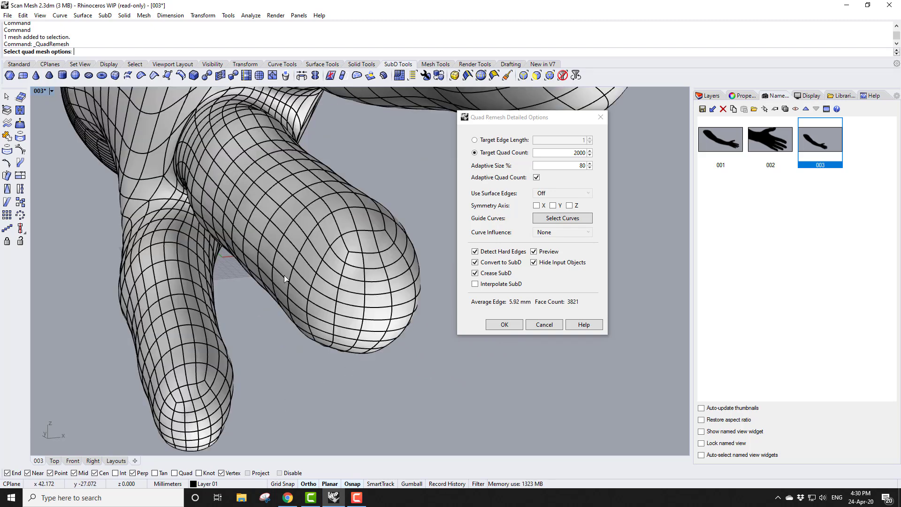
scroll(352, 200, "down", 4)
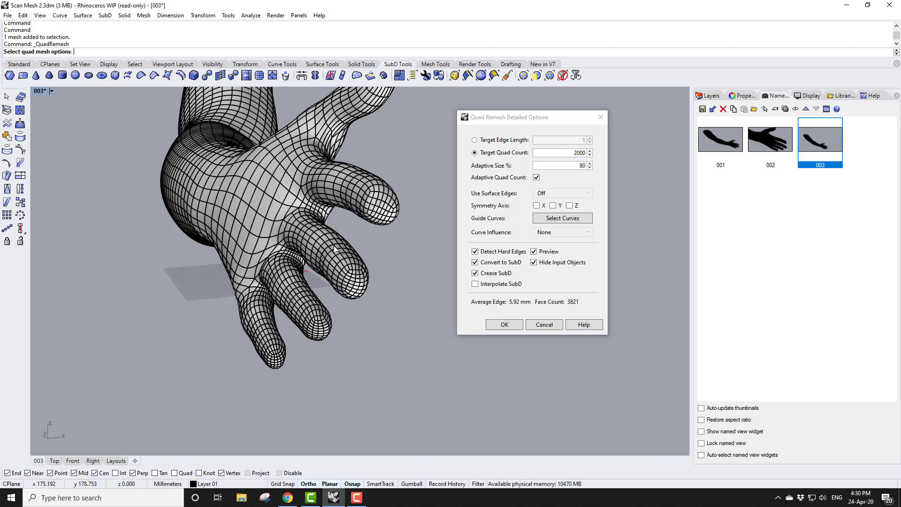
scroll(336, 275, "down", 2)
right_click_drag(336, 275, 413, 318)
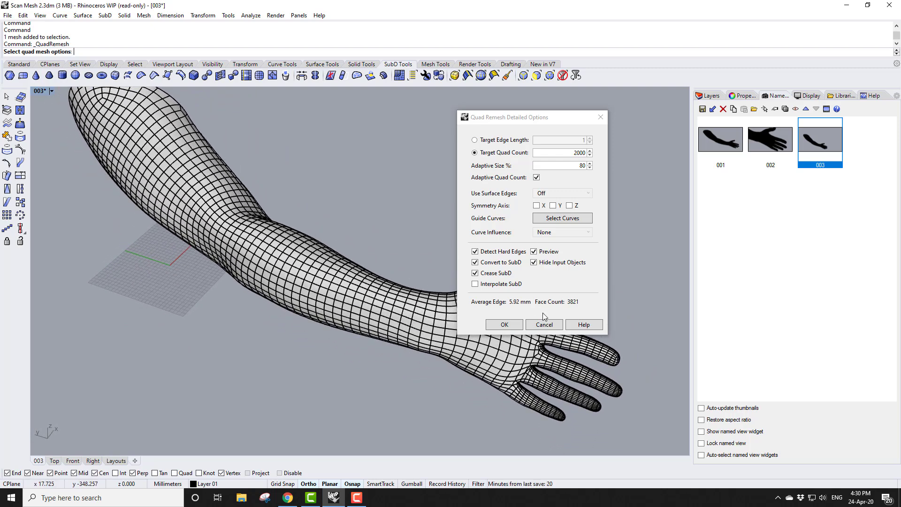
right_click_drag(275, 340, 311, 374)
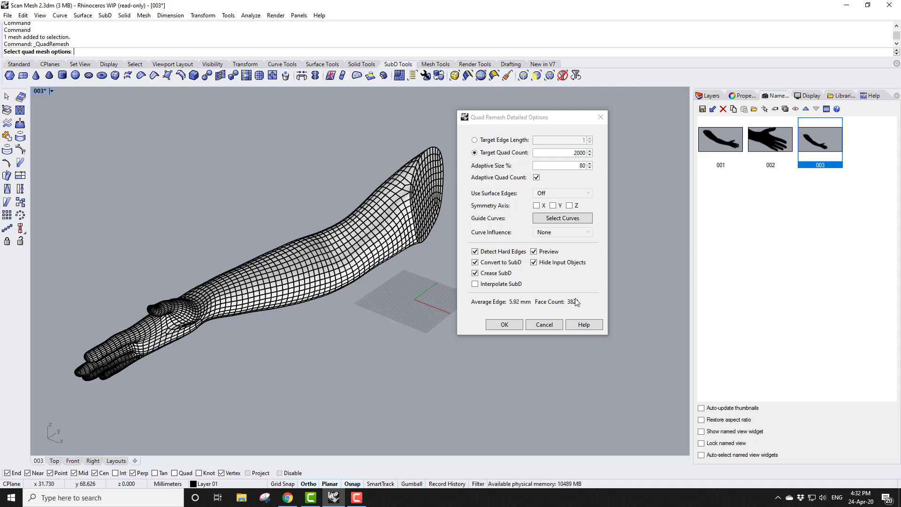
mouse_move(350, 300)
right_mouse_down()
mouse_move(361, 352)
mouse_move(341, 299)
mouse_move(348, 307)
right_mouse_up()
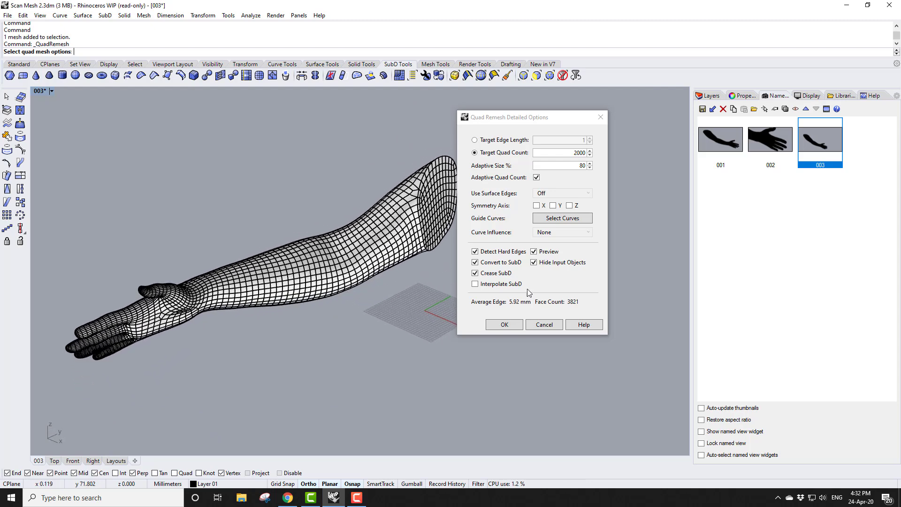
Toggle Hide Input Objects to compare the preview with the original scan while orbiting and zooming around the arm
left_click(533, 262)
right_click_drag(204, 343, 209, 308)
scroll(180, 279, "up", 6)
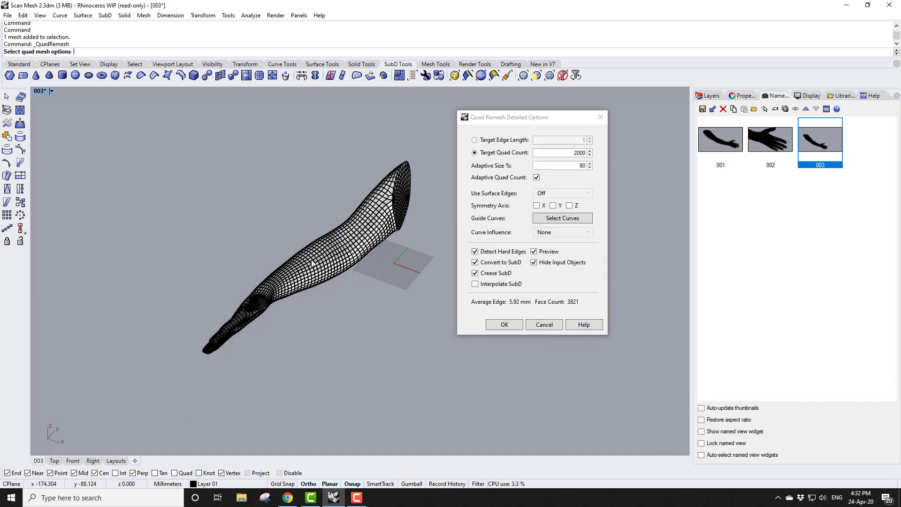
scroll(312, 259, "up", 4)
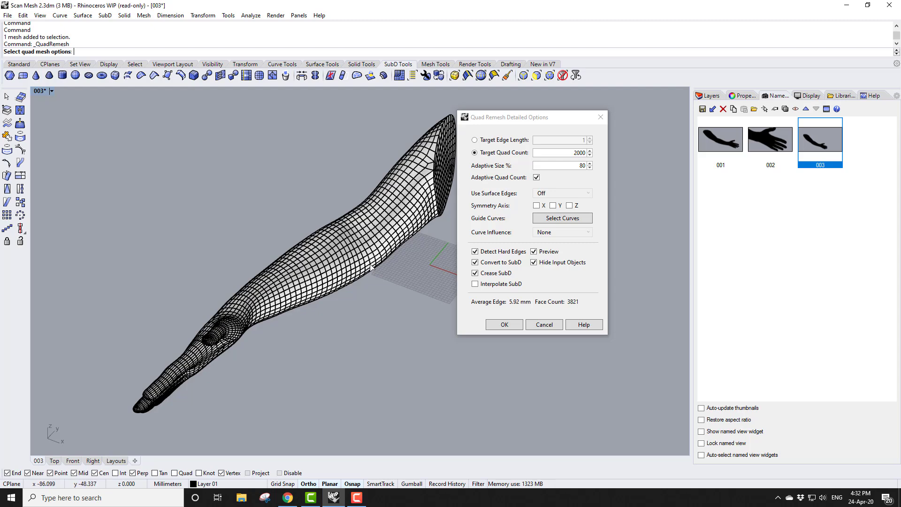
right_click_drag(349, 255, 325, 267)
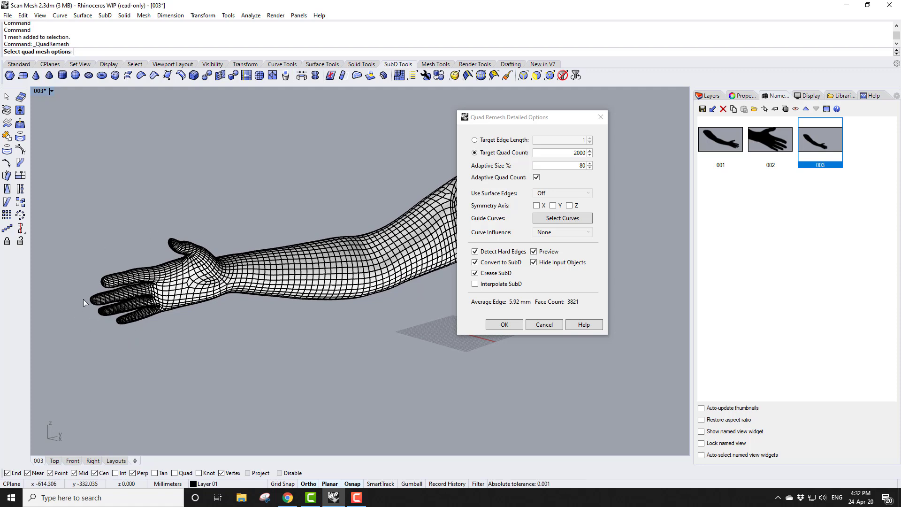
scroll(85, 301, "up", 2)
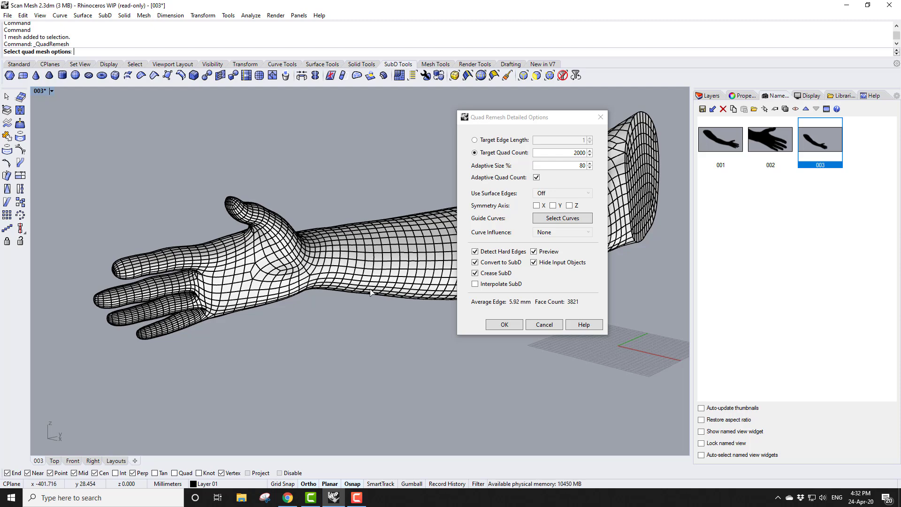
right_click_drag(152, 317, 185, 317)
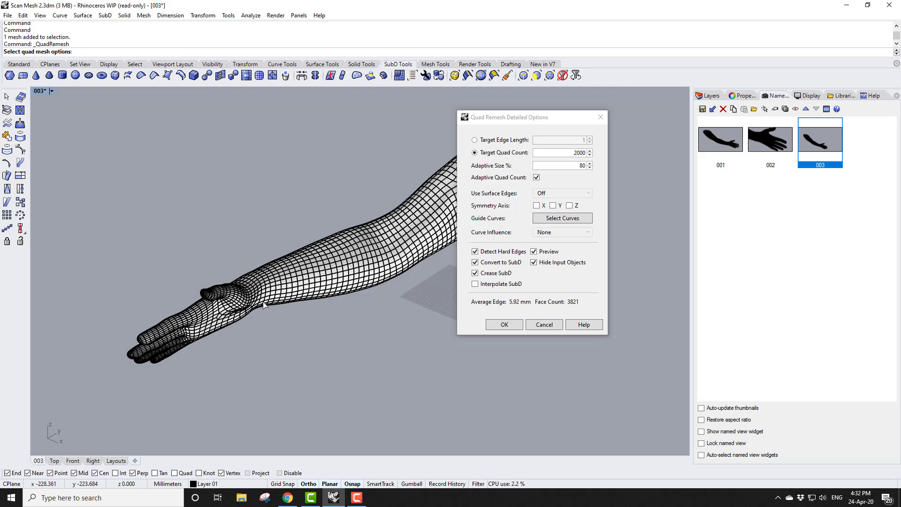
right_click_drag(176, 275, 421, 390)
scroll(420, 390, "up", 5)
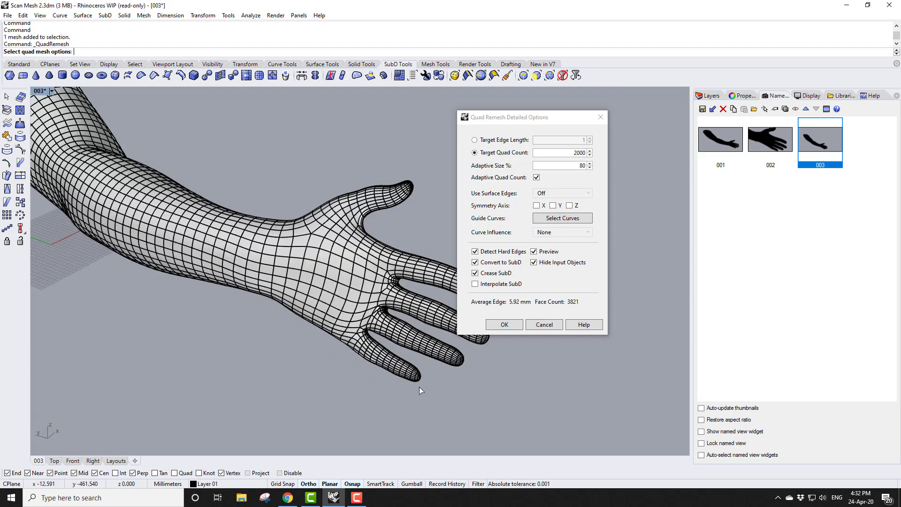
scroll(422, 388, "down", 3)
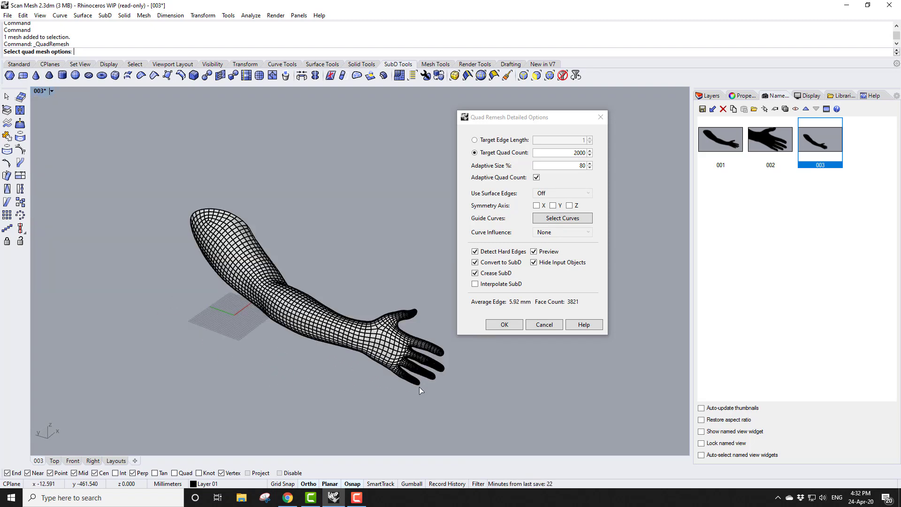
Accept the remesh, move the resulting SubD arm away from the original scan mesh, and deselect it
left_click(509, 323)
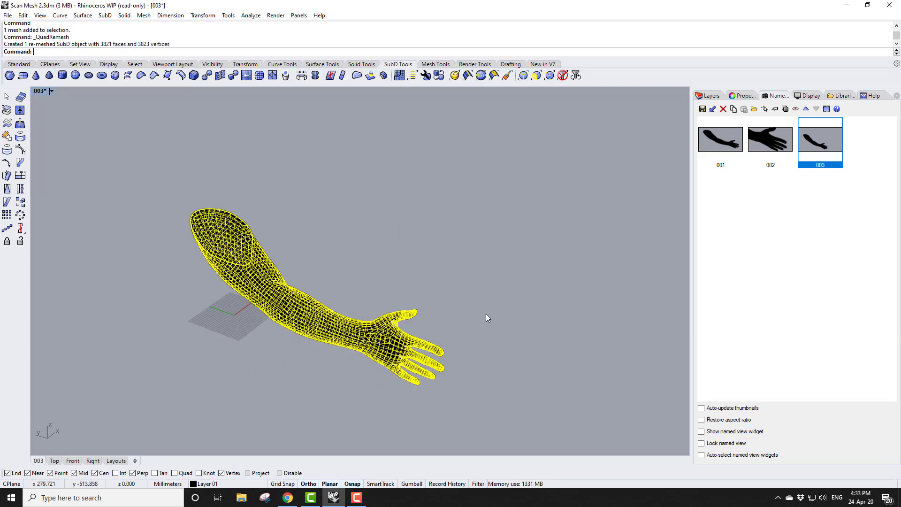
left_click(203, 15)
left_click(214, 30)
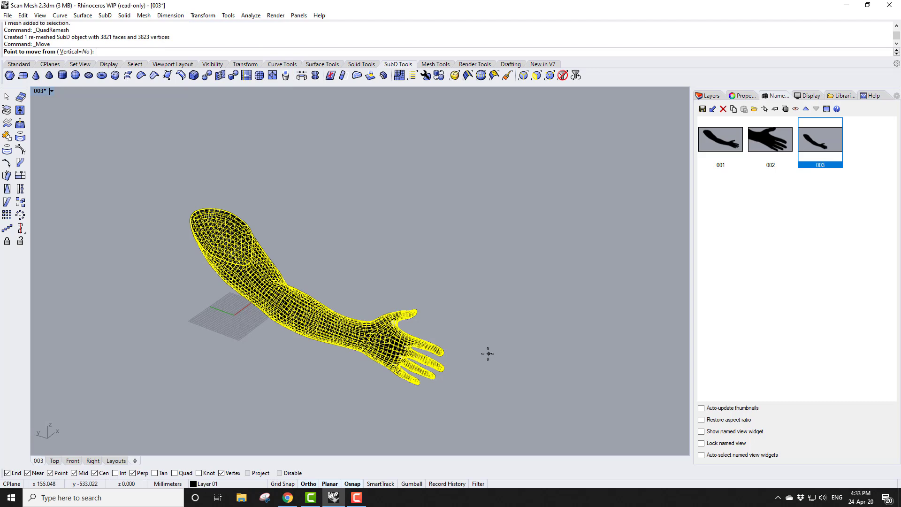
left_click(487, 352)
left_click(534, 297)
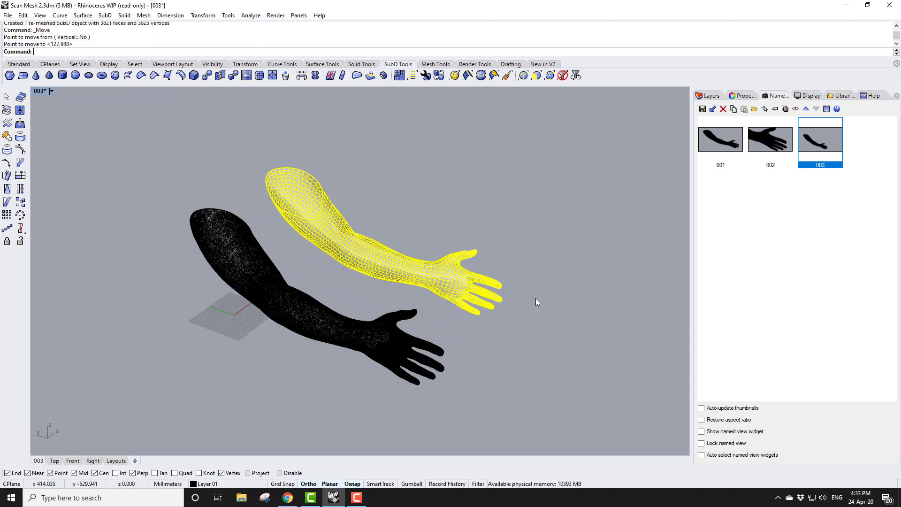
key("Escape")
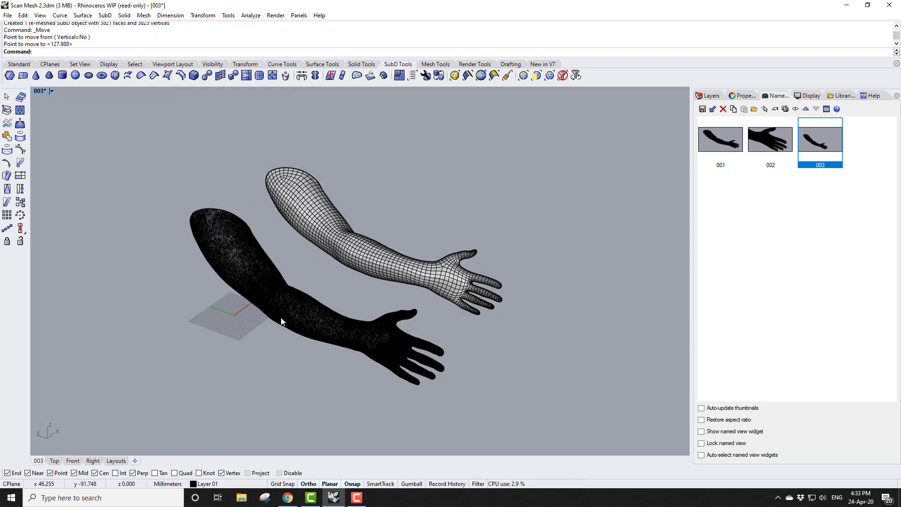
Zoom in on both arms and switch the viewport display mode to Surface Evaluation
scroll(288, 309, "up", 5)
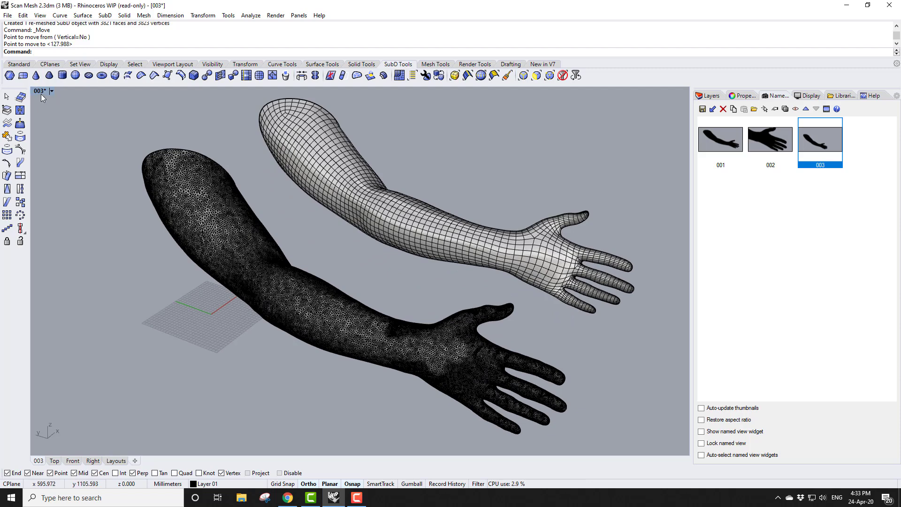
left_click(51, 91)
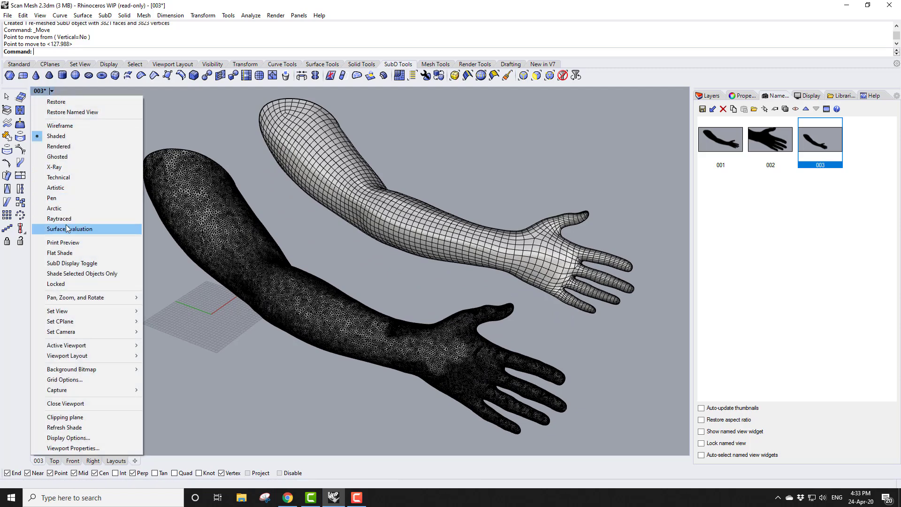
left_click(68, 229)
right_click_drag(386, 315, 408, 333)
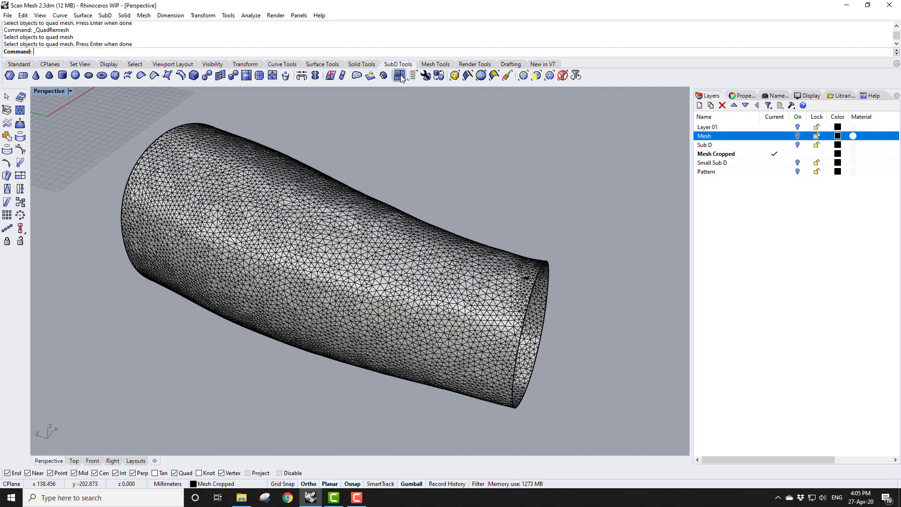
Run QuadRemesh on the cropped mesh cylinder with Preview and Interpolate SubD enabled
left_click(400, 76)
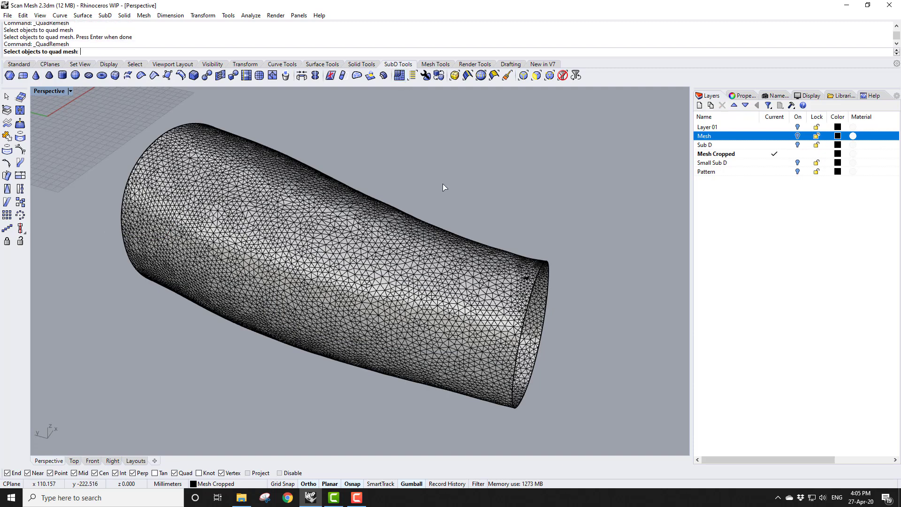
left_click(481, 295)
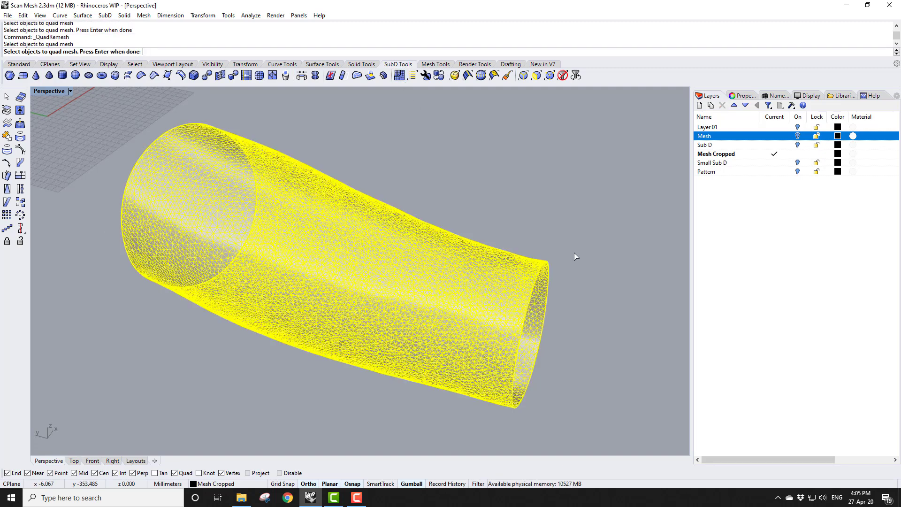
key("Return")
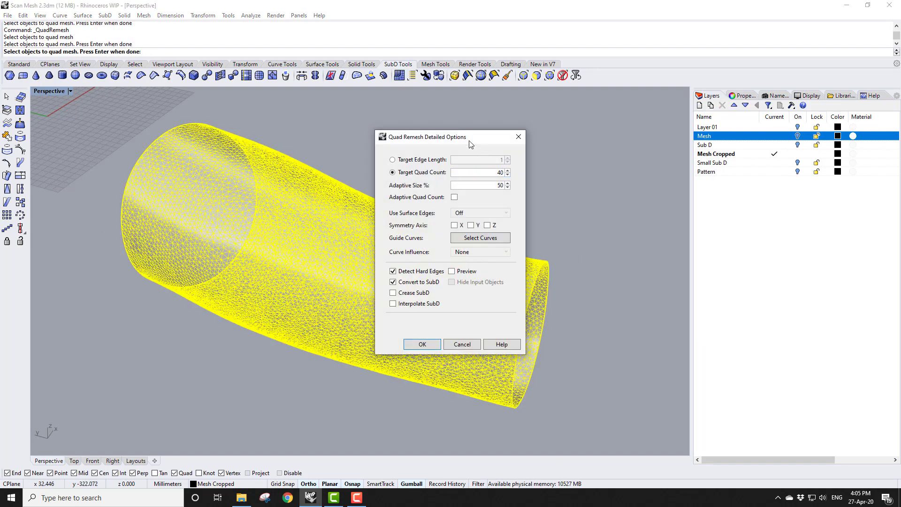
left_click(451, 271)
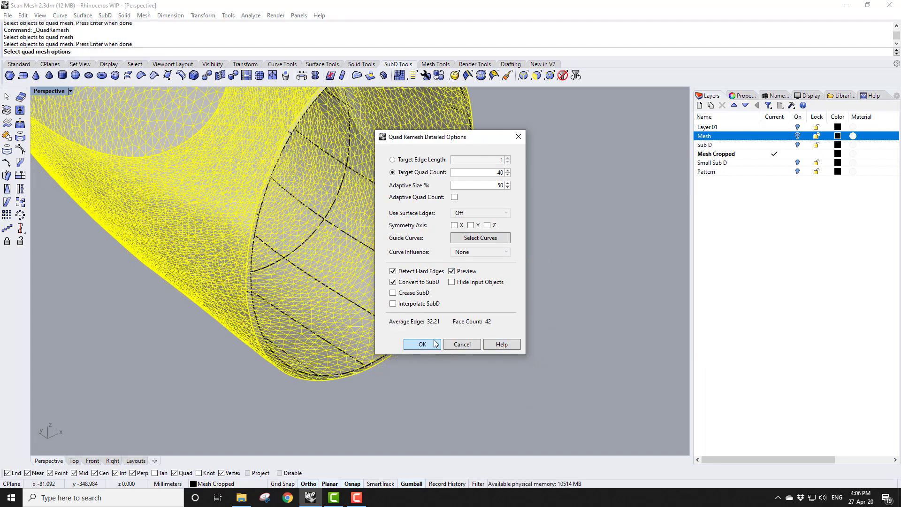
left_click(393, 304)
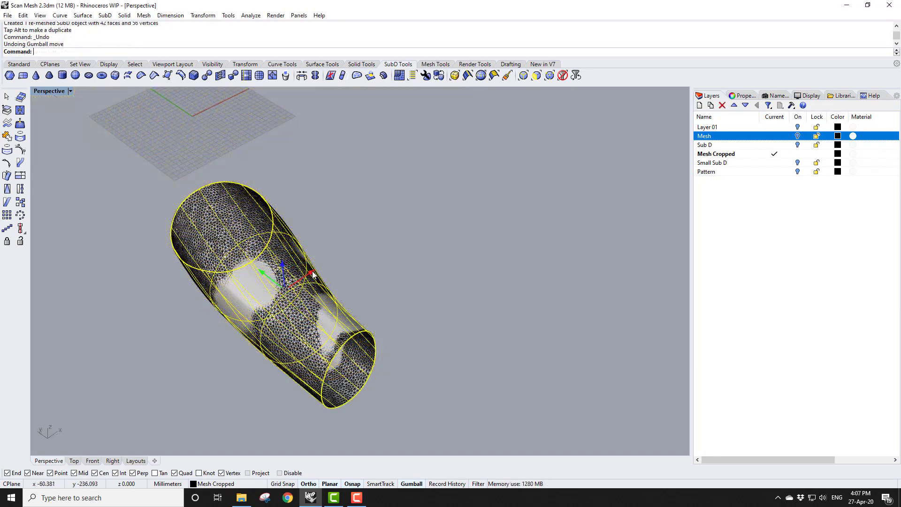
Move the remeshed SubD cylinder away from the scan mesh and deselect it
left_click_drag(312, 275, 455, 194)
left_click(557, 188)
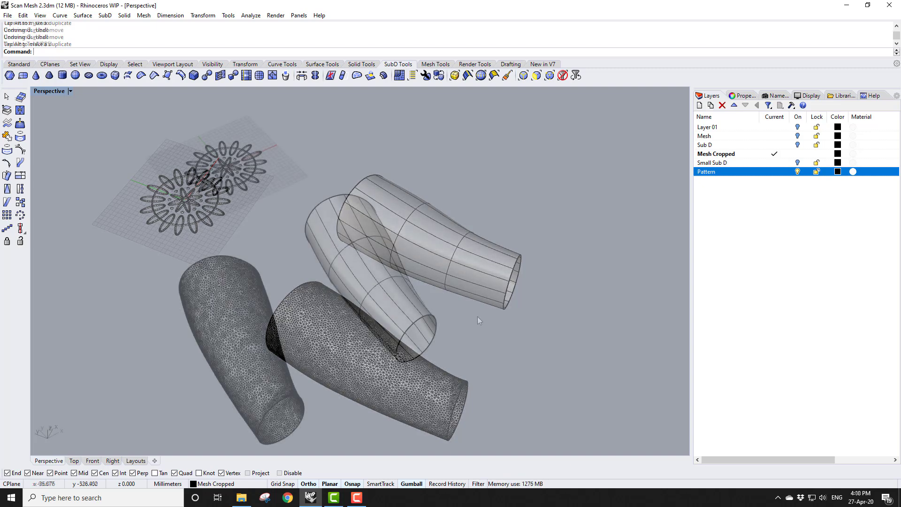
Convert the SubD cylinder to NURBS and move the resulting polysurface aside, then deselect it
left_click(384, 263)
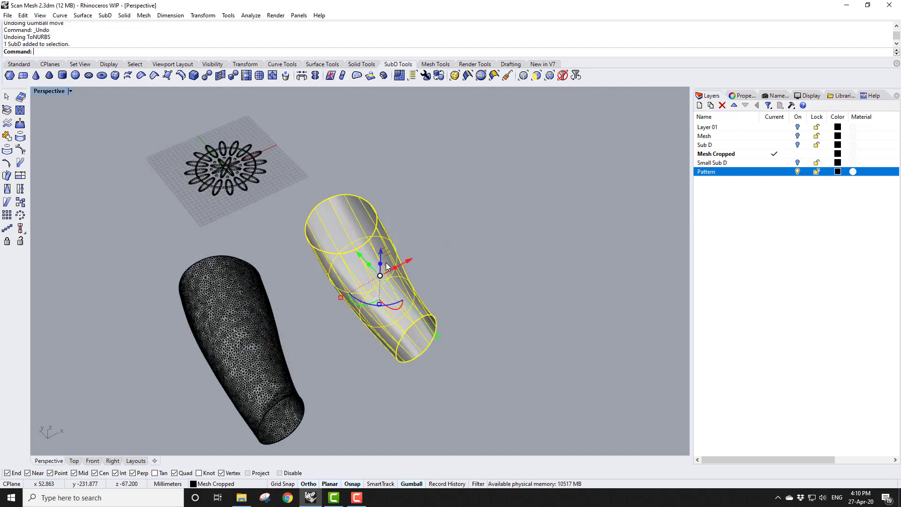
left_click(207, 76)
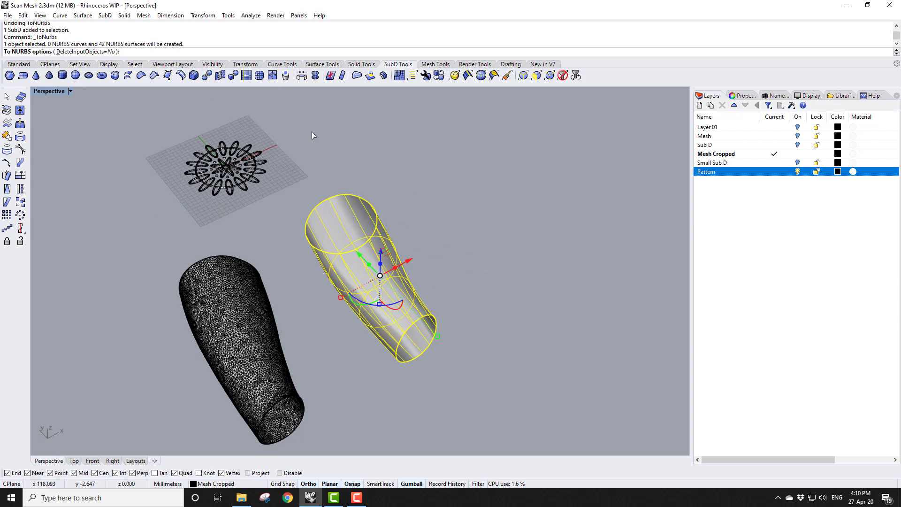
left_click(380, 256)
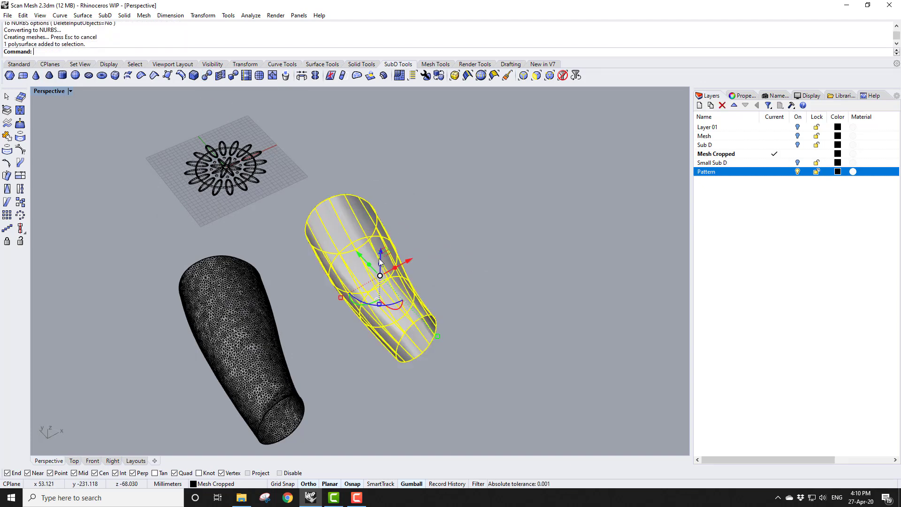
left_click_drag(411, 260, 530, 216)
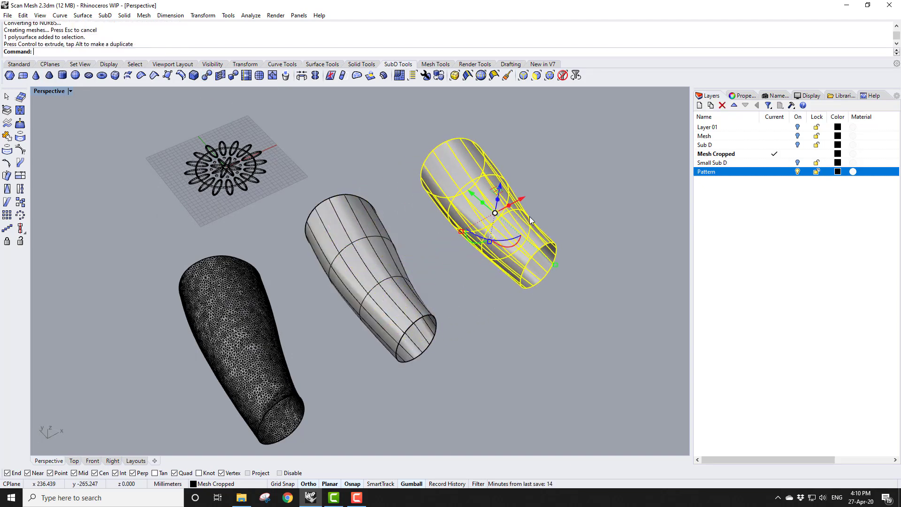
left_click(618, 179)
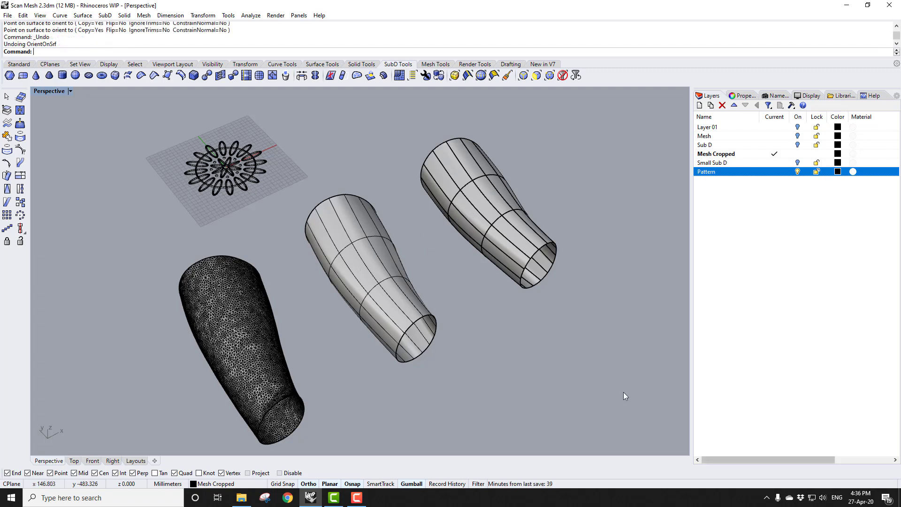
Try to orient the flower pattern curves onto the upper-right cylinder's surface with Orient On Surface
left_click(254, 173)
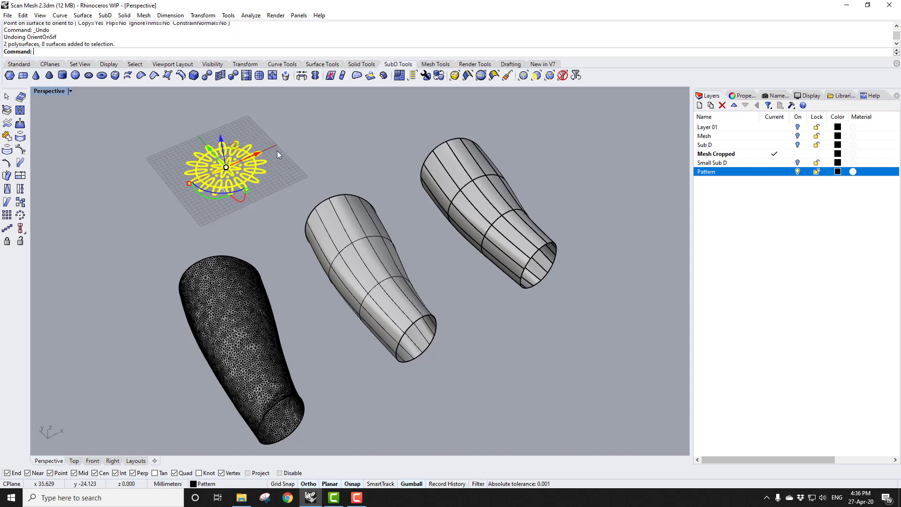
left_click(203, 15)
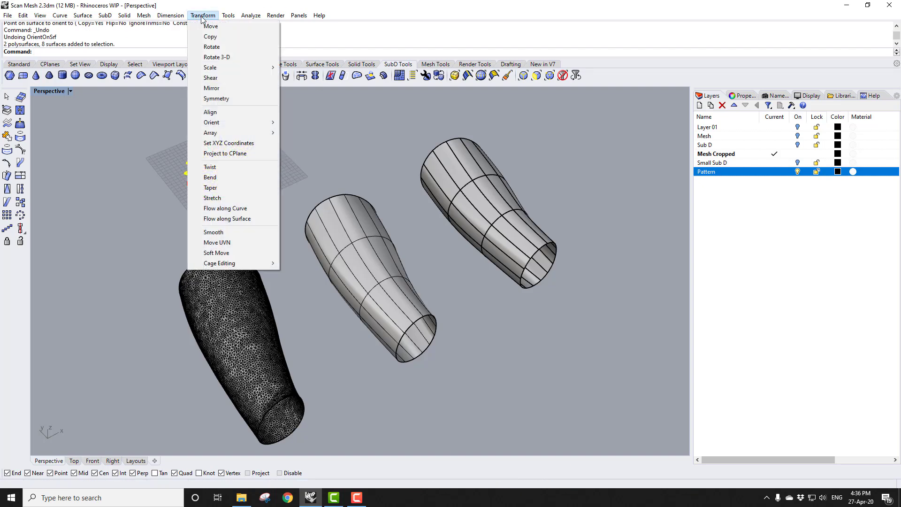
mouse_move(227, 121)
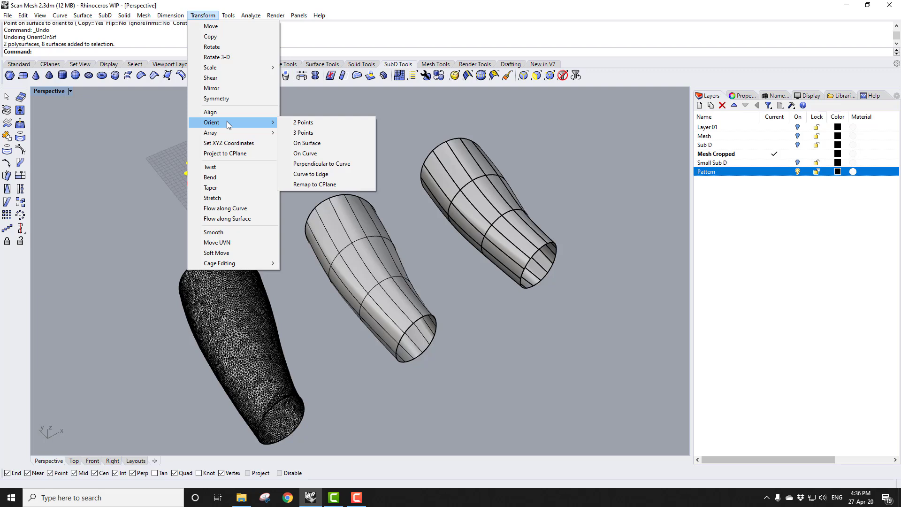
left_click(307, 143)
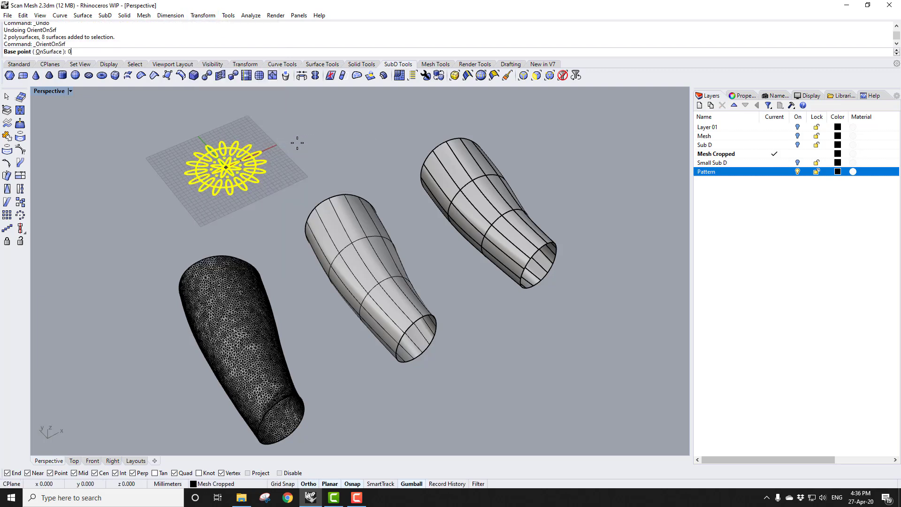
key("Return")
left_click(176, 188)
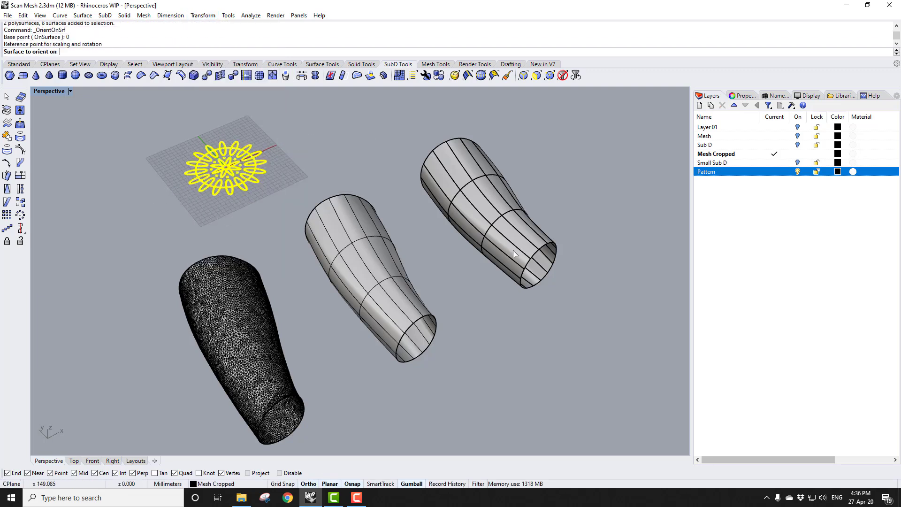
left_click(485, 212)
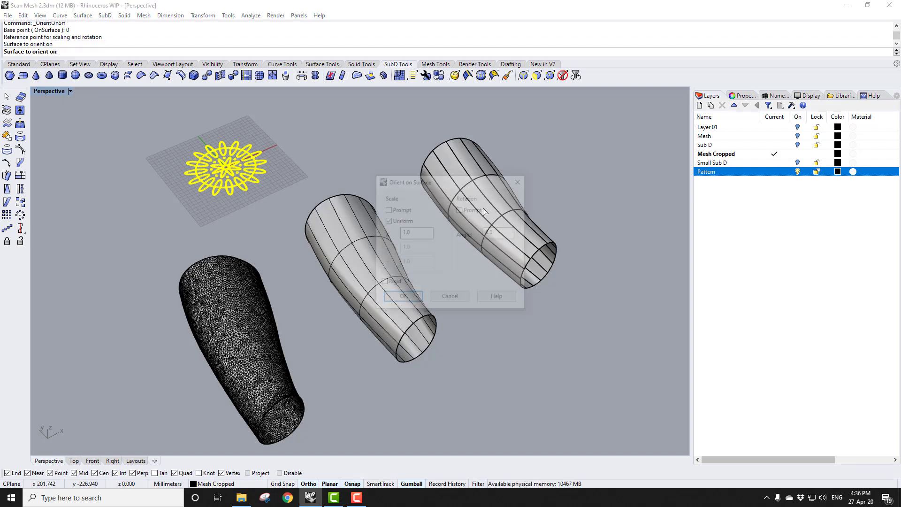
left_click(409, 299)
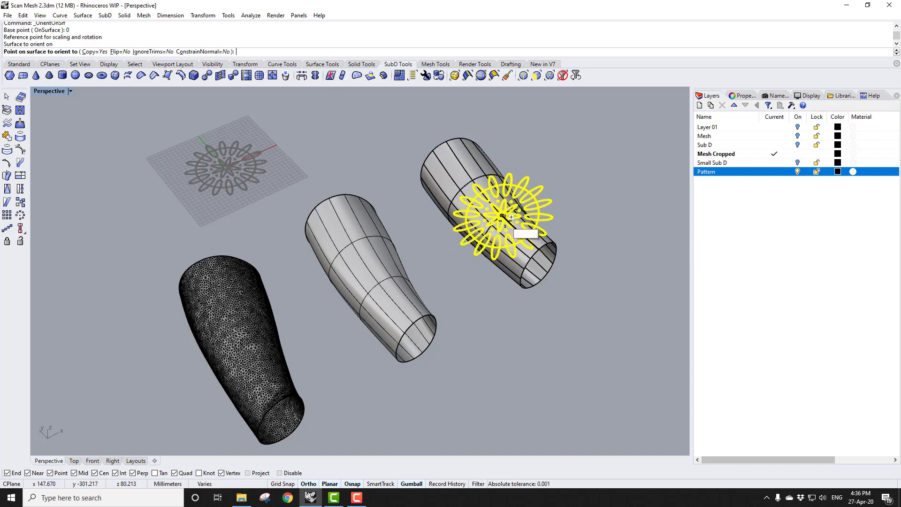
key("Escape")
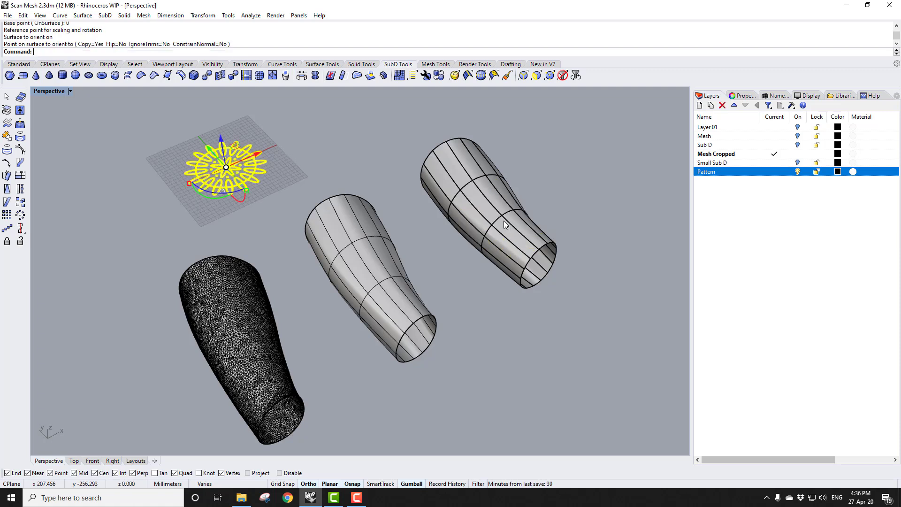
Repeat Orient On Surface with base point 0 to place the pattern curves onto the middle cylinder's surface
right_click(343, 158)
type("0")
key("Return")
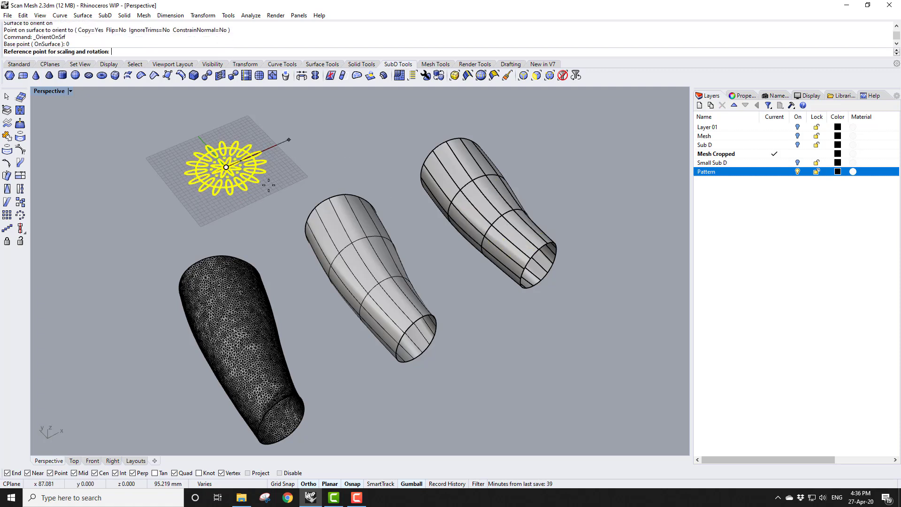
left_click(180, 187)
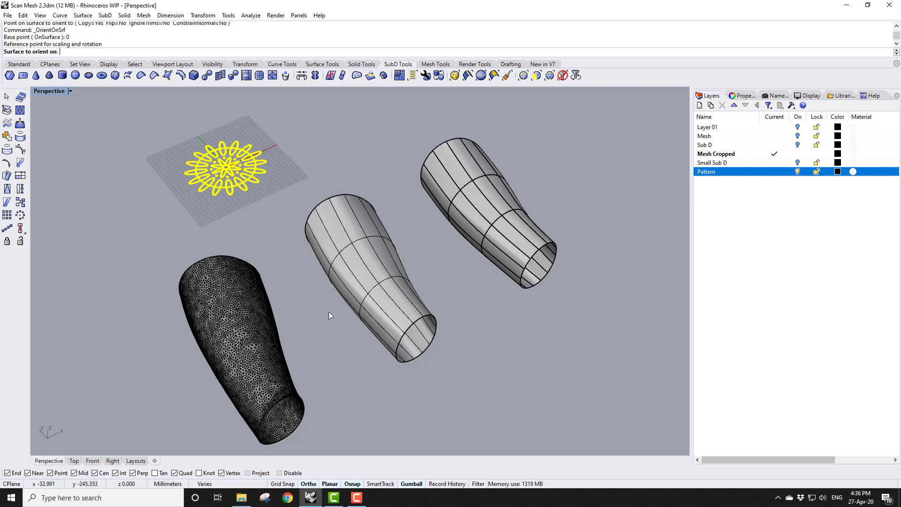
left_click(358, 276)
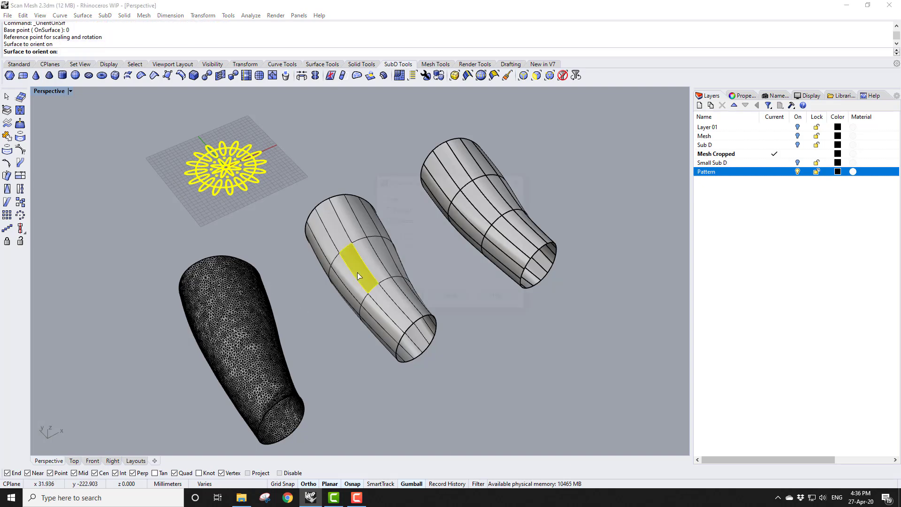
left_click(402, 298)
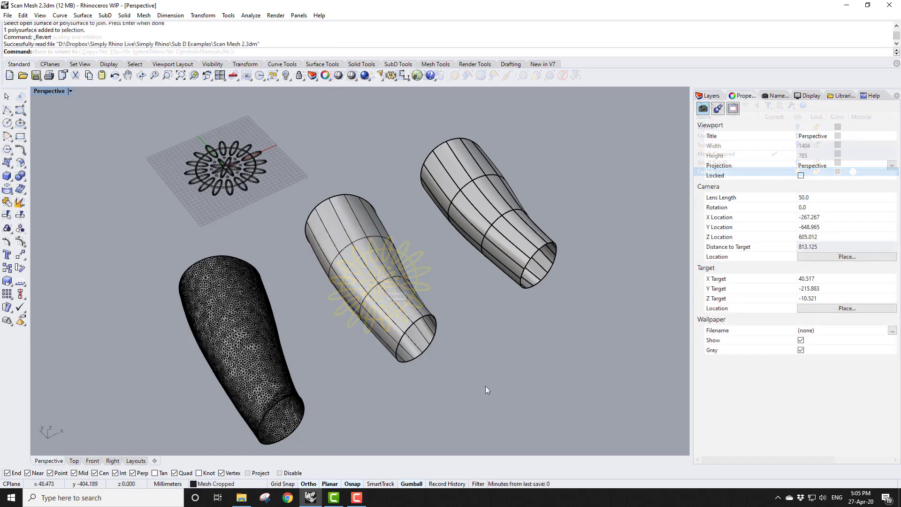
right_click_drag(485, 386, 526, 211)
Select the NURBS cylinder polysurface and turn on its surface isocurve display
scroll(526, 210, "up", 10)
right_click_drag(471, 346, 452, 254)
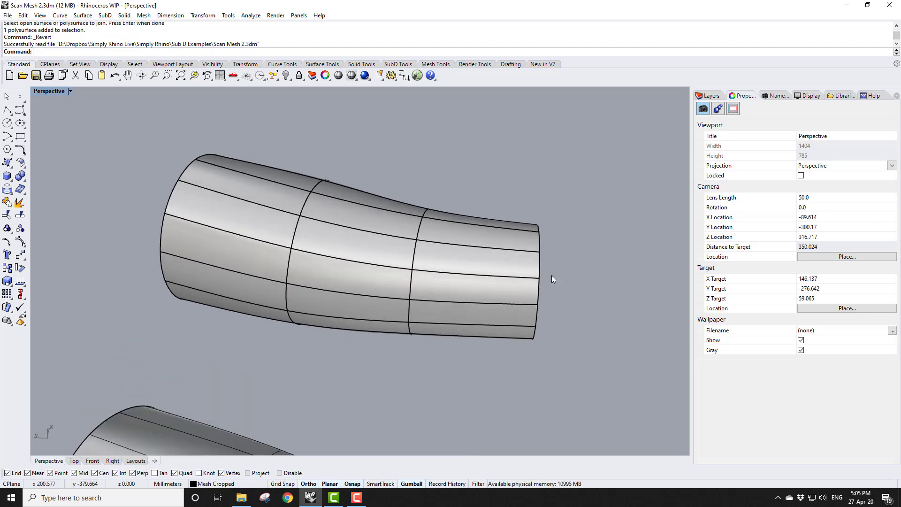
right_click_drag(455, 207, 475, 234)
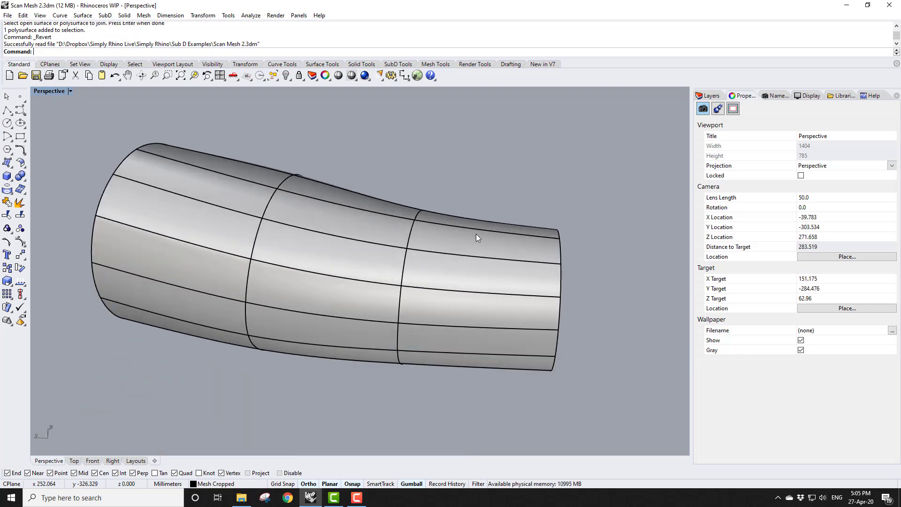
left_click(520, 312)
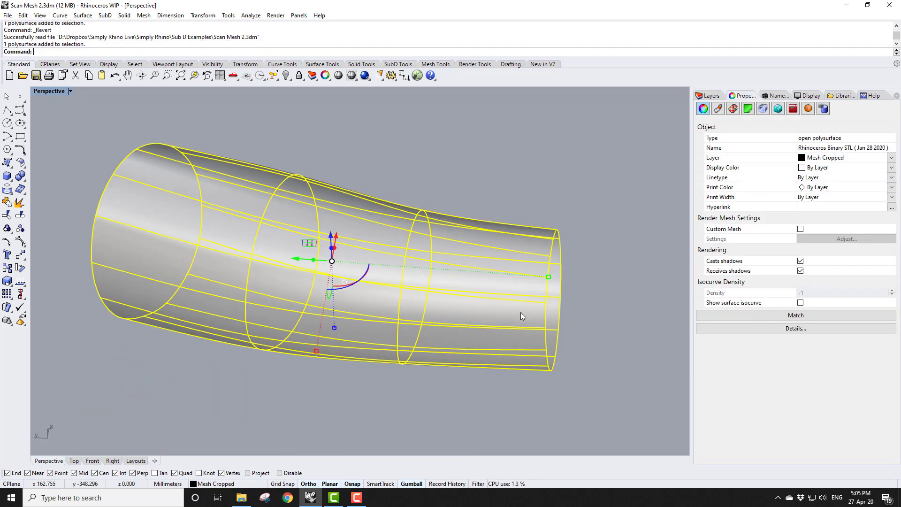
left_click(800, 302)
Turn off the Gumball and explode the cylinder polysurface into separate surfaces
left_click(632, 348)
right_click_drag(632, 348, 596, 330)
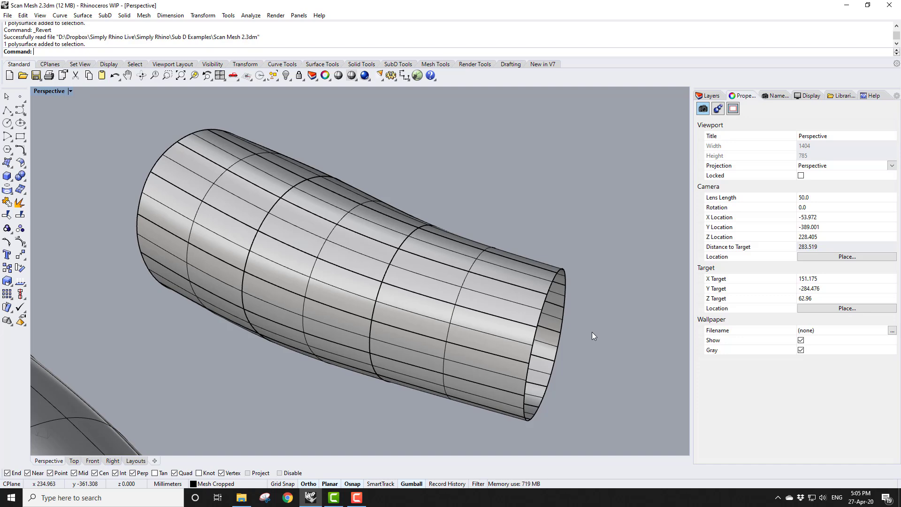
left_click(525, 310)
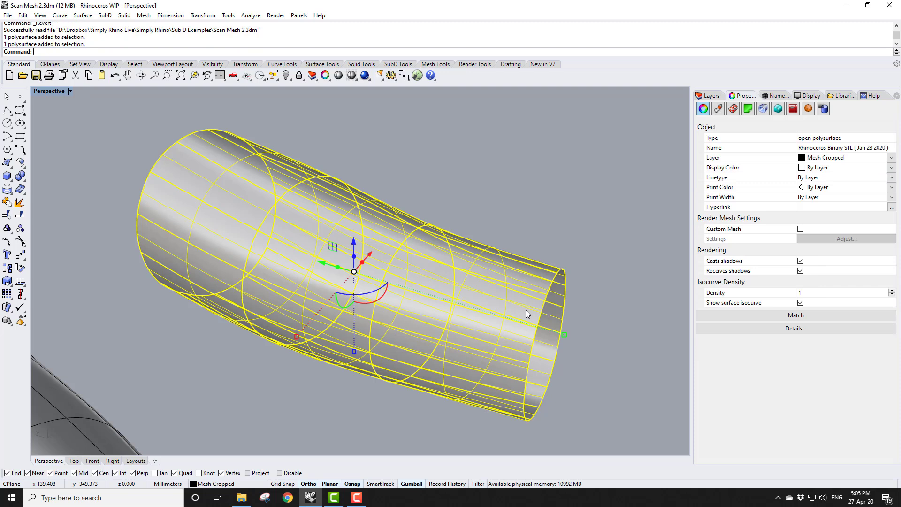
left_click(411, 483)
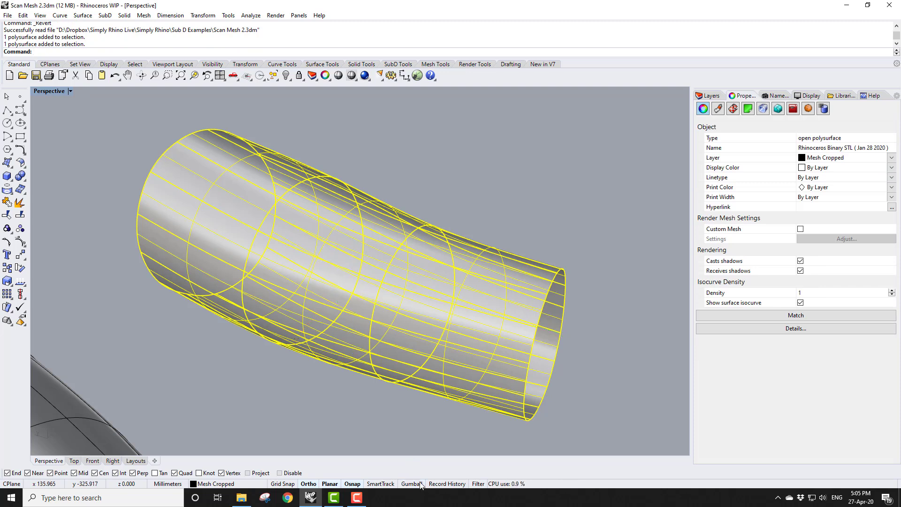
left_click(20, 203)
left_click(75, 183)
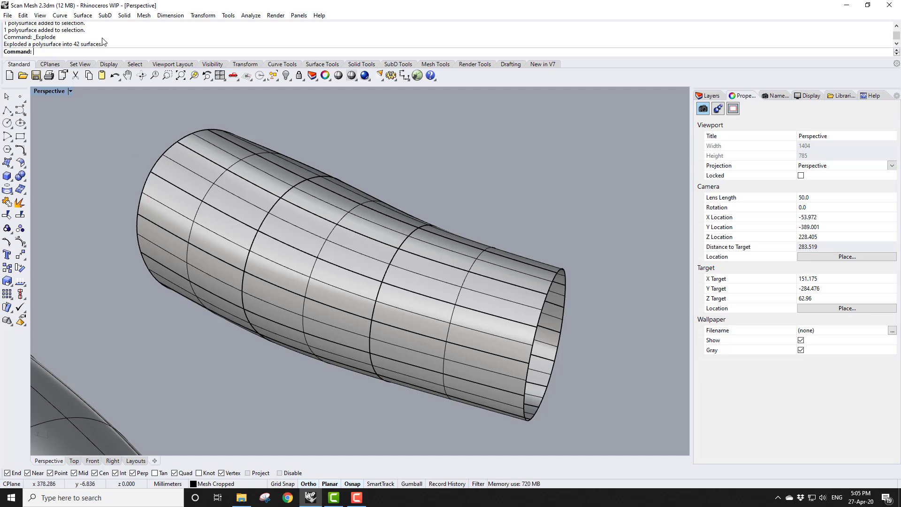
Merge adjacent pairs of the exploded cylinder's surface strips into larger surfaces with Merge Surface
left_click(82, 16)
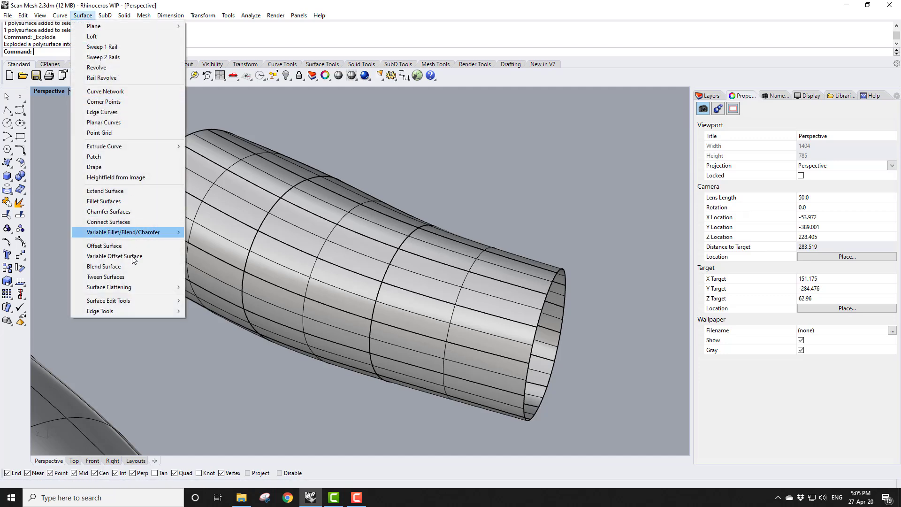
mouse_move(140, 299)
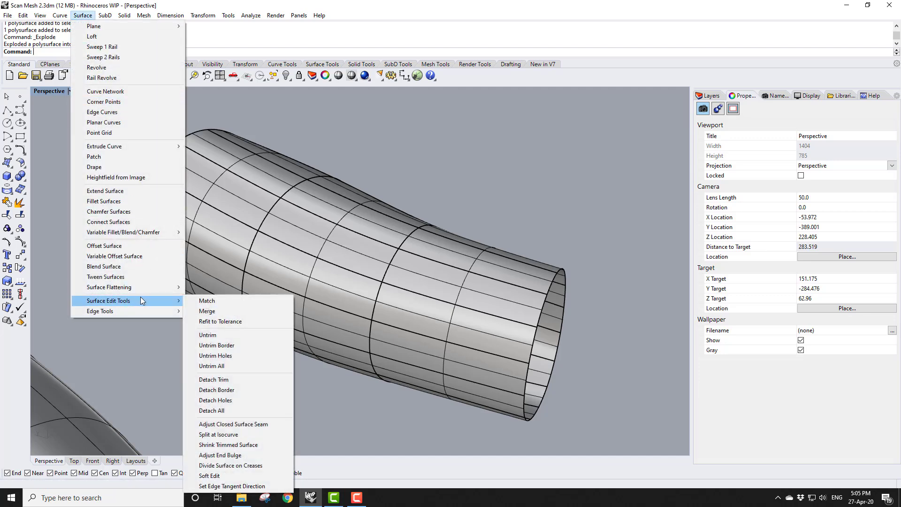
left_click(209, 313)
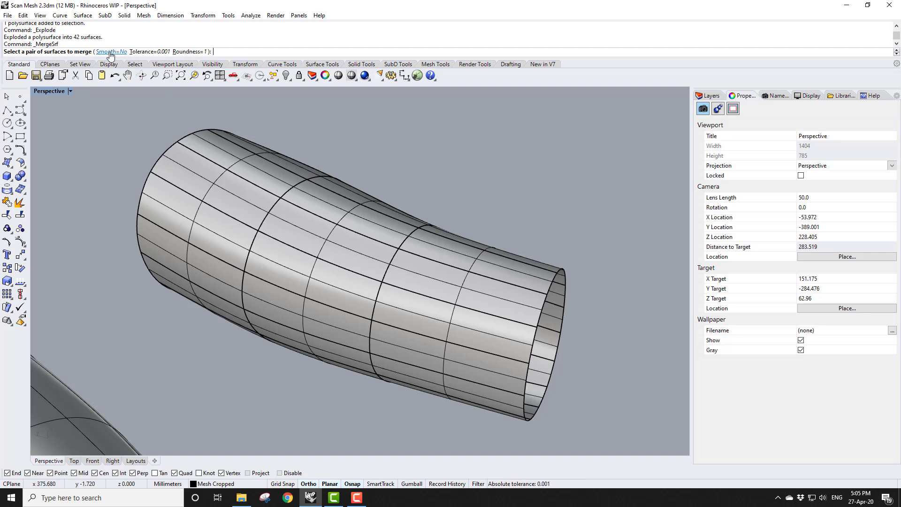
left_click(398, 274)
left_click(380, 267)
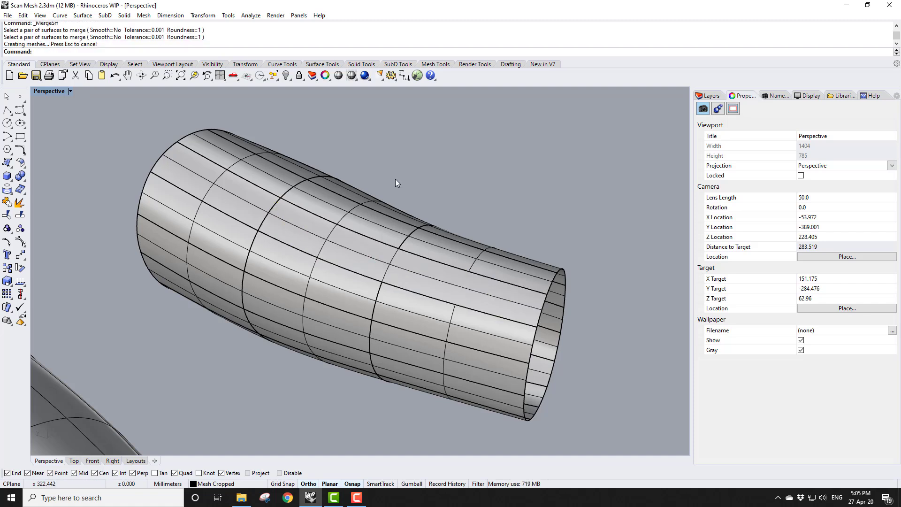
key("Return")
left_click(285, 220)
left_click(258, 203)
right_click(389, 189)
left_click(387, 317)
left_click(364, 301)
right_click(461, 179)
left_click(268, 259)
left_click(241, 246)
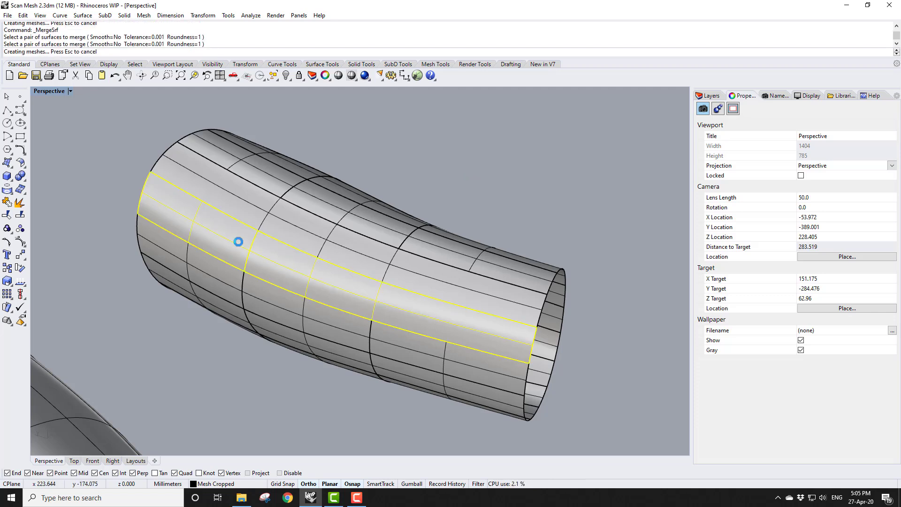
right_click(455, 228)
left_click(380, 335)
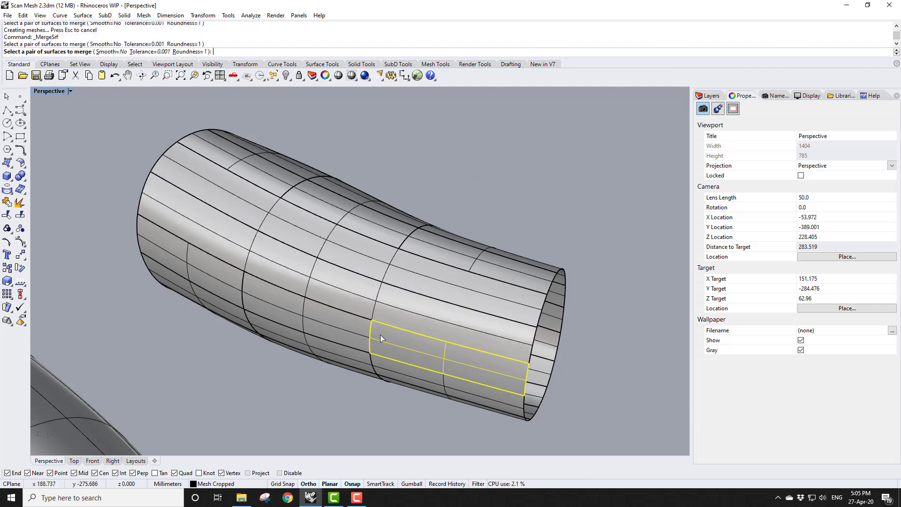
left_click(359, 330)
right_click(208, 318)
left_click(252, 305)
left_click(223, 284)
Merge the remaining surface strip pairs on the cylinder's lower side with Merge Surface
right_click_drag(227, 287, 356, 358)
left_click(380, 360)
left_click(356, 356)
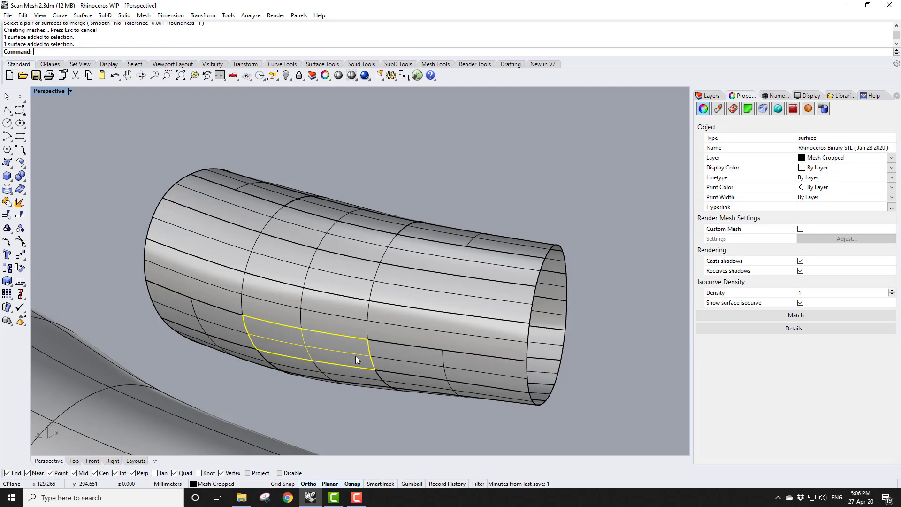
right_click(379, 400)
left_click(383, 356)
left_click(350, 357)
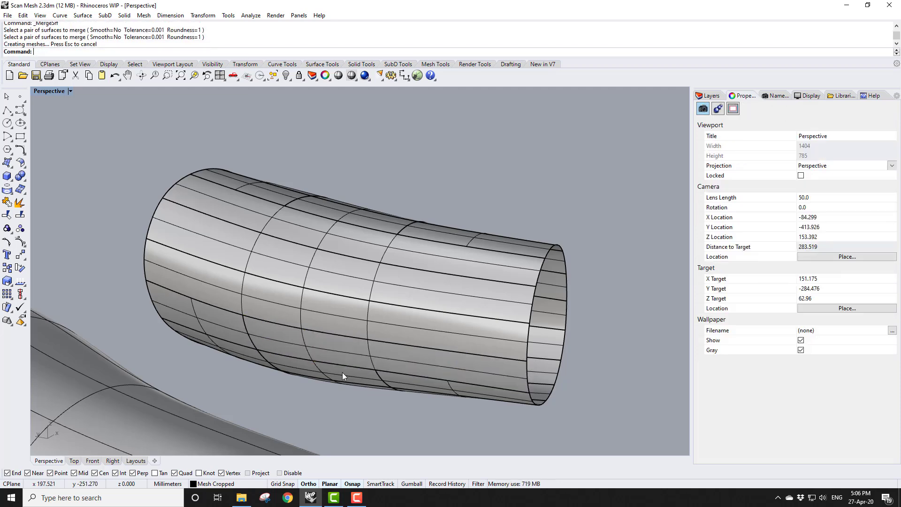
right_click(336, 404)
left_click(267, 332)
left_click(234, 323)
right_click(286, 408)
left_click(412, 359)
left_click(416, 339)
right_click(390, 412)
left_click(429, 307)
left_click(430, 310)
right_click(427, 349)
left_click(446, 283)
left_click(462, 270)
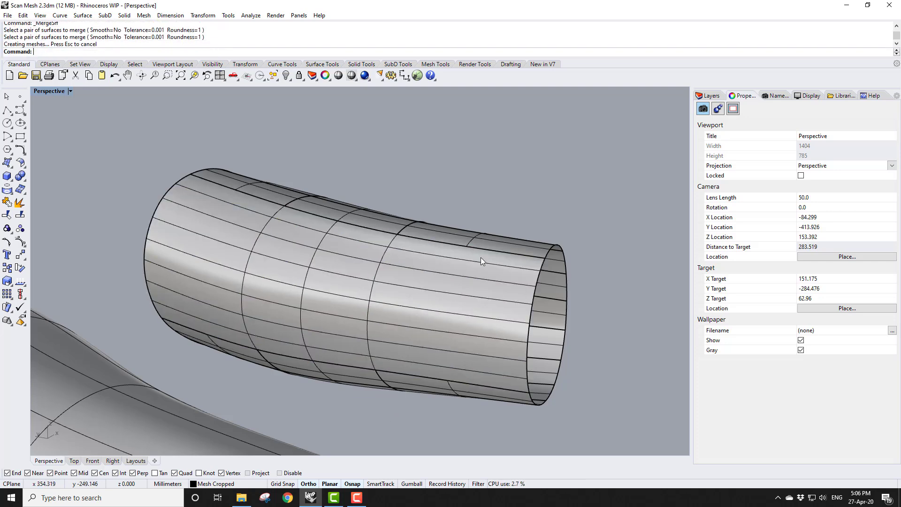
left_click(459, 295)
right_click_drag(472, 290, 506, 227)
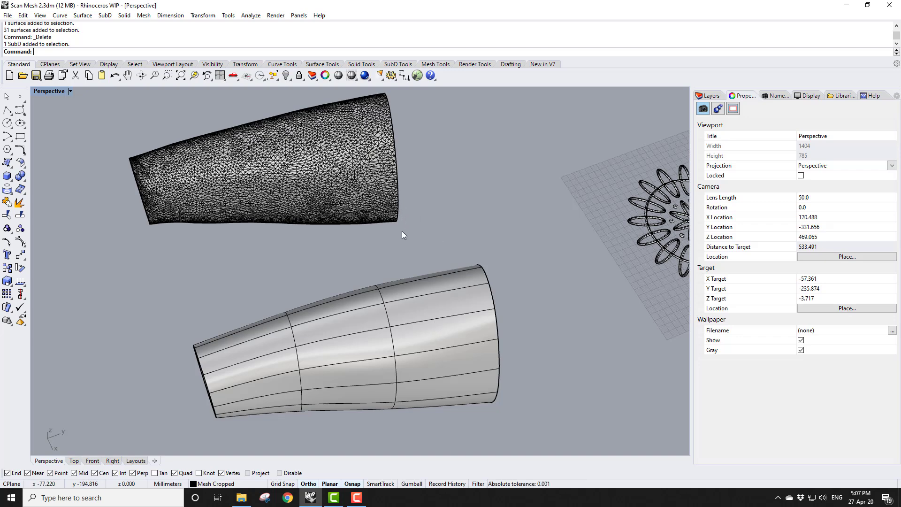
Extract the wireframe curves of the tapered surface converted from SubD
right_click_drag(400, 224, 488, 366)
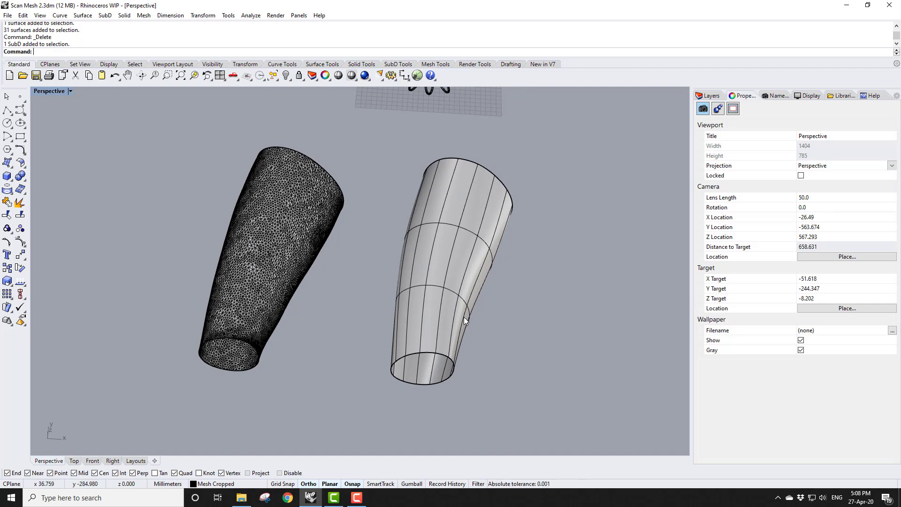
left_click(60, 15)
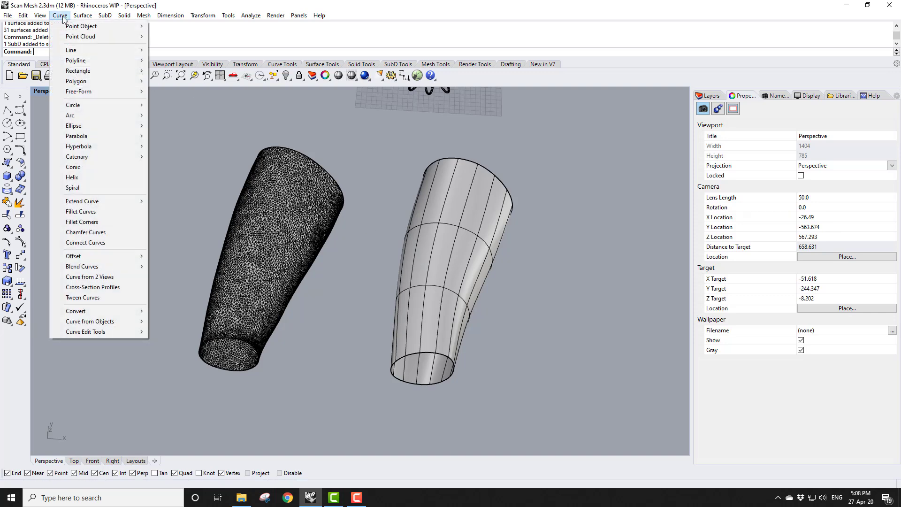
mouse_move(78, 323)
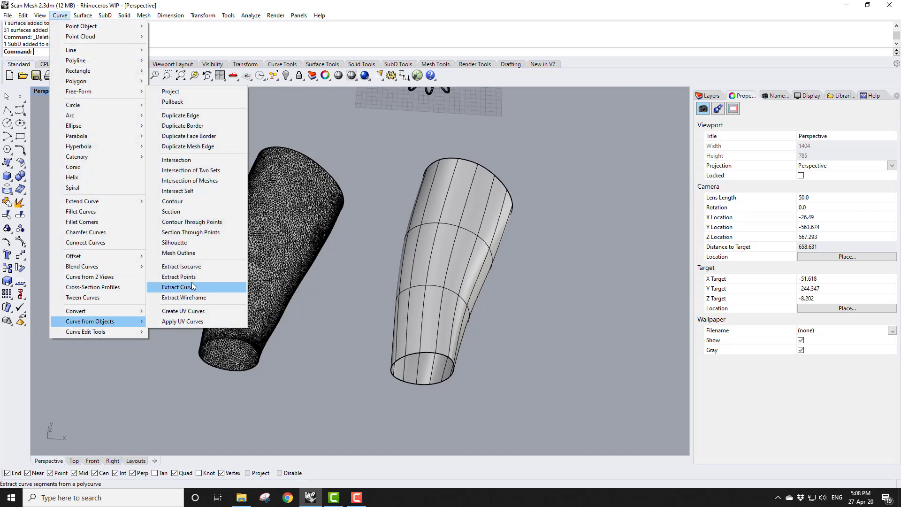
left_click(195, 297)
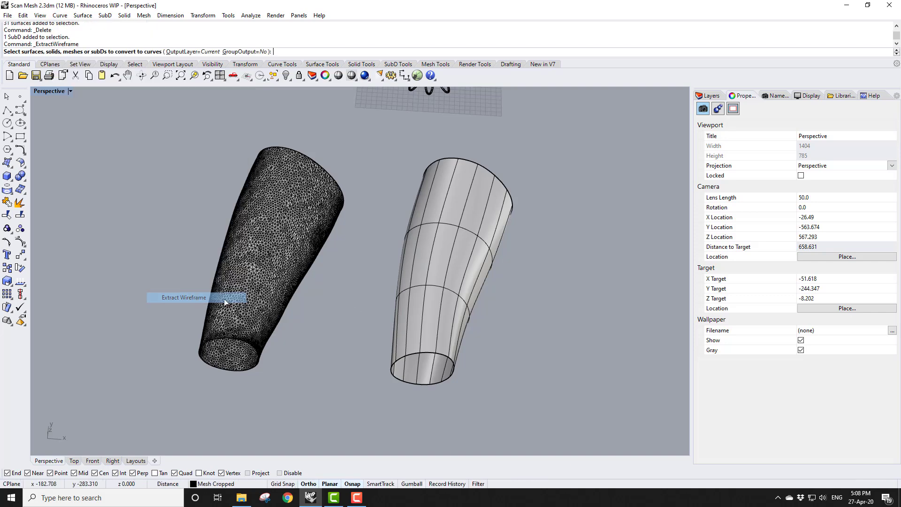
left_click(433, 289)
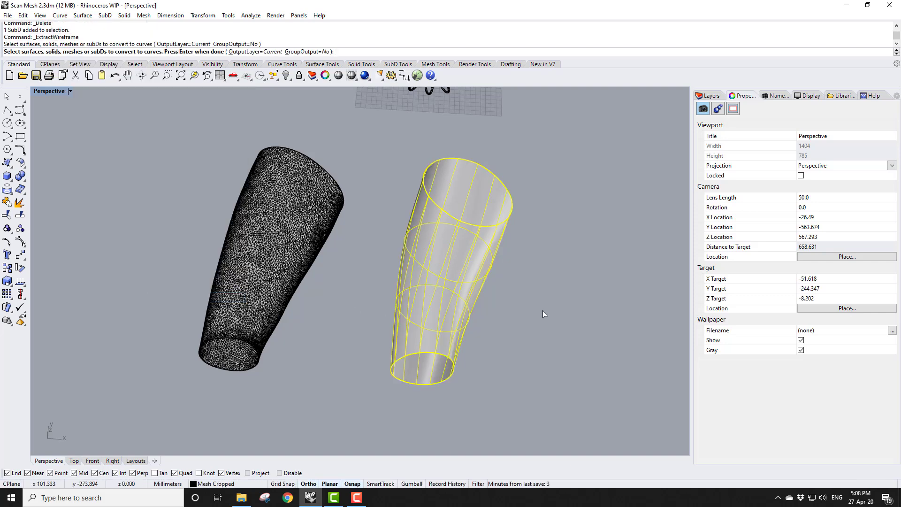
key("Return")
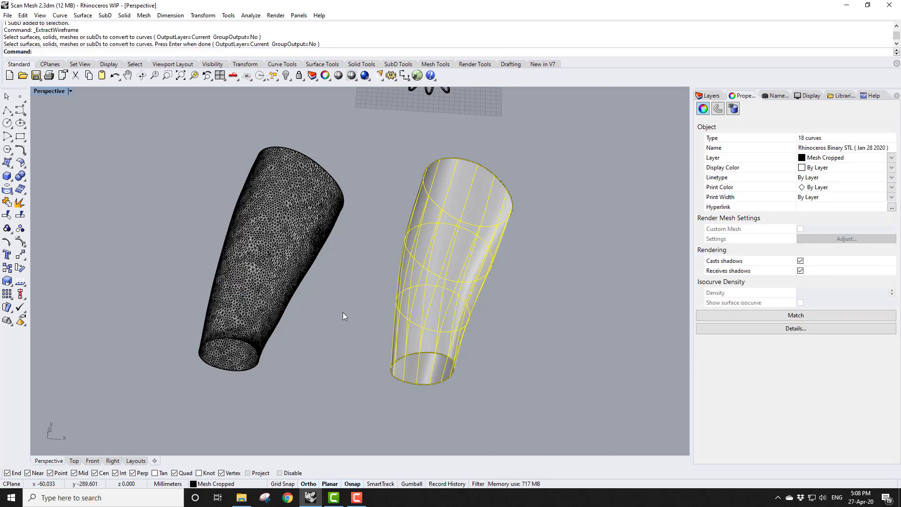
Move the extracted wireframe curves sideways away from the surface
scroll(344, 312, "down", 3)
scroll(528, 391, "up", 2)
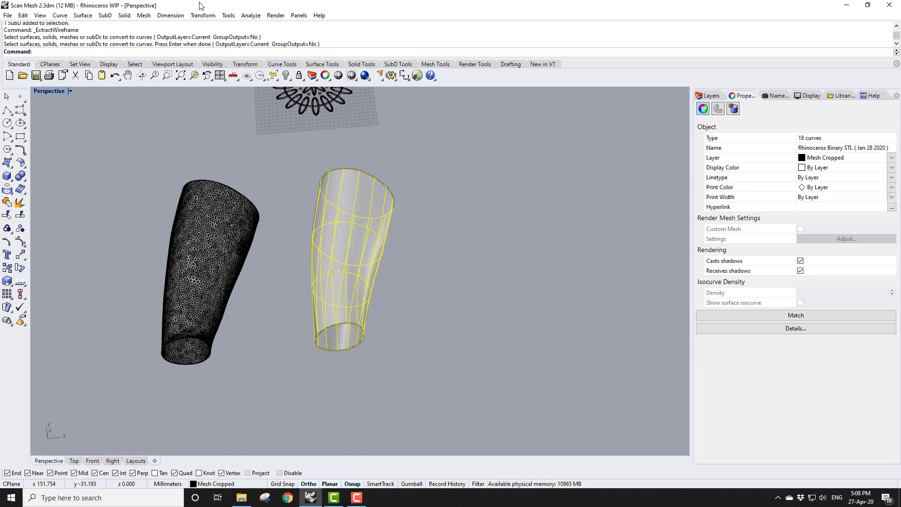
left_click(203, 15)
left_click(210, 26)
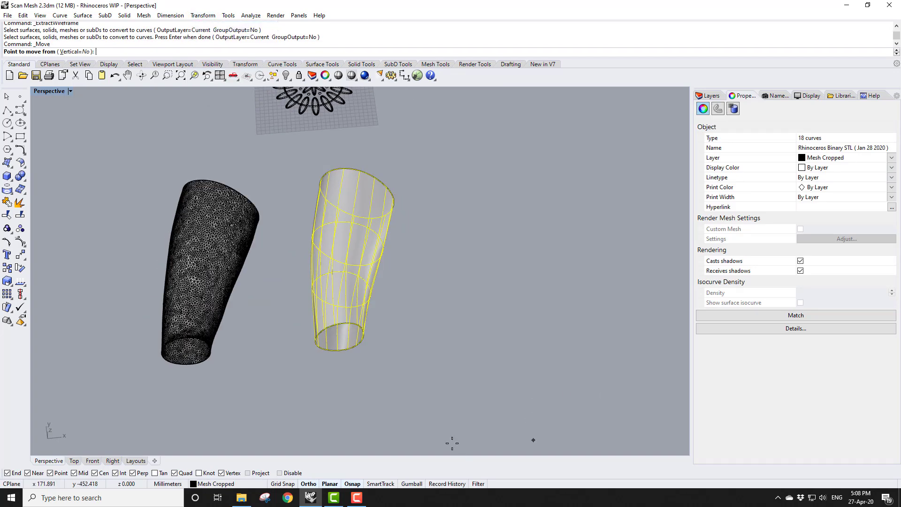
left_click(376, 381)
left_click(522, 380)
Build a Curve Network surface from the extracted curves with edge tolerance 0.1 and loose edge matching
left_click(599, 392)
right_click_drag(599, 393, 585, 370)
scroll(567, 210, "up", 2)
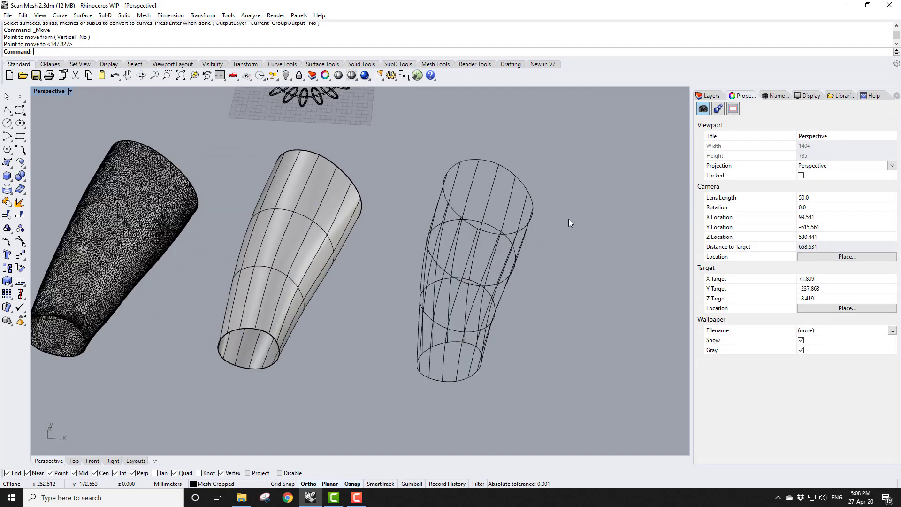
left_click(83, 15)
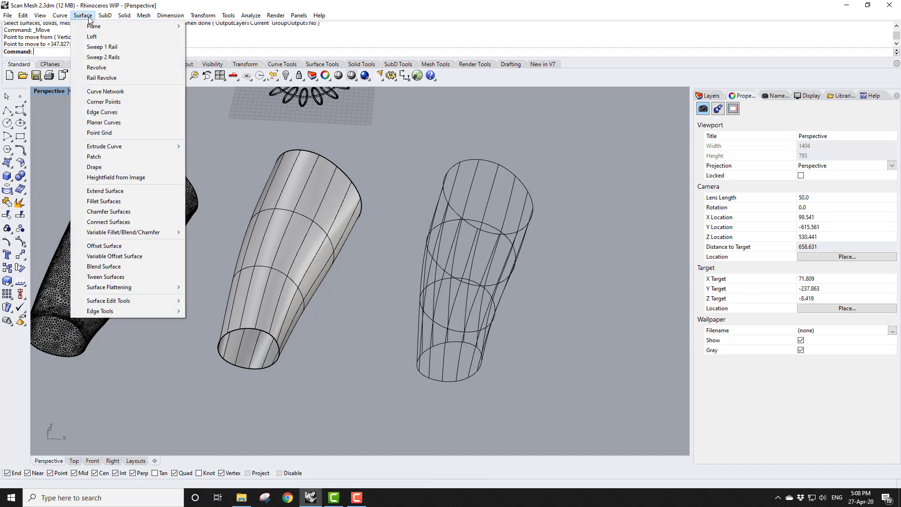
left_click(109, 92)
left_click_drag(399, 121, 638, 441)
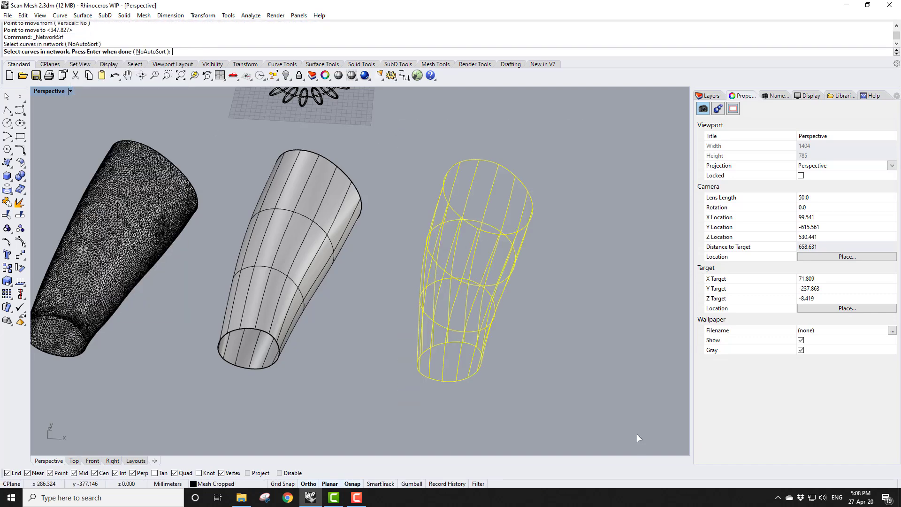
key("Return")
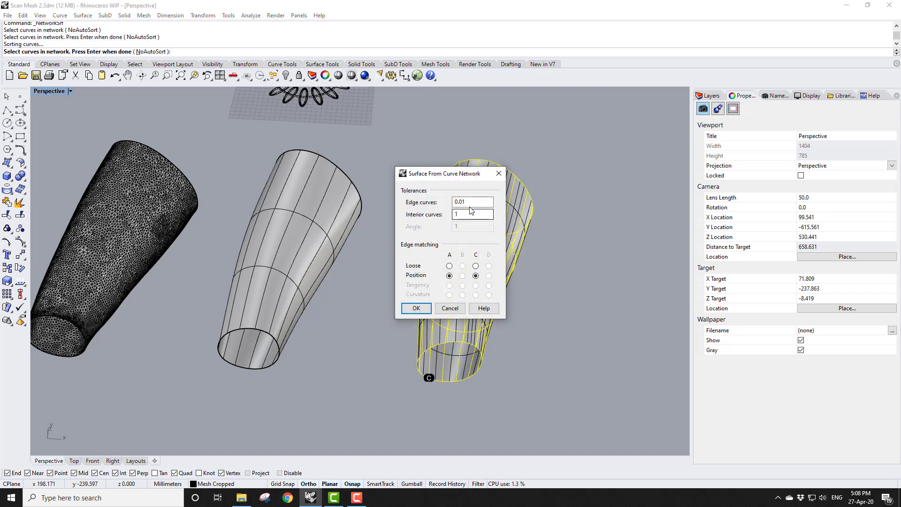
left_click(462, 202)
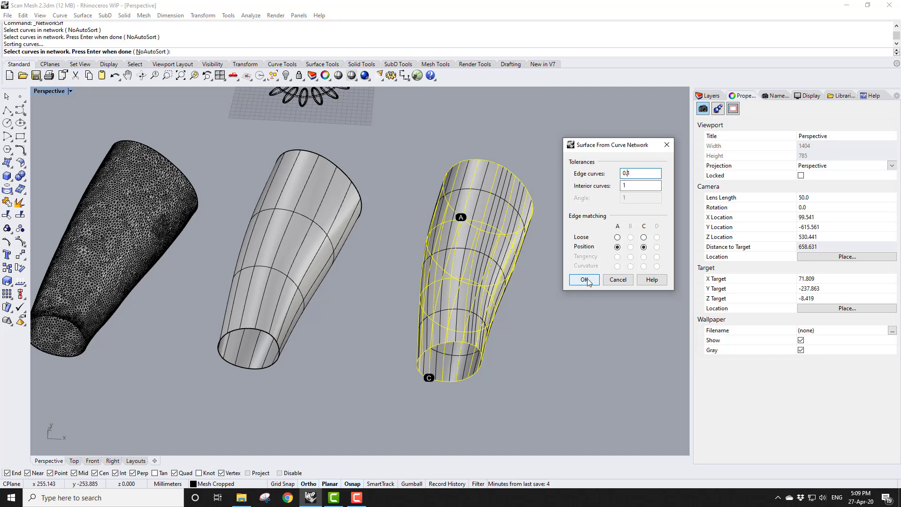
left_click(617, 236)
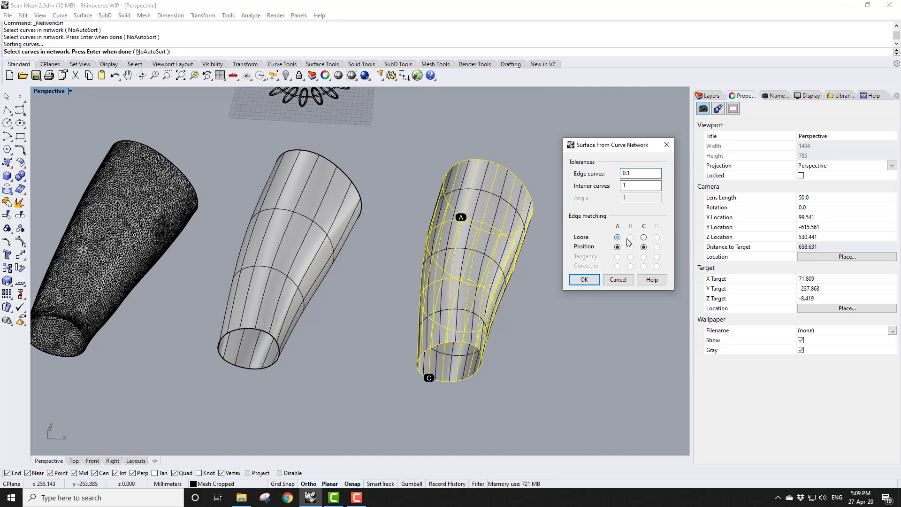
left_click(643, 238)
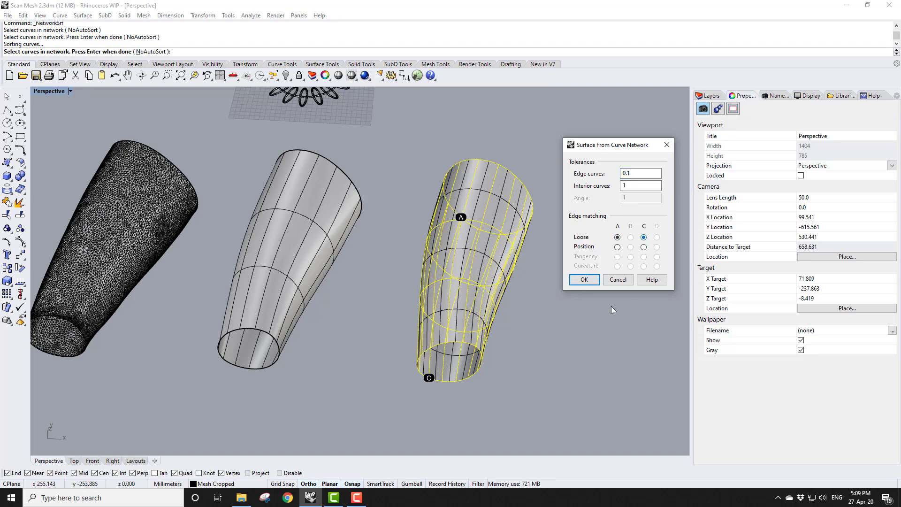
left_click(589, 282)
Select the new network surface to inspect its isocurve layout
right_click_drag(576, 289, 486, 352)
scroll(511, 321, "down", 4)
scroll(555, 269, "up", 8)
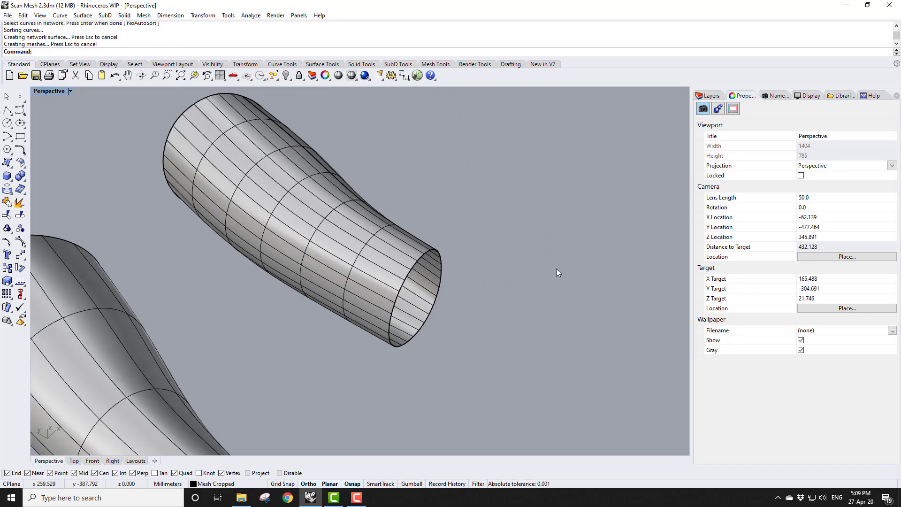
left_click(338, 278)
scroll(491, 307, "down", 2)
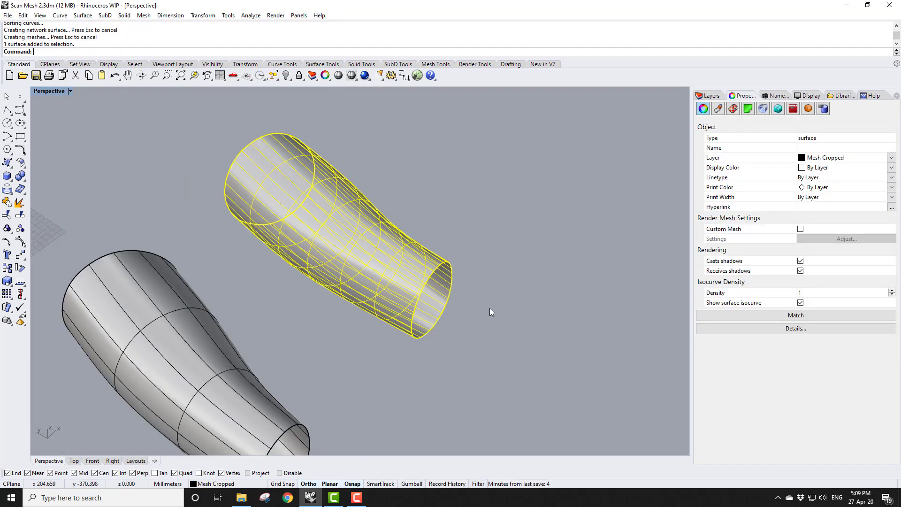
left_click(529, 227)
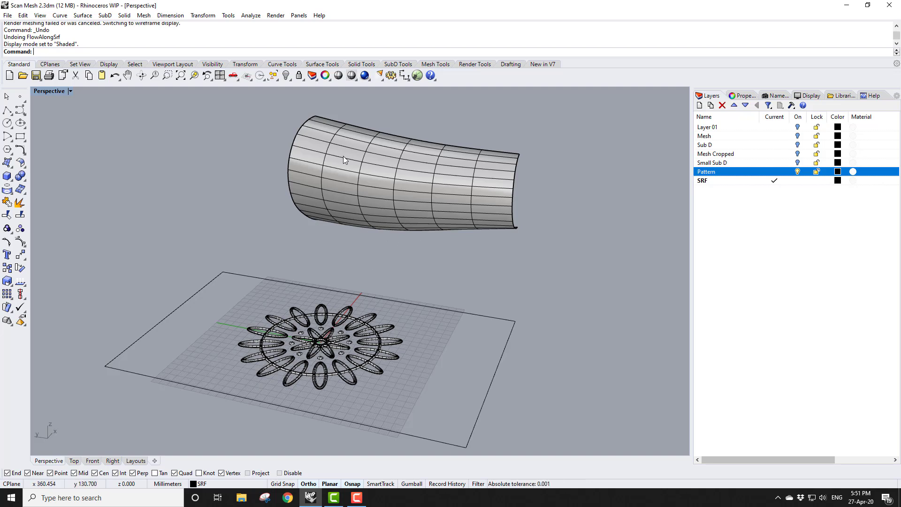
Flow the pattern curves onto the network surface, using a base plane rectangle snapped to the flat surface's corners and matching the target corner
left_click(202, 15)
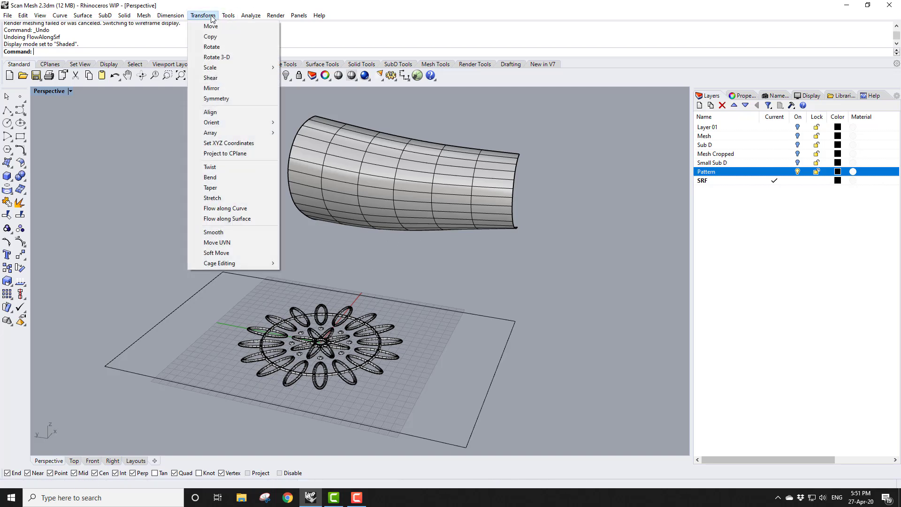
left_click(221, 219)
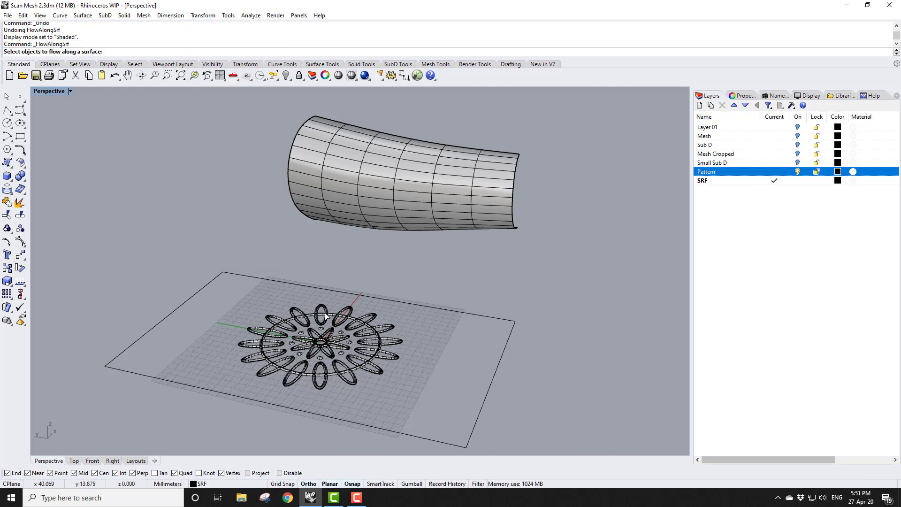
left_click(327, 324)
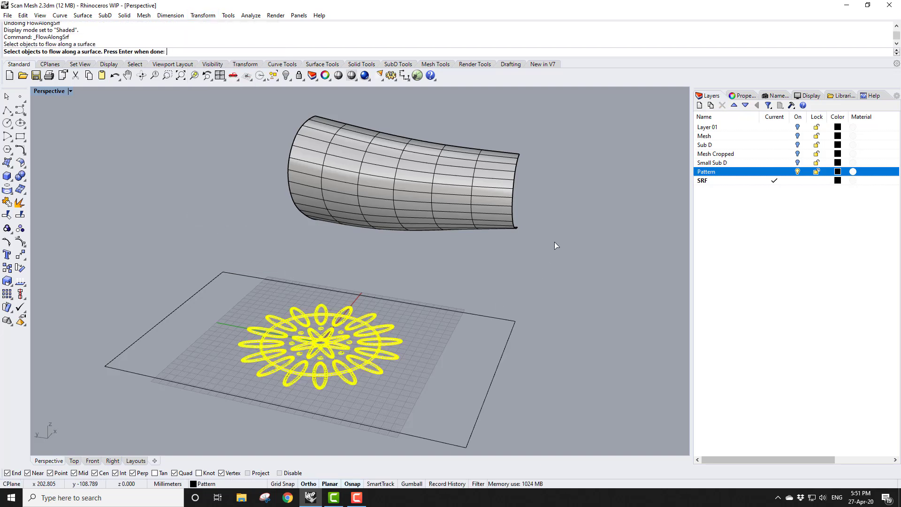
key("Return")
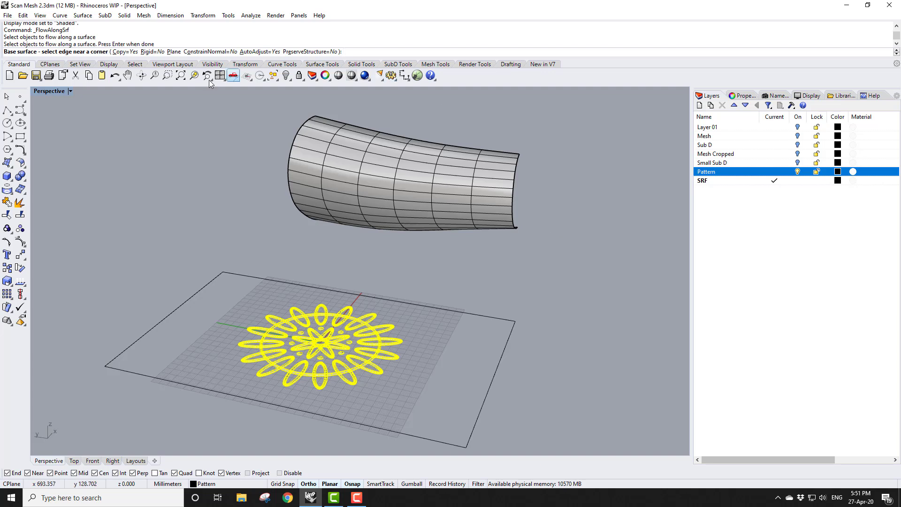
left_click(174, 52)
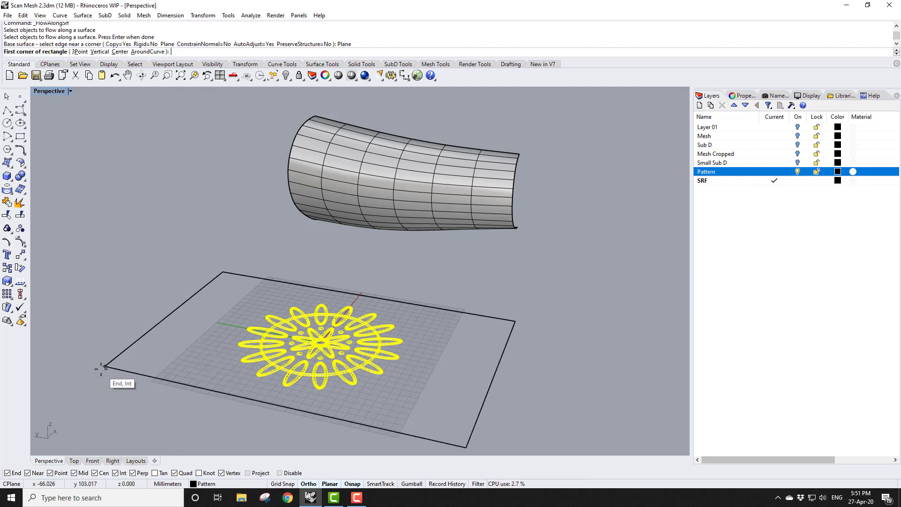
left_click(105, 366)
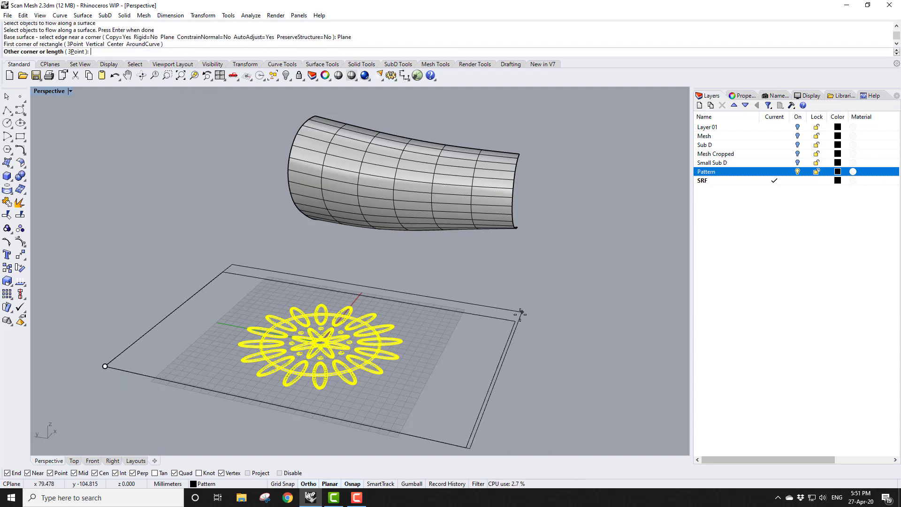
left_click(519, 315)
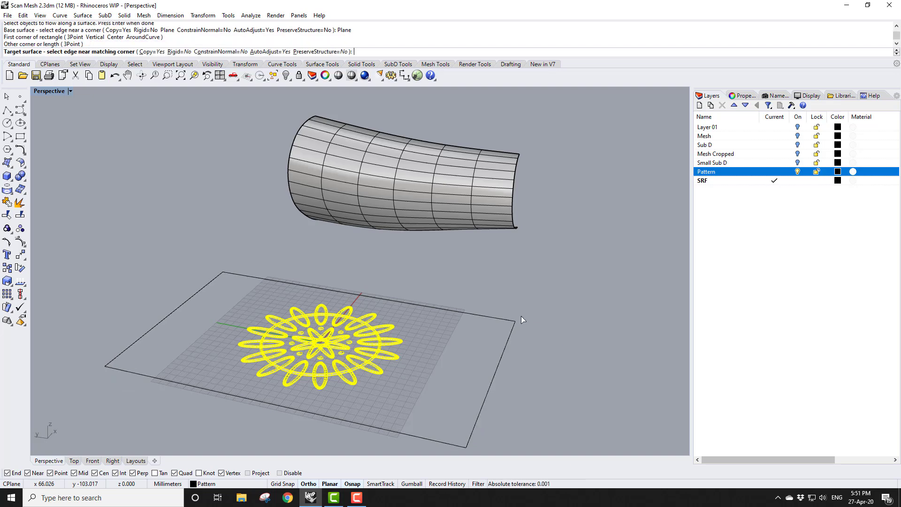
left_click(516, 160)
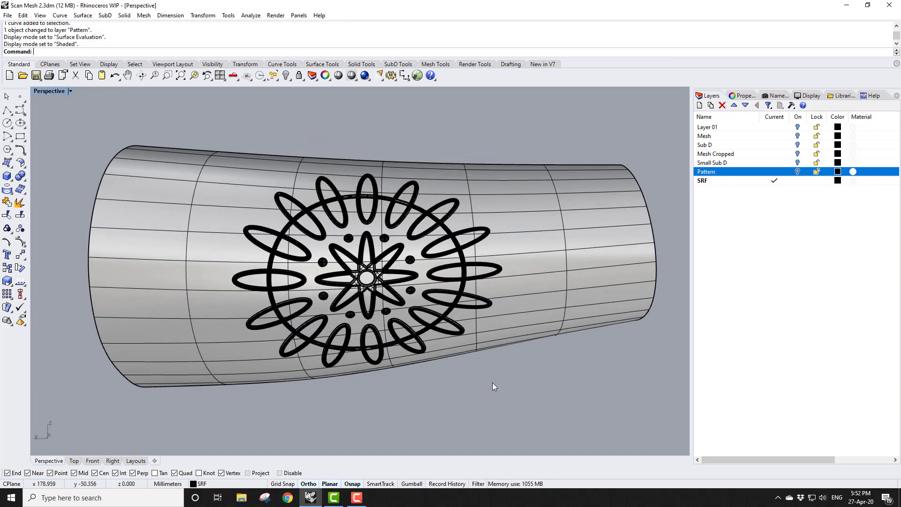
Switch the perspective viewport to Surface Evaluation display mode to inspect the flowed pattern
left_click(70, 91)
left_click(71, 228)
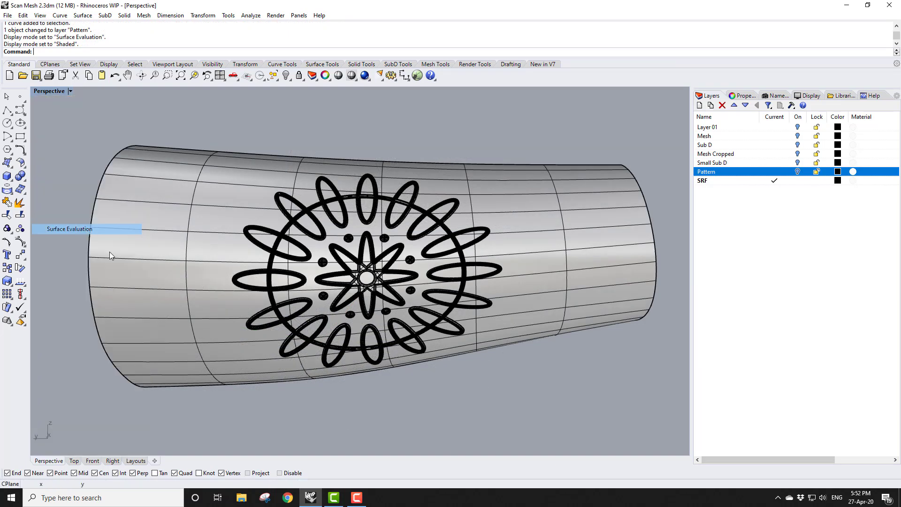
mouse_move(383, 364)
right_mouse_down()
mouse_move(364, 368)
mouse_move(328, 345)
mouse_move(318, 374)
mouse_move(362, 378)
mouse_move(389, 362)
right_mouse_up()
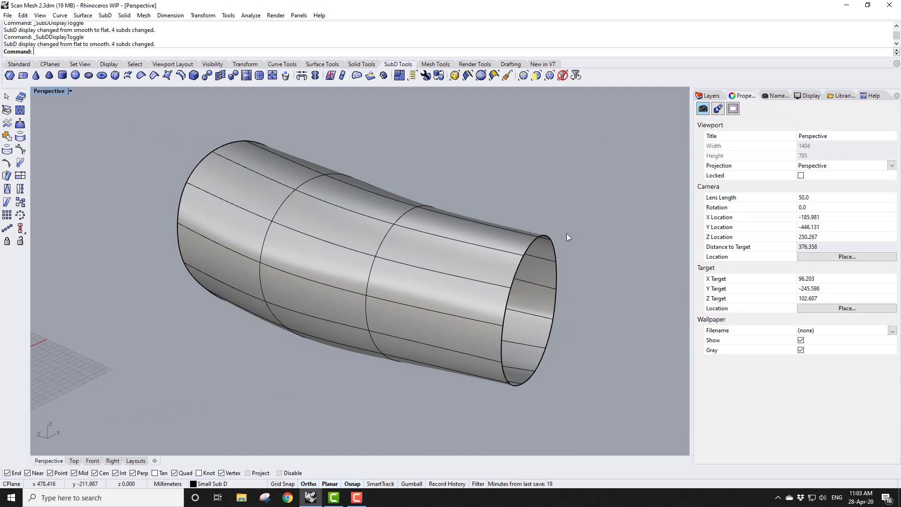
Select face loops along one side of the SubD tube and delete them to open it into a shell
right_click_drag(566, 235, 493, 228)
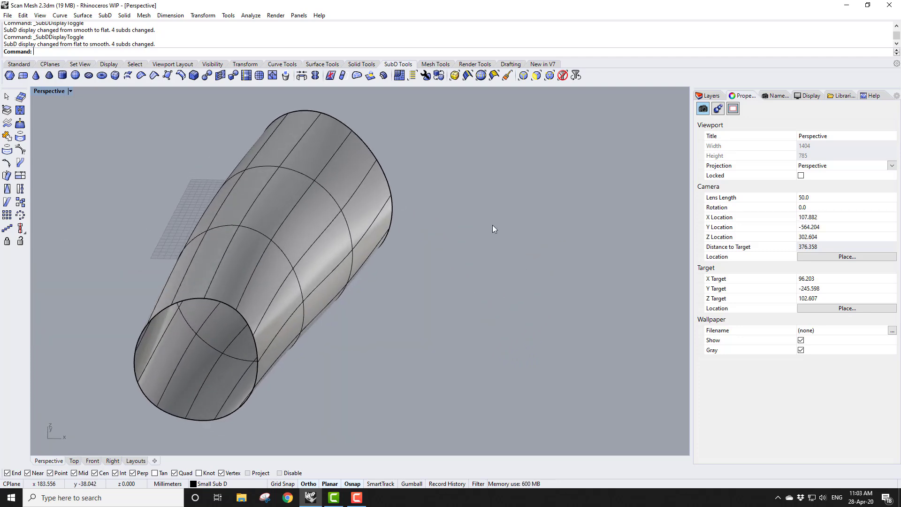
left_click(493, 75)
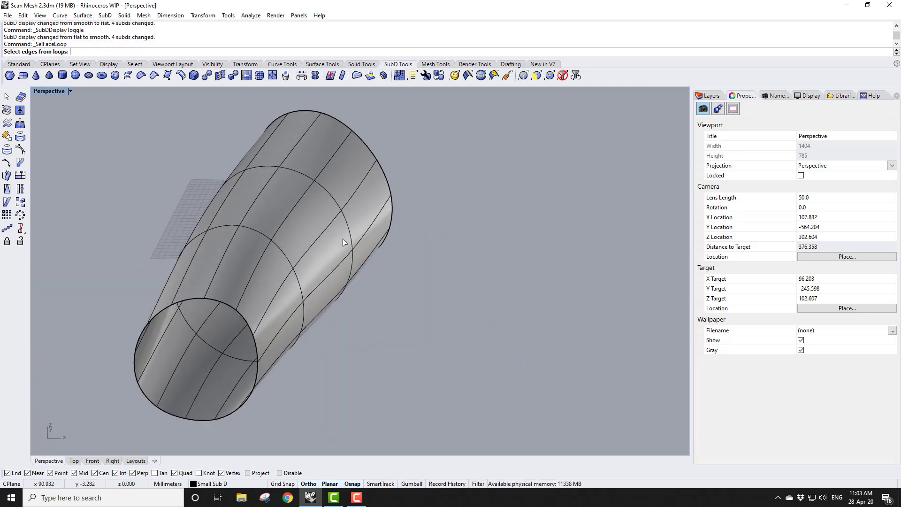
left_click(264, 234)
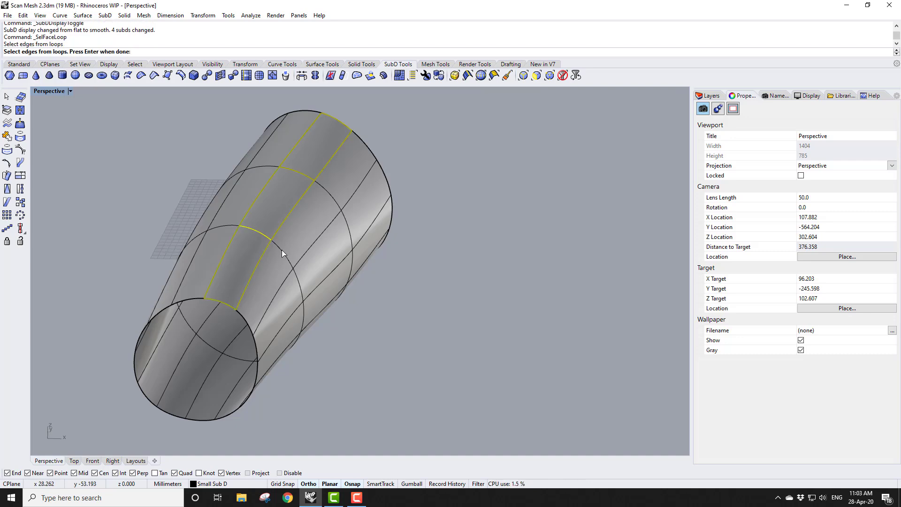
left_click(281, 251)
left_click(305, 292)
right_click_drag(305, 292, 289, 247)
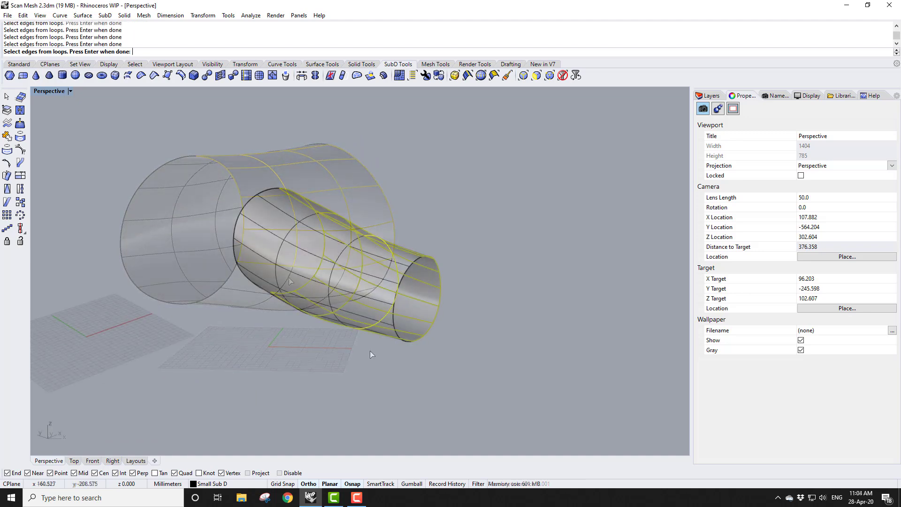
key("Return")
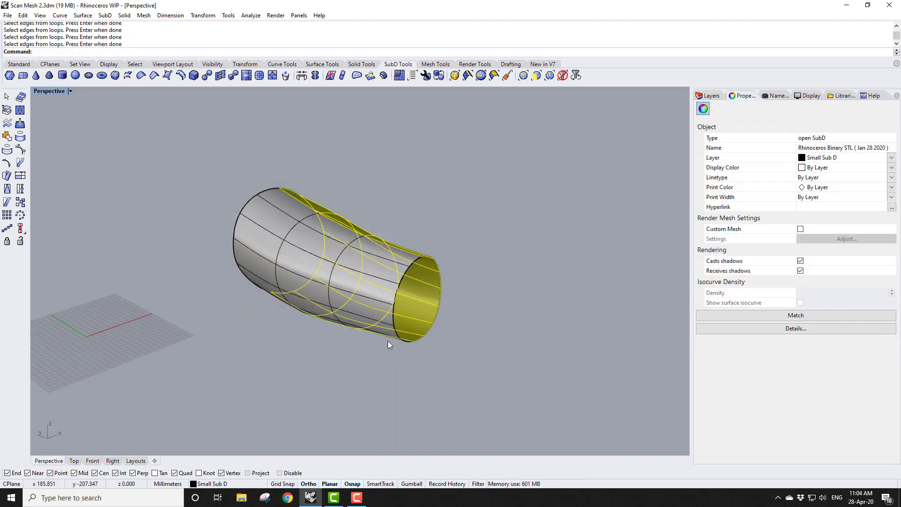
key("Delete")
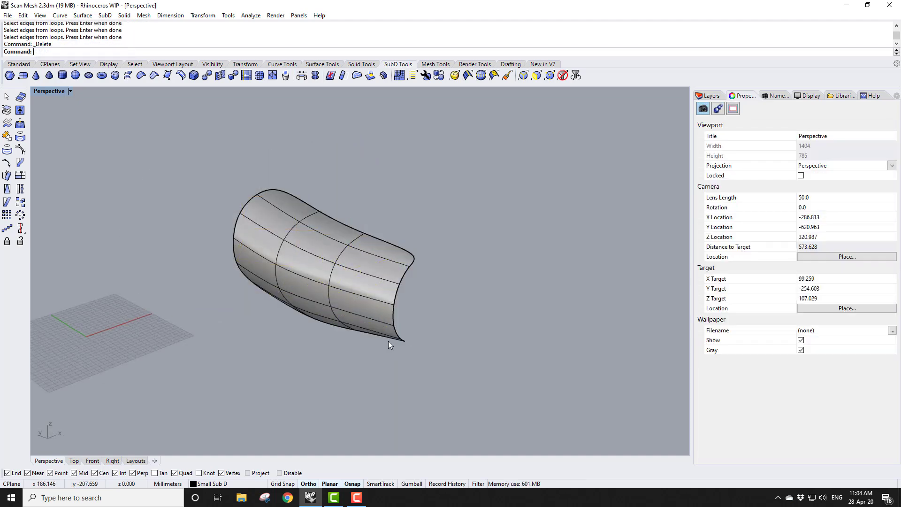
Offset the open SubD as a solid with distance 4, flipping all offset directions
scroll(255, 280, "up", 5)
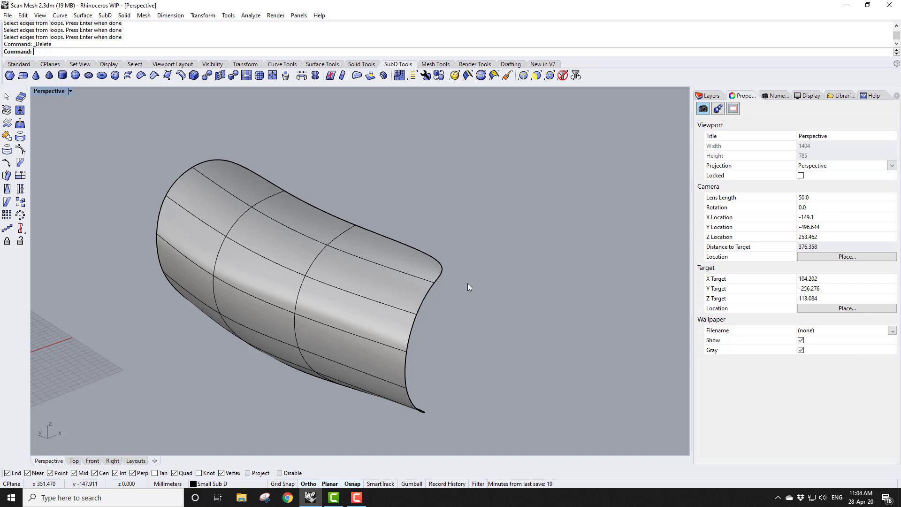
scroll(497, 250, "down", 3)
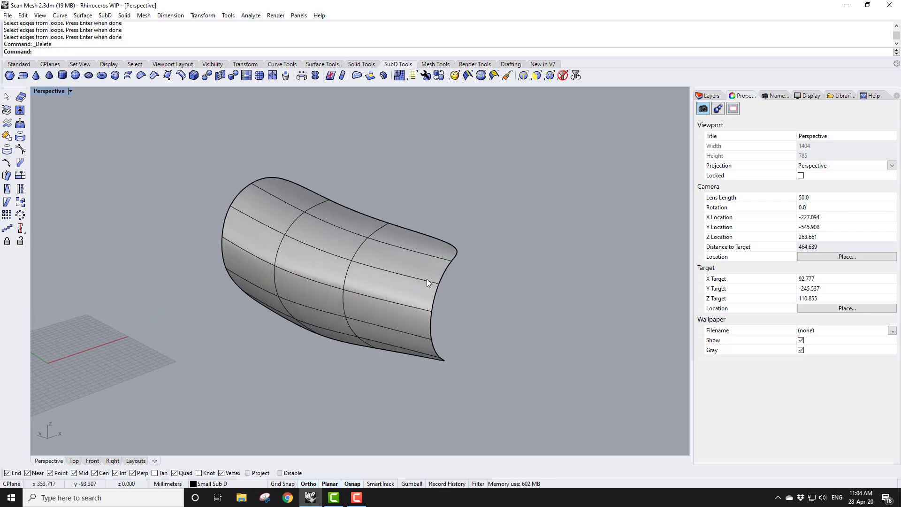
scroll(427, 278, "up", 3)
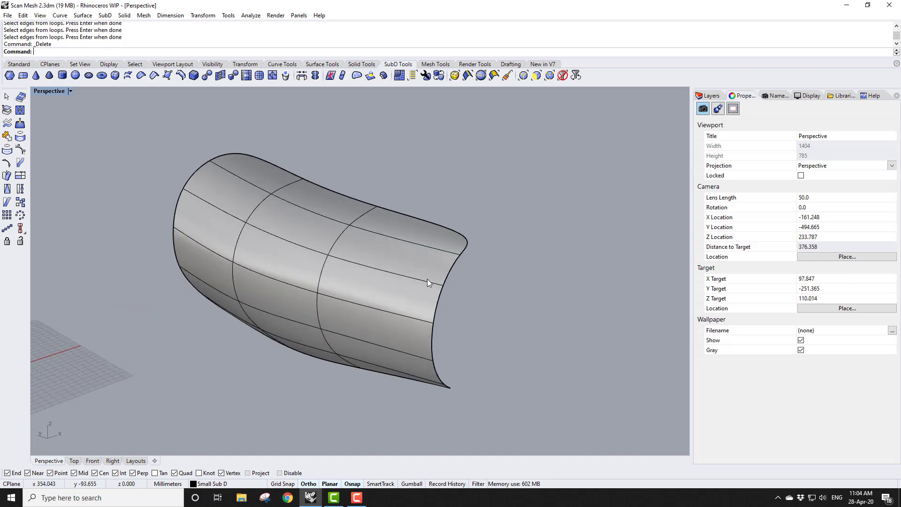
left_click(382, 76)
left_click(446, 261)
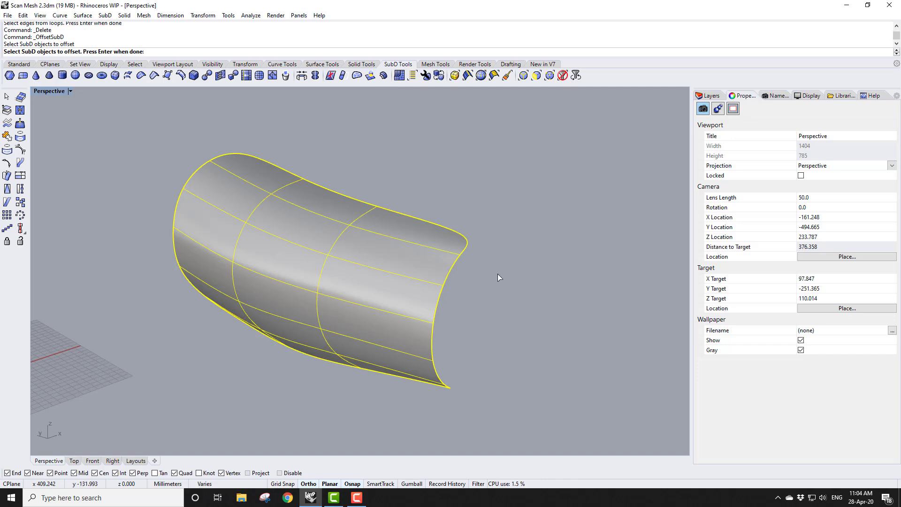
key("Return")
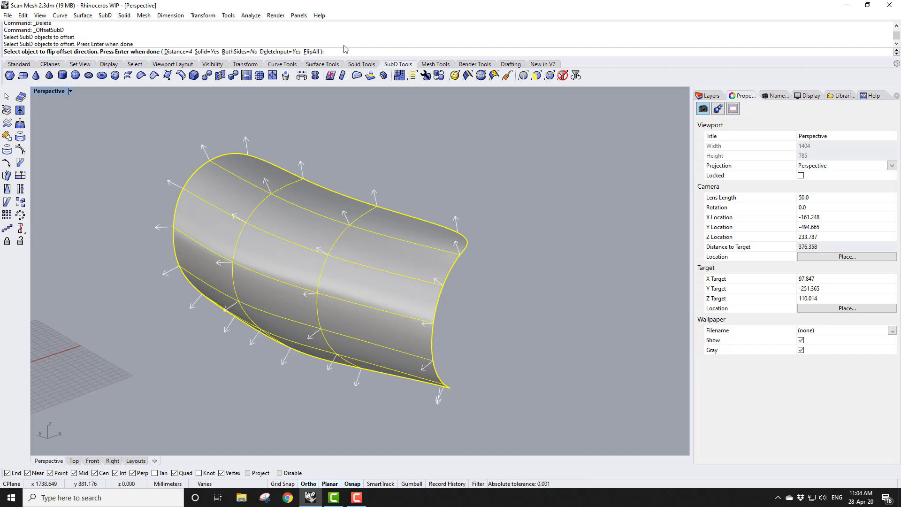
left_click(313, 52)
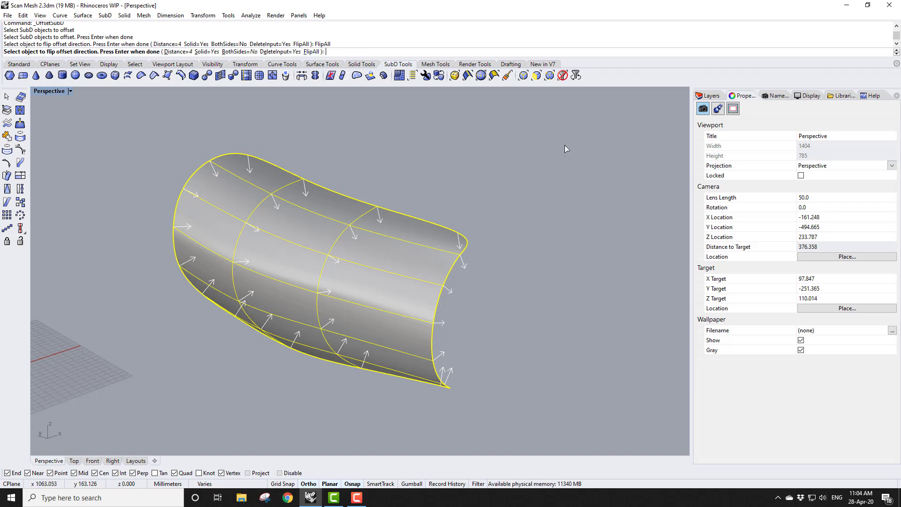
key("Return")
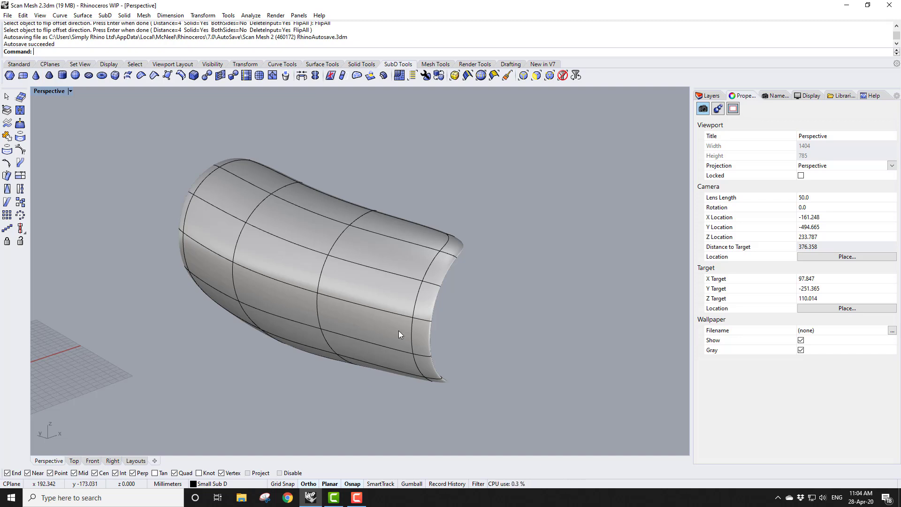
Toggle the thickened SubD between smooth and flat box display
left_click(439, 77)
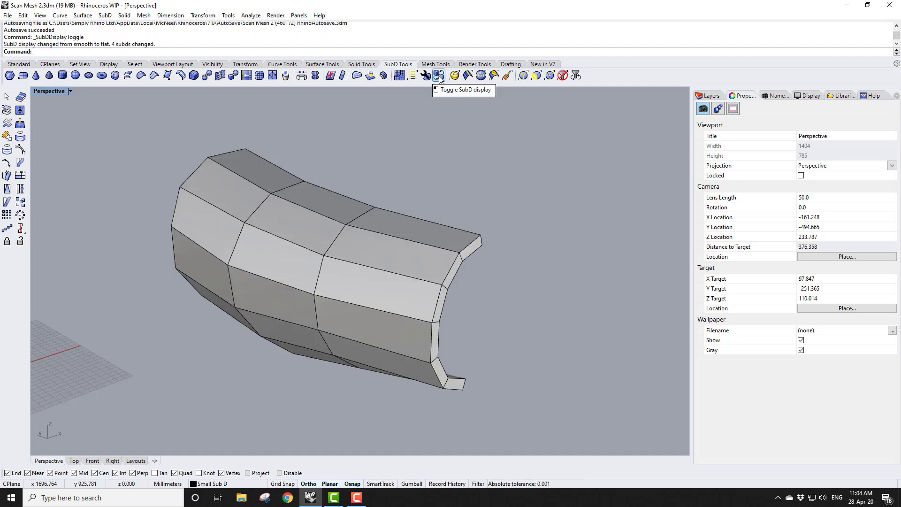
left_click(439, 76)
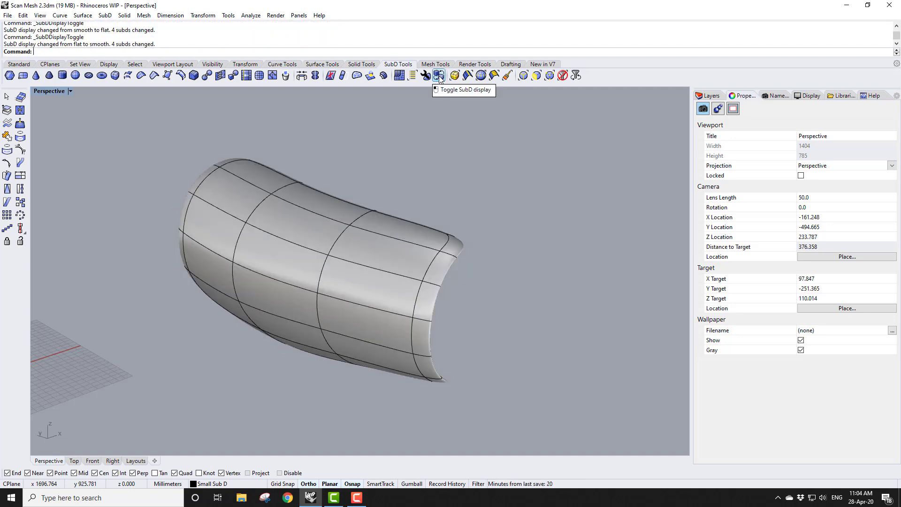
key("Tab")
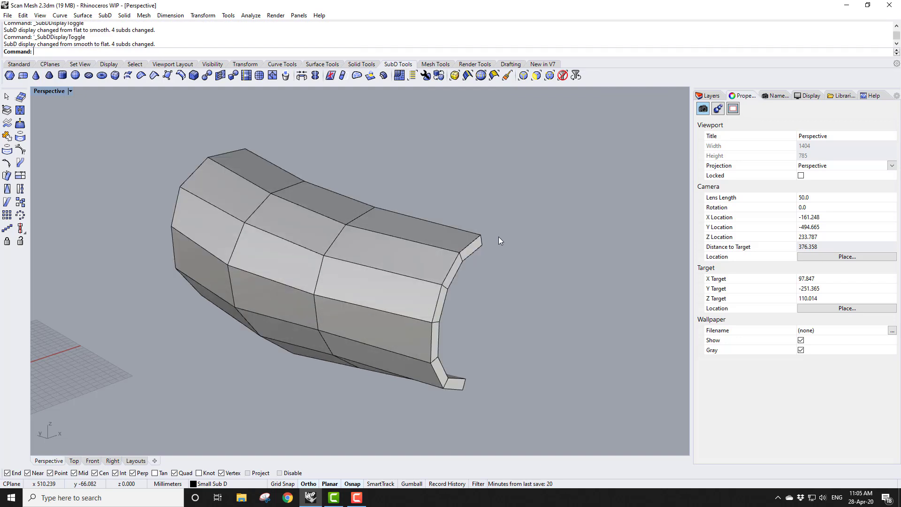
right_click_drag(498, 236, 471, 239)
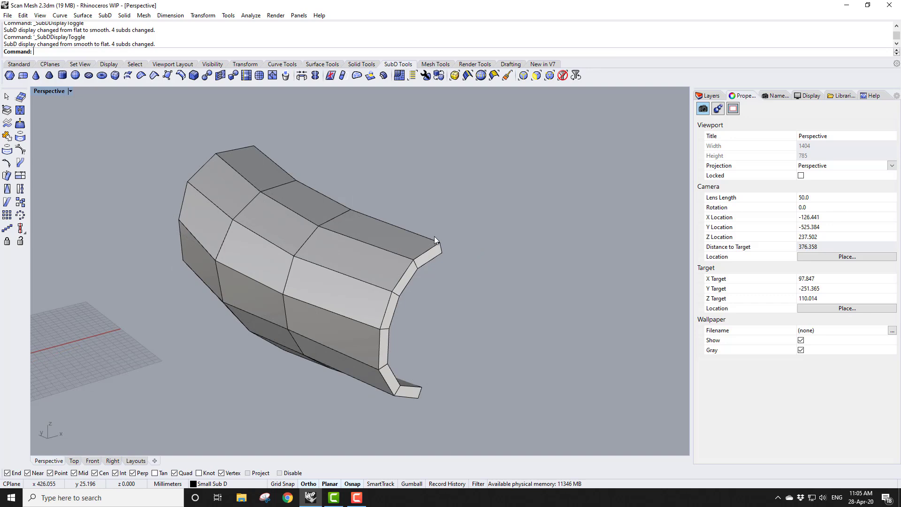
Select the edge loops around the thickened SubD's rim and crease them, then return to smooth display
double_click(428, 254, "ctrl+shift")
double_click(430, 259, "ctrl+shift")
right_click_drag(460, 263, 375, 288)
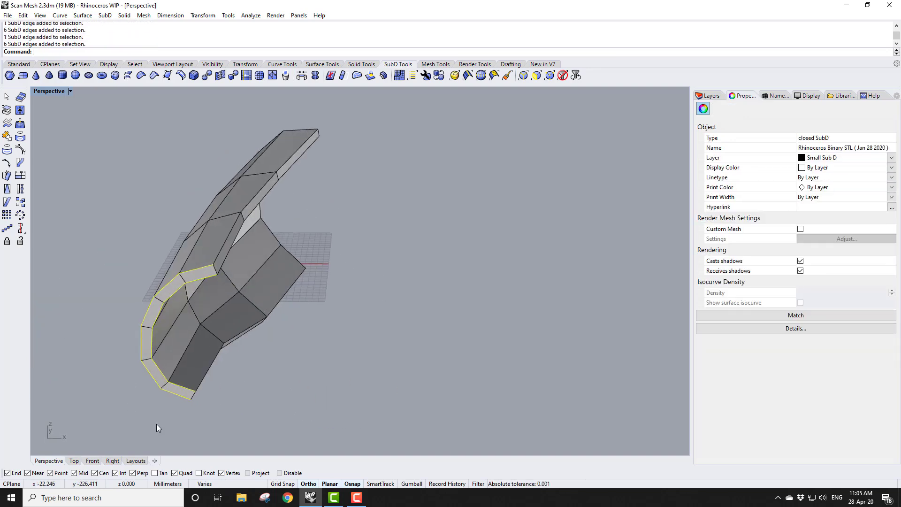
scroll(161, 404, "up", 3)
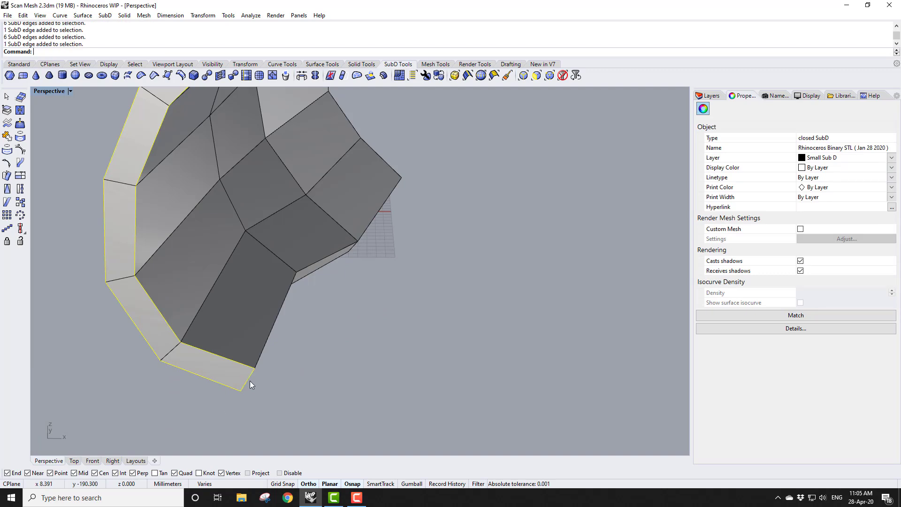
left_click(250, 381, "ctrl+shift")
scroll(272, 397, "down", 4)
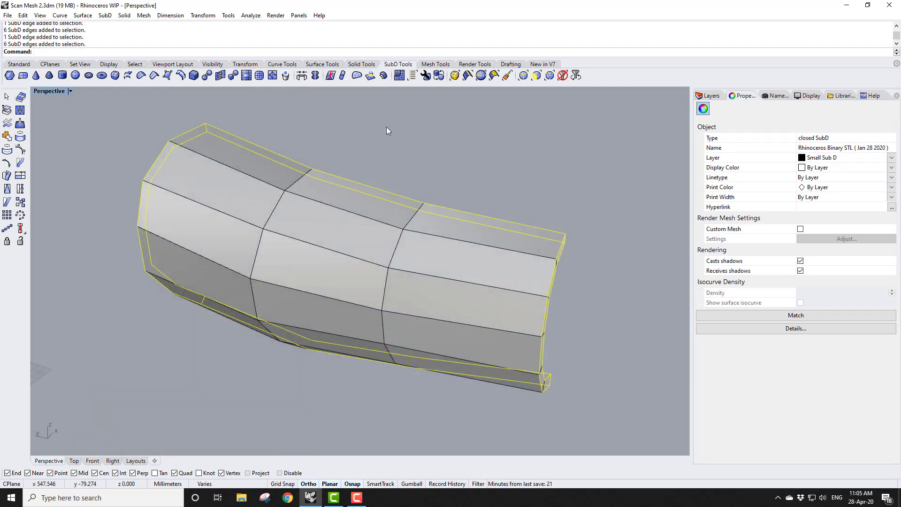
left_click(155, 76)
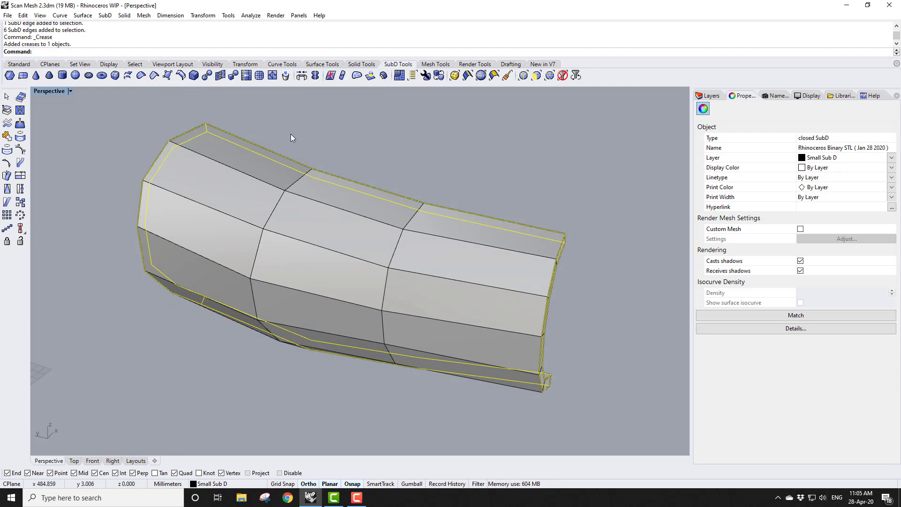
key("Tab")
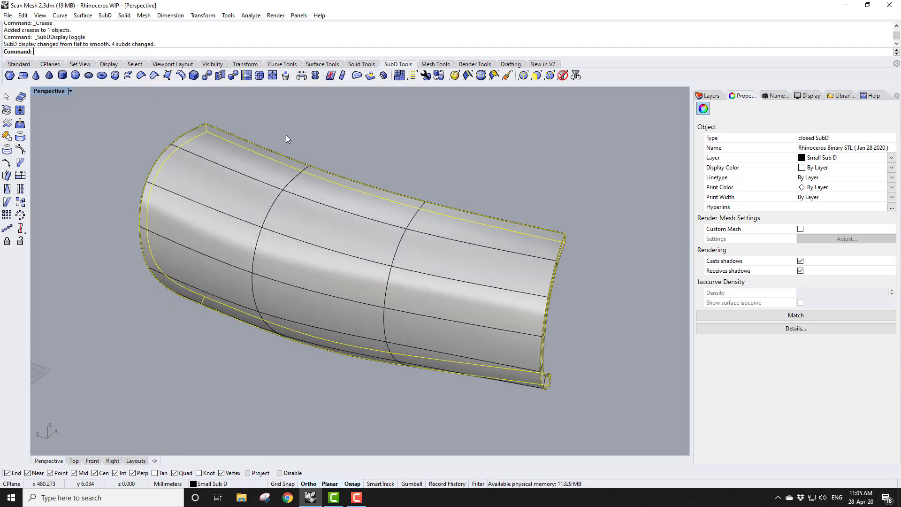
key("Escape")
right_click_drag(460, 217, 436, 209)
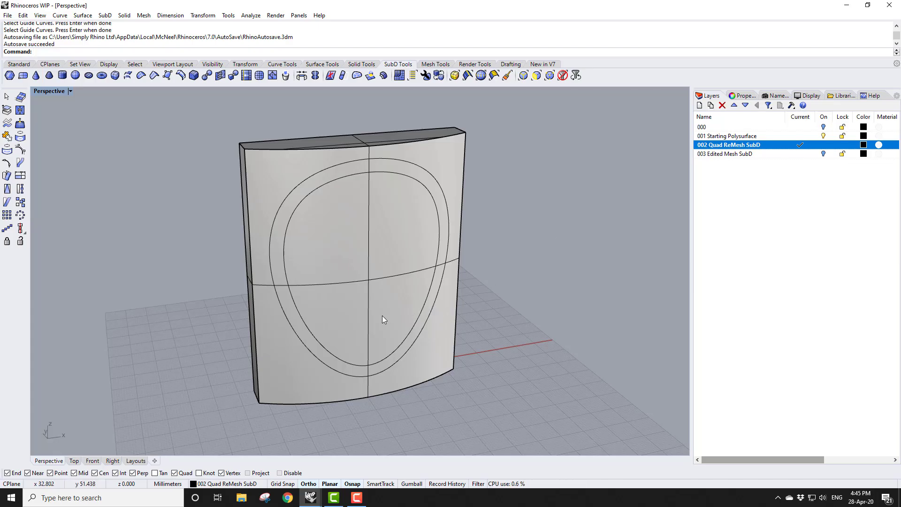
Start QuadRemesh on the curved polysurface with Preview, Hide Input Objects and Convert to SubD enabled
mouse_move(361, 316)
right_mouse_down()
mouse_move(491, 303)
mouse_move(525, 281)
mouse_move(455, 309)
mouse_move(373, 306)
right_mouse_up()
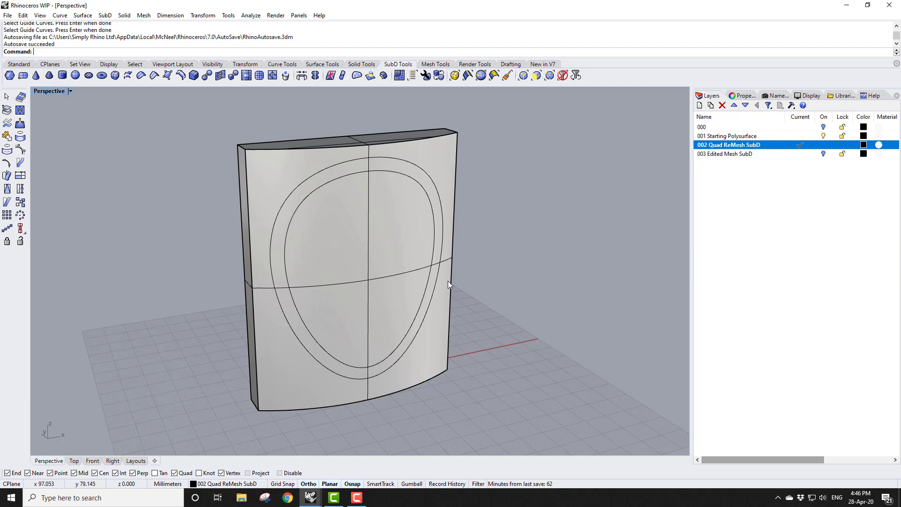
right_click_drag(414, 277, 349, 275, "shift")
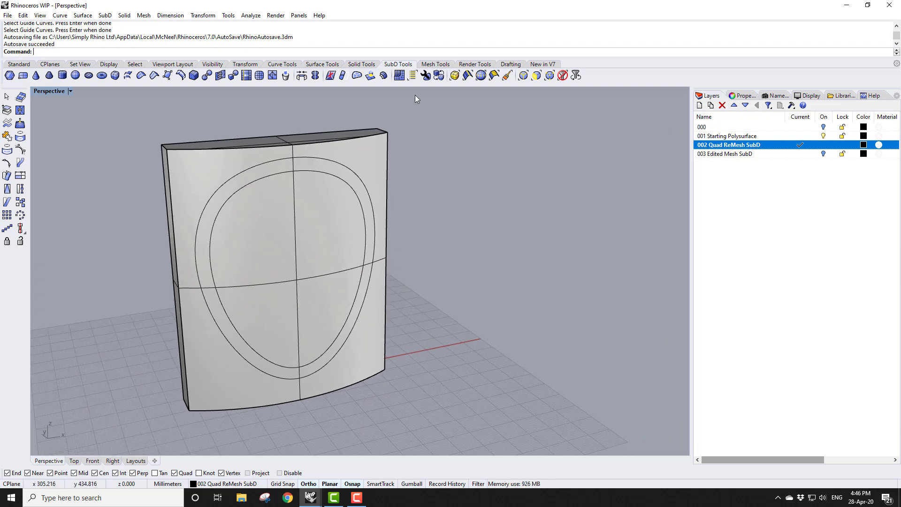
left_click(361, 153)
left_click(399, 75)
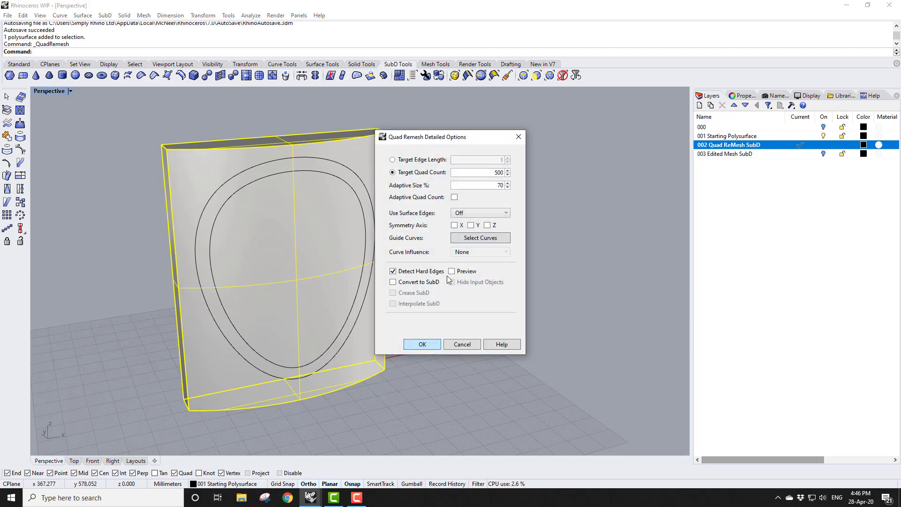
left_click_drag(432, 139, 524, 140)
left_click(543, 272)
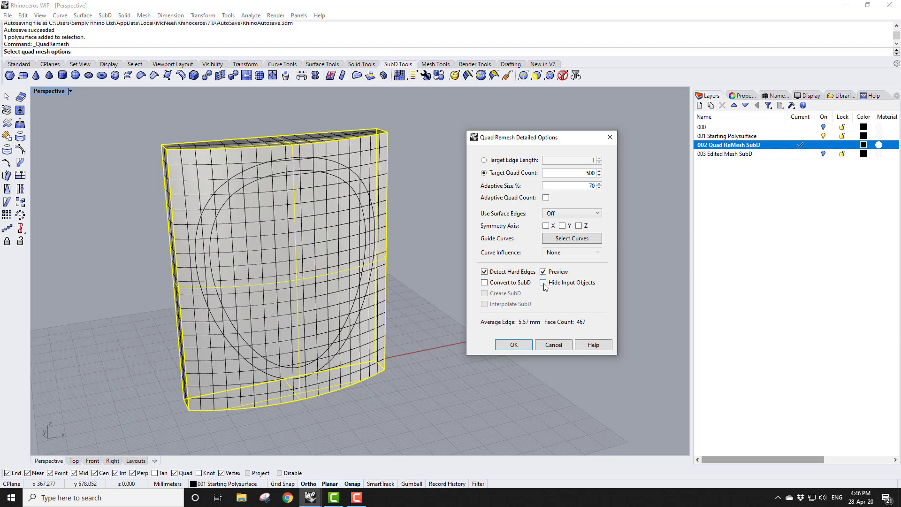
left_click(543, 283)
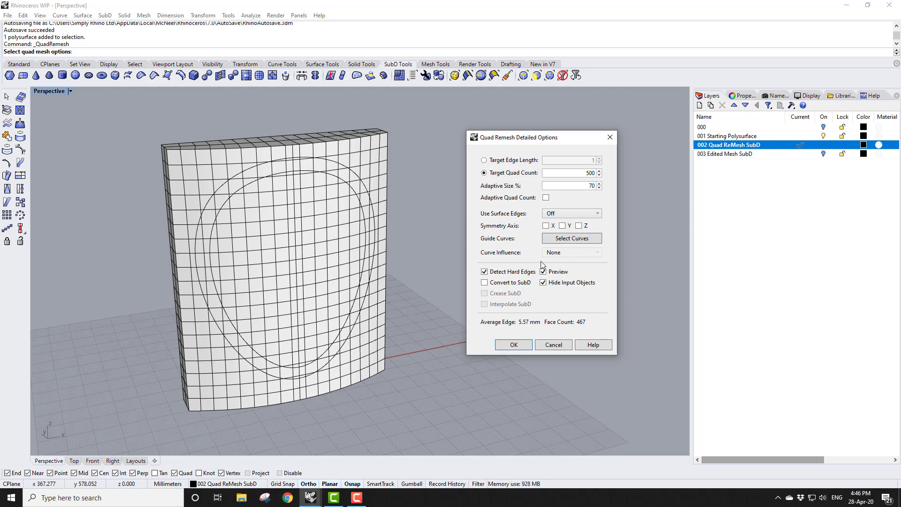
left_click(485, 283)
Pick the two oval curves as guide curves and set Curve Influence to Create Edge Loop
left_click(583, 239)
left_click(368, 197)
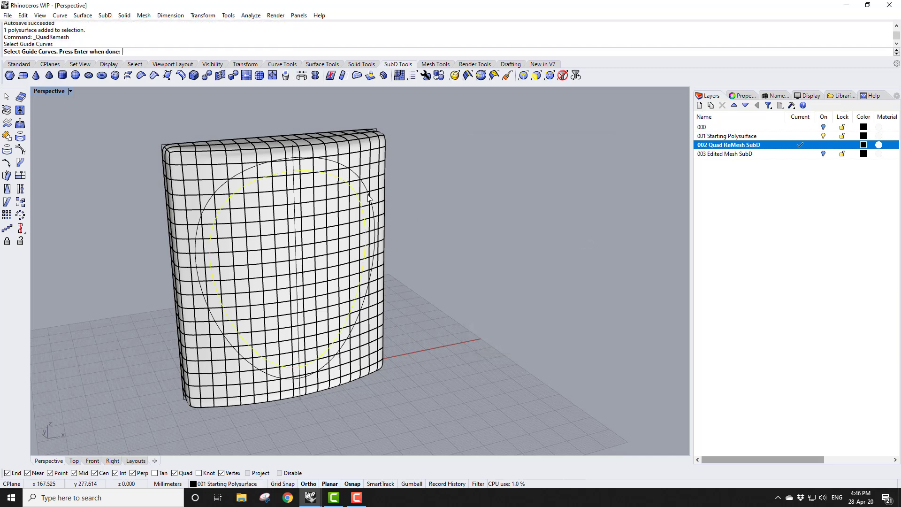
left_click(370, 197)
key("Return")
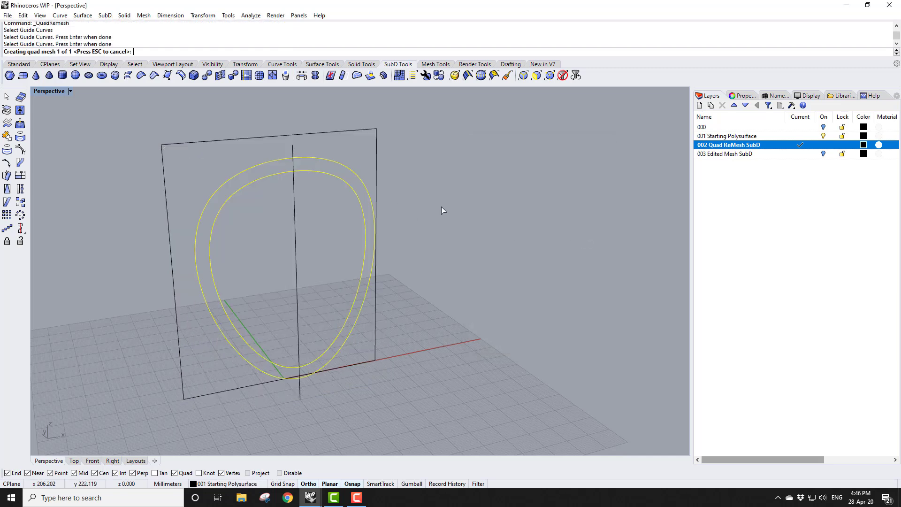
left_click(555, 253)
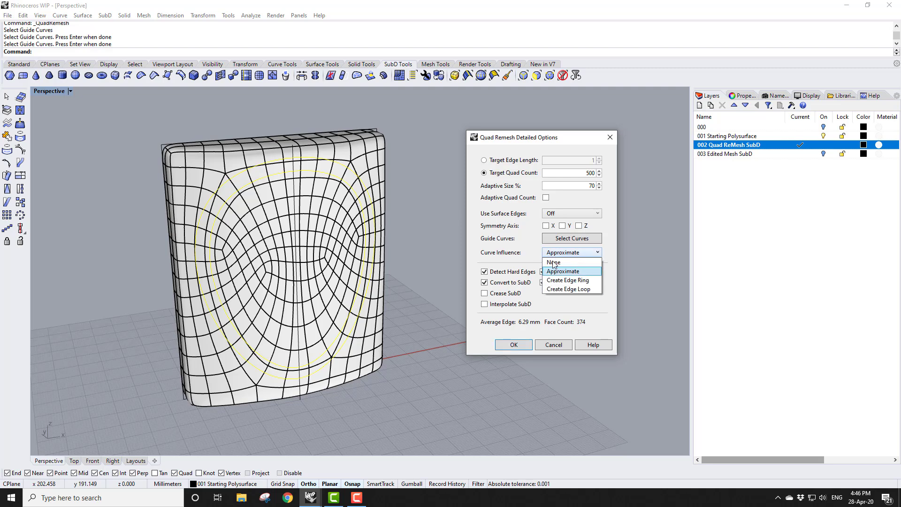
left_click(554, 289)
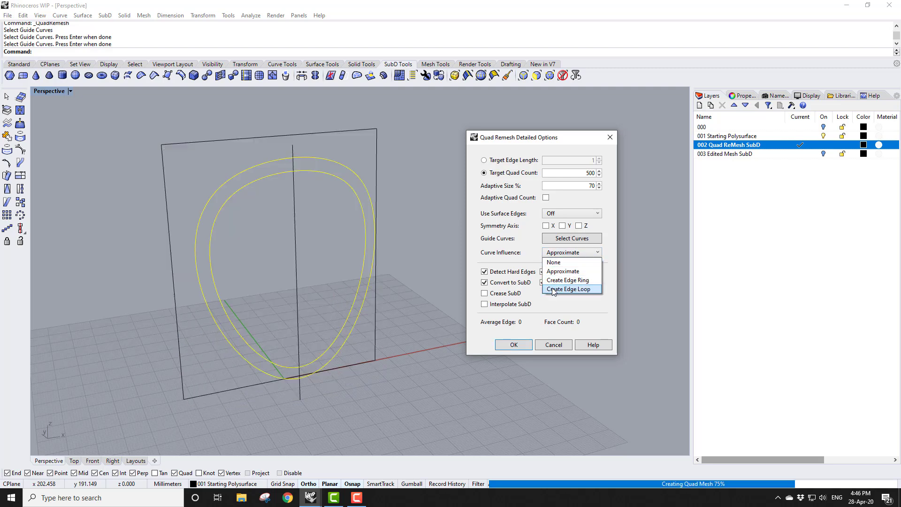
Enable Y symmetry axis, set Use Surface Edges to Smart, and create the remeshed SubD
left_click(562, 226)
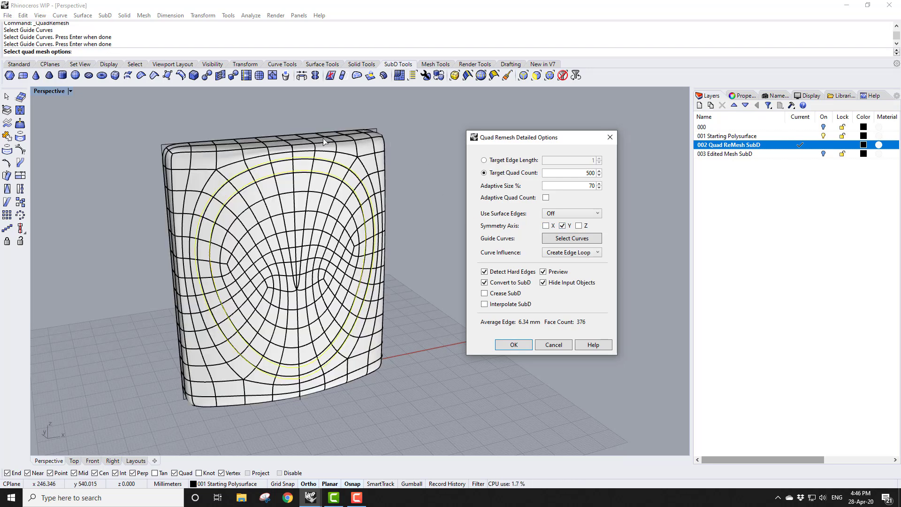
left_click(576, 213)
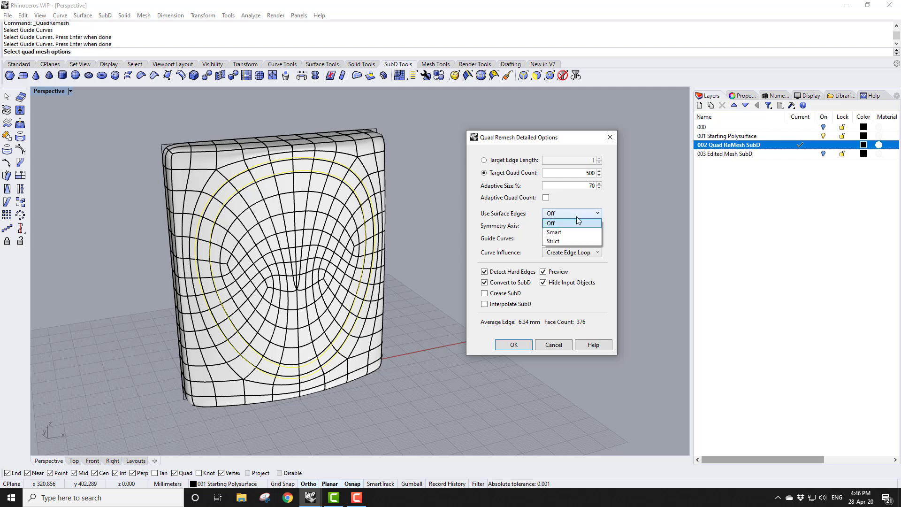
left_click(574, 233)
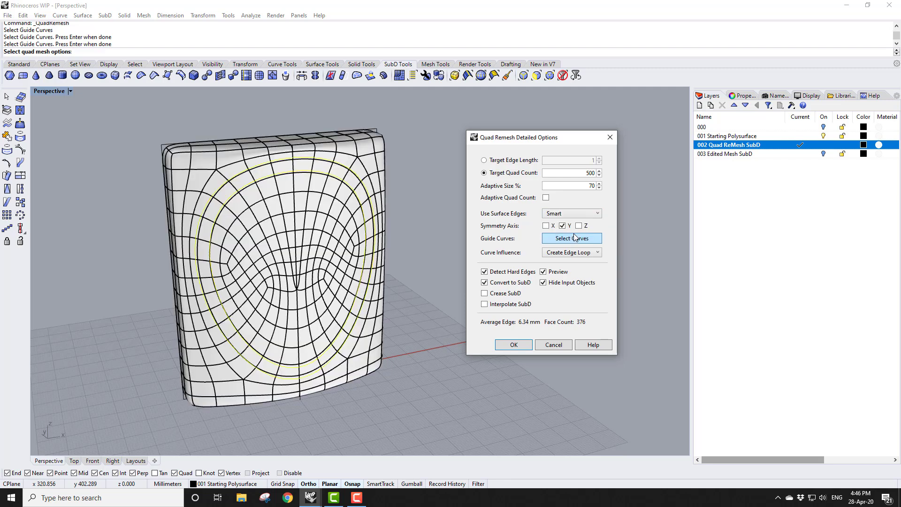
left_click(517, 347)
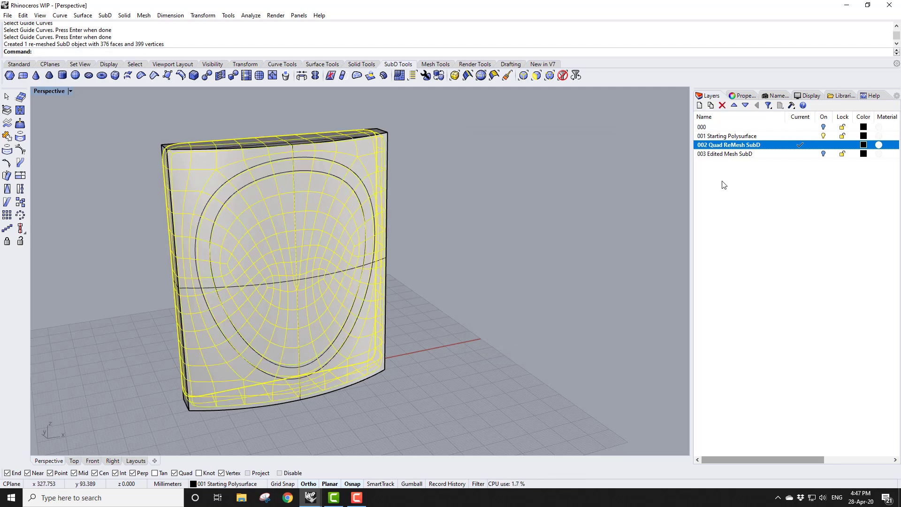
Move the remeshed SubD to layer 002 Quad ReMesh SubD and make layer 003 Edited Mesh SubD current
right_click(732, 145)
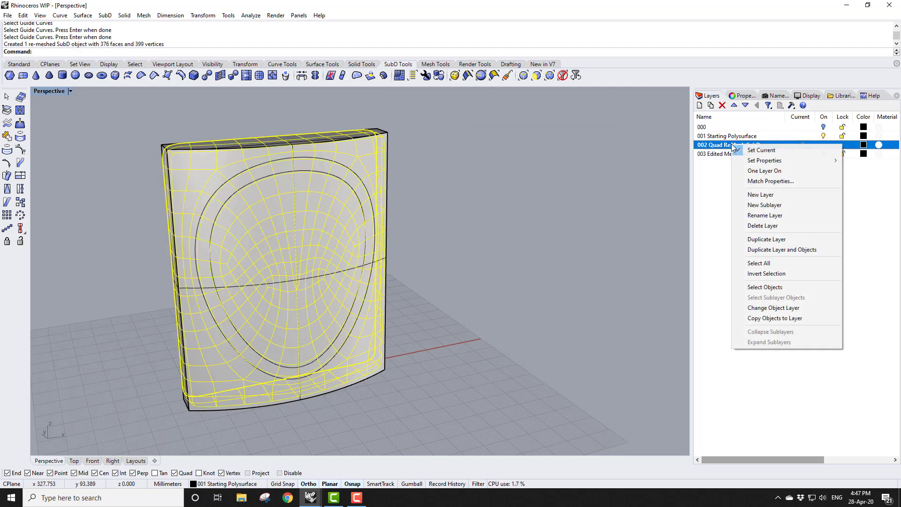
left_click(781, 308)
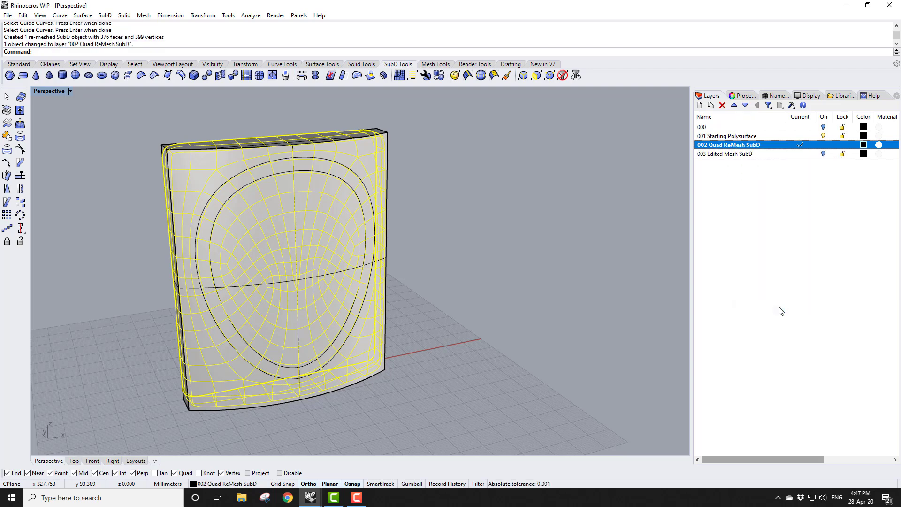
right_click(729, 154)
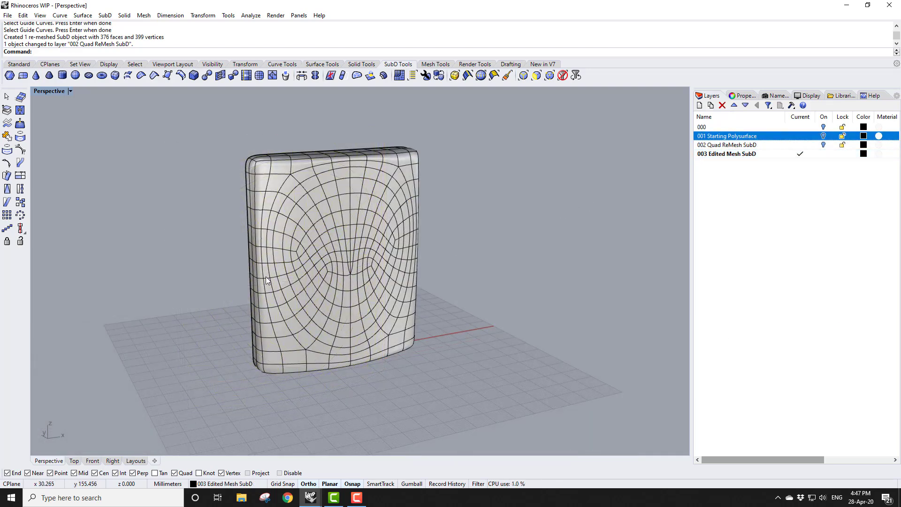
Switch the edited SubD to flat box display
scroll(266, 277, "up", 2)
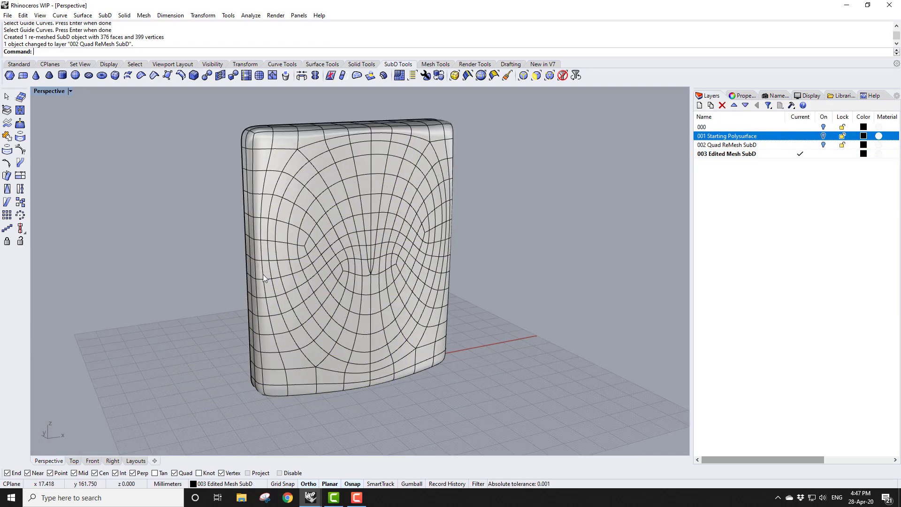
right_click_drag(445, 248, 482, 302)
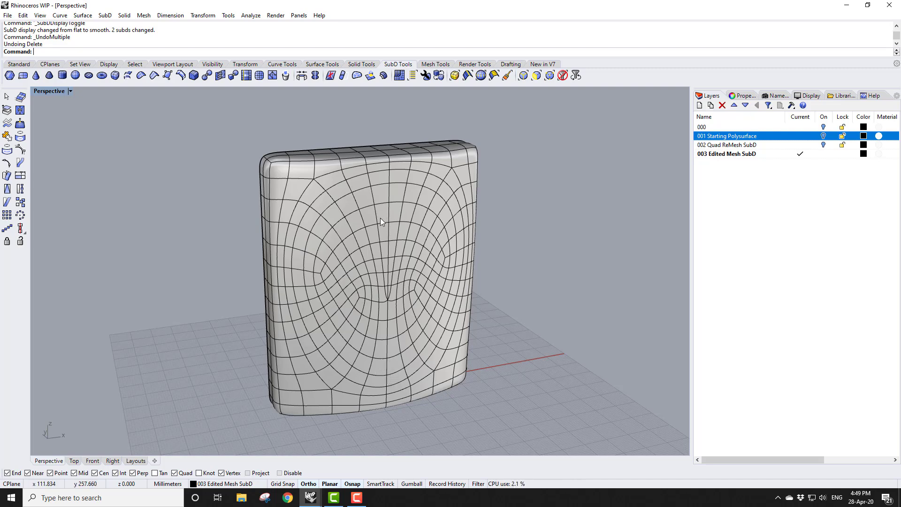
key("Tab")
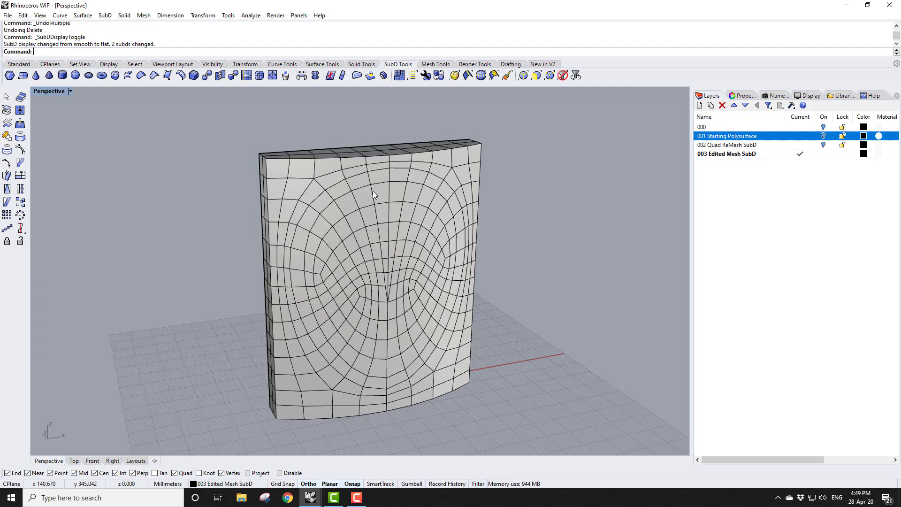
Select two edge loops across the SubD's front face, delete them, and return to smooth display
double_click(373, 191)
double_click(401, 209, "shift")
key("Delete")
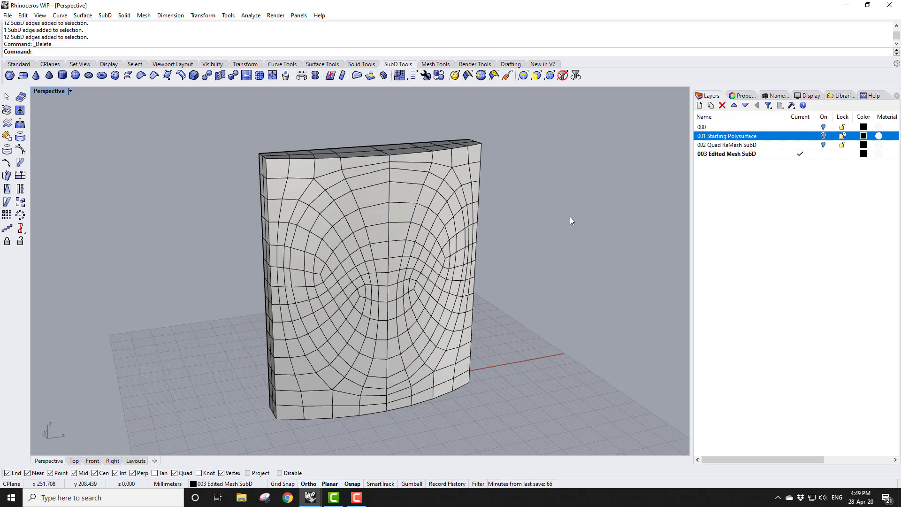
key("Tab")
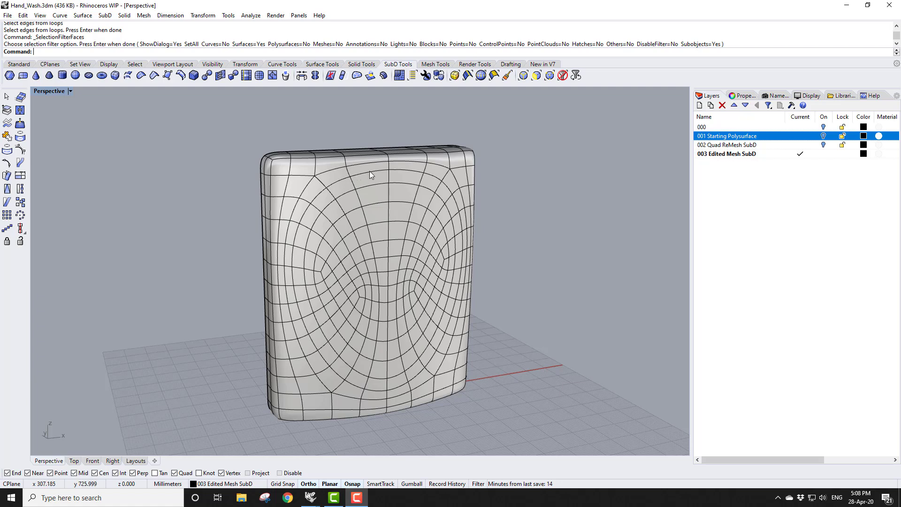
Restrict selection to faces and select the oval face loop on the SubD's front
left_click(536, 76)
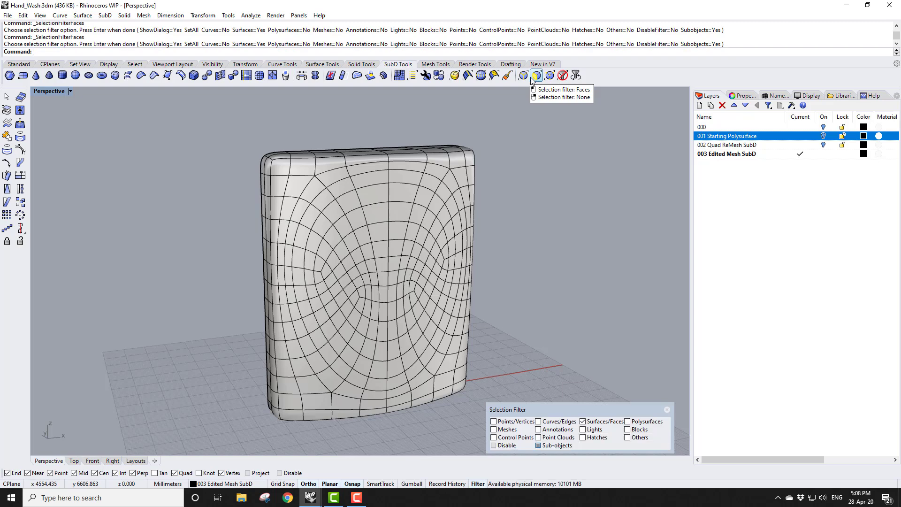
left_click(493, 76)
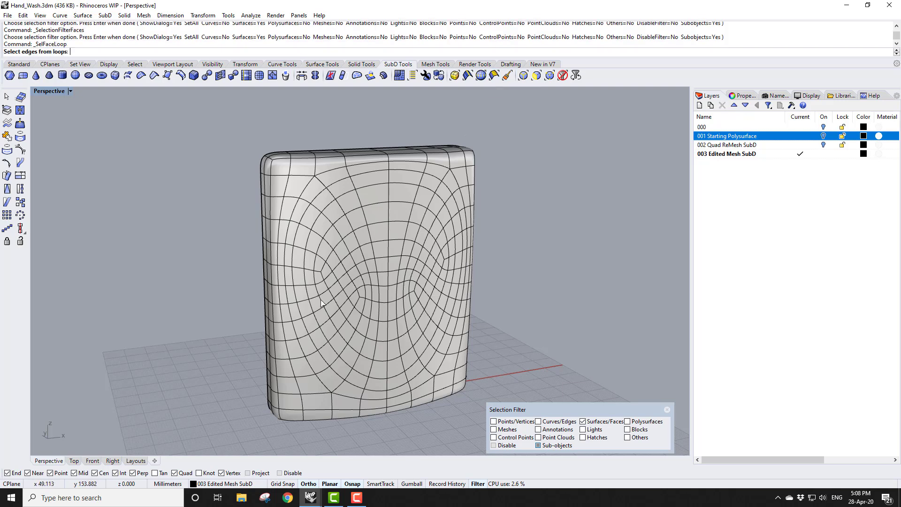
left_click(301, 272)
key("Return")
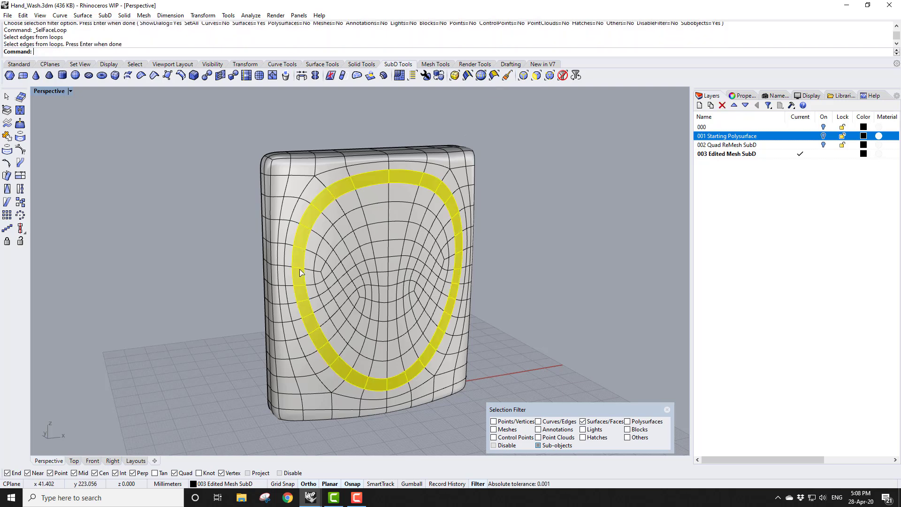
Brush-select the faces inside the oval loop to add them to the selection
mouse_move(520, 305)
right_mouse_down()
mouse_move(509, 302)
mouse_move(515, 305)
right_mouse_up()
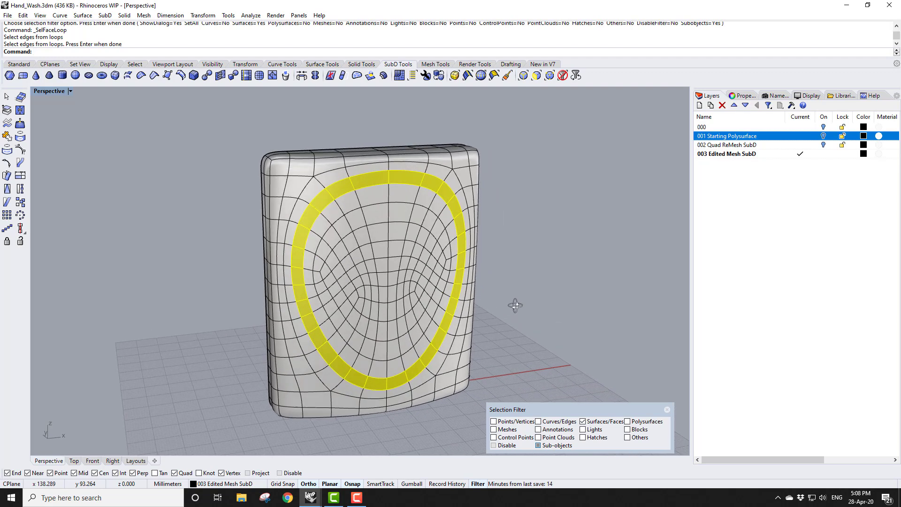
left_click(507, 76)
mouse_move(394, 190)
left_mouse_down()
mouse_move(424, 195)
mouse_move(440, 211)
mouse_move(439, 229)
mouse_move(412, 197)
mouse_move(374, 316)
left_mouse_up()
key("Return")
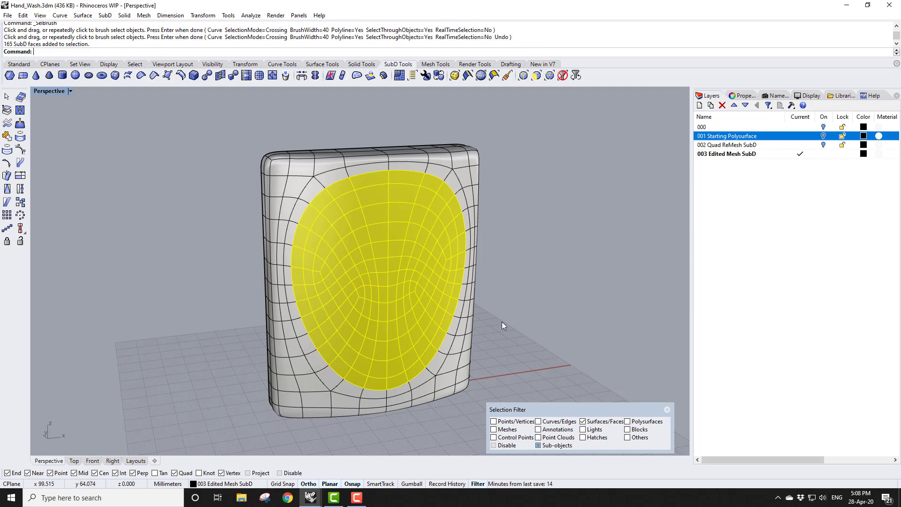
Save the selected faces as a named selection called Label Area
left_click(295, 18)
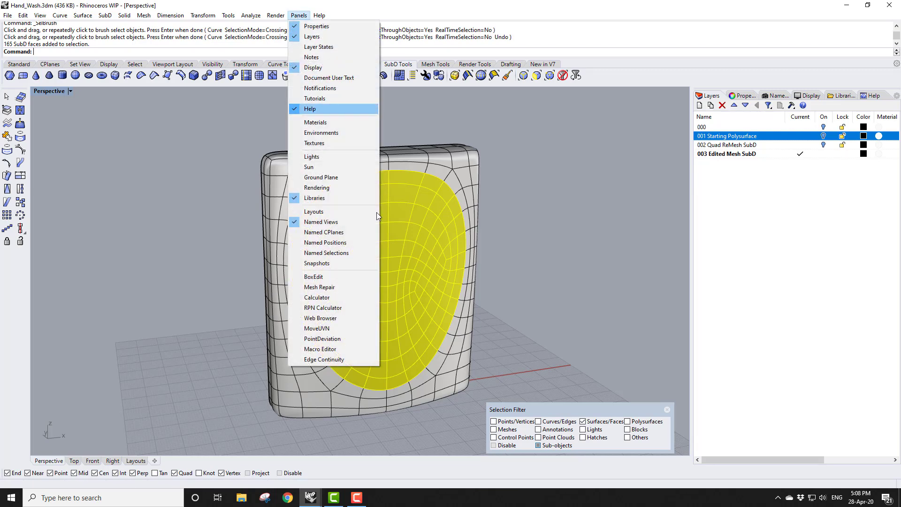
left_click(353, 254)
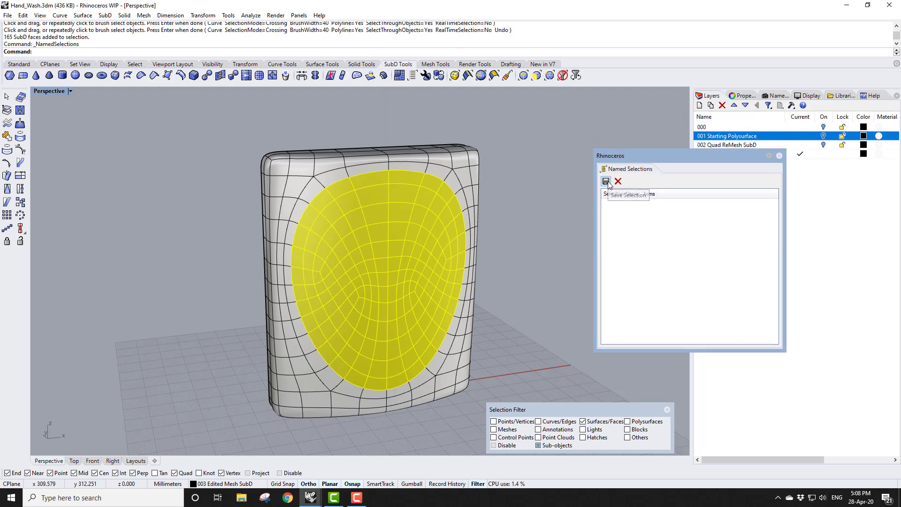
left_click(606, 181)
type("Label Area")
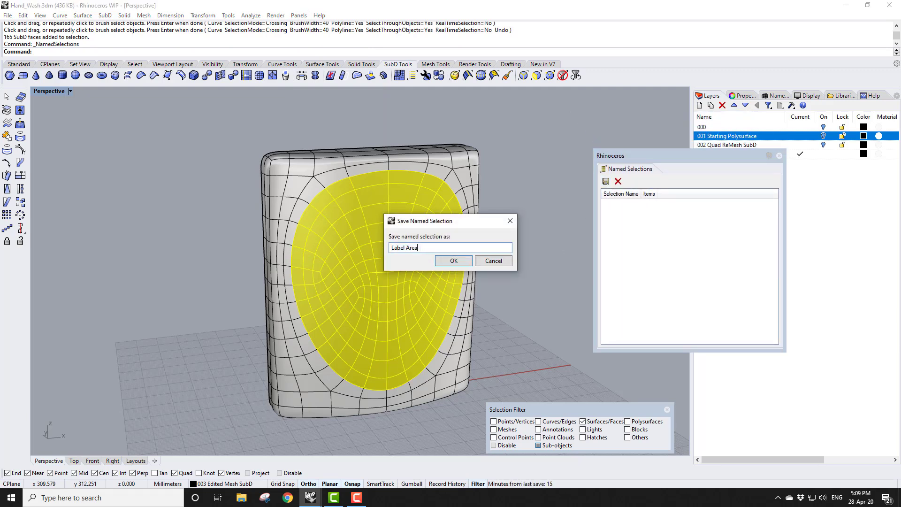
left_click(452, 261)
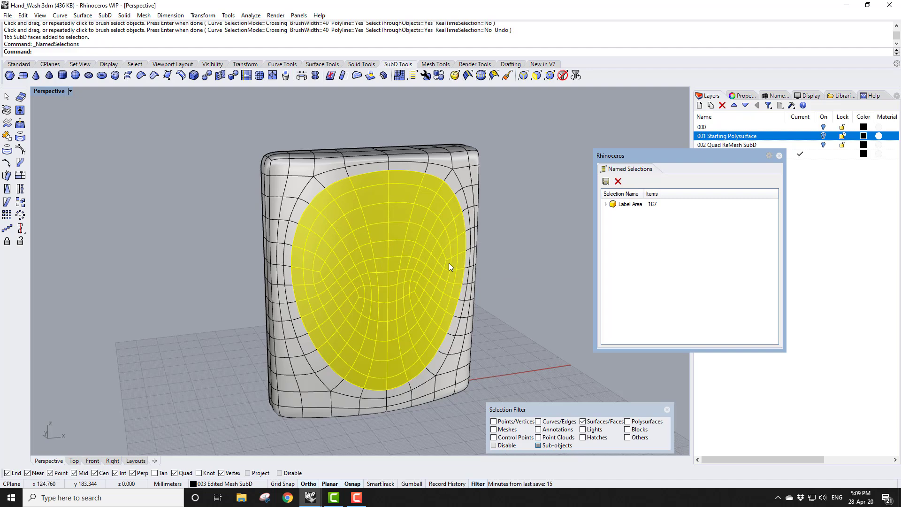
Clear the selection and restore the faces repeatedly from the Label Area named selection
left_click(528, 295)
left_click(626, 204)
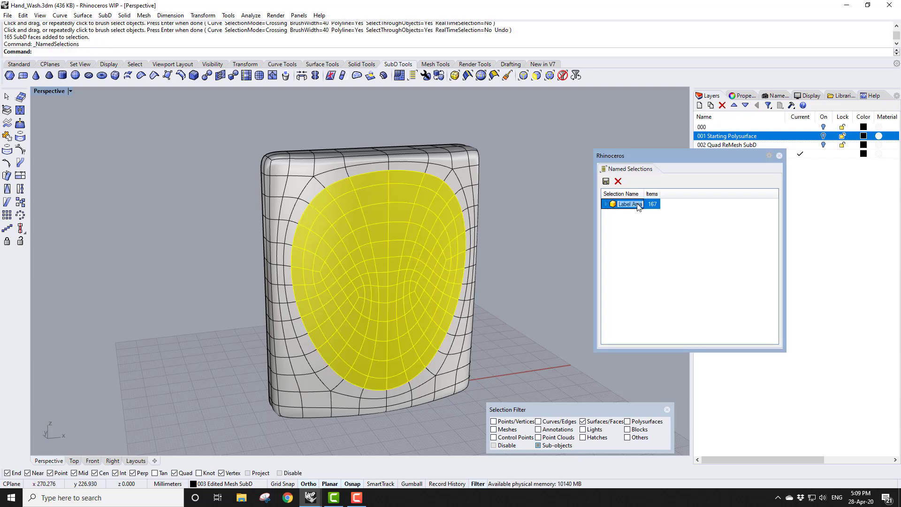
left_click(554, 256)
left_click(634, 205)
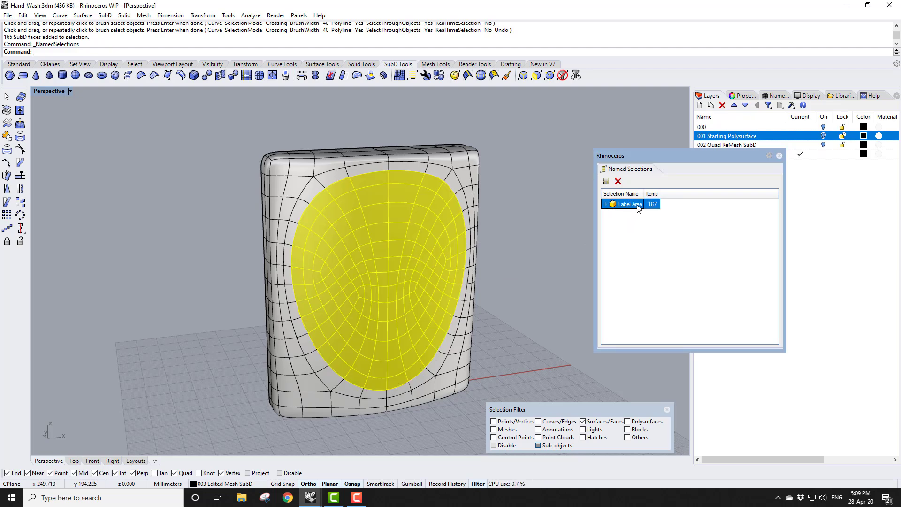
left_click(566, 252)
left_click(633, 205)
left_click(565, 249)
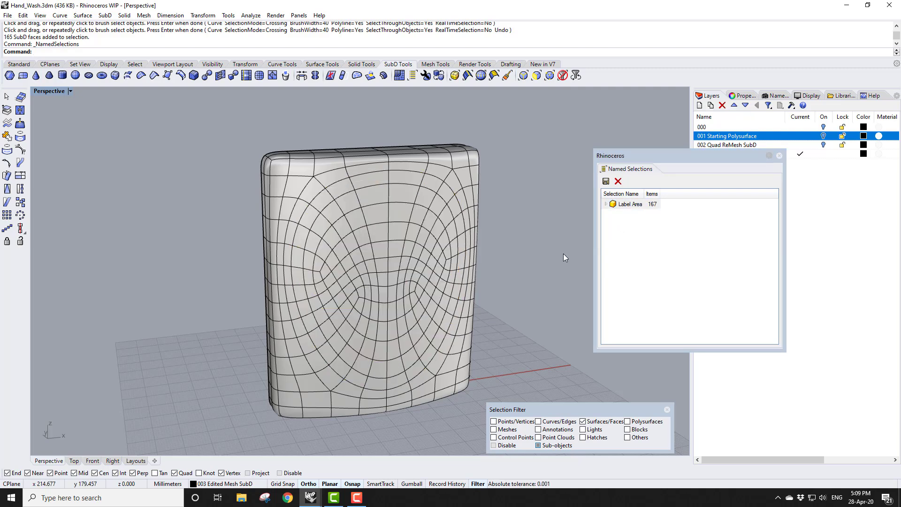
Restore the Label Area named selection of faces and turn on the gumball
left_click(632, 204)
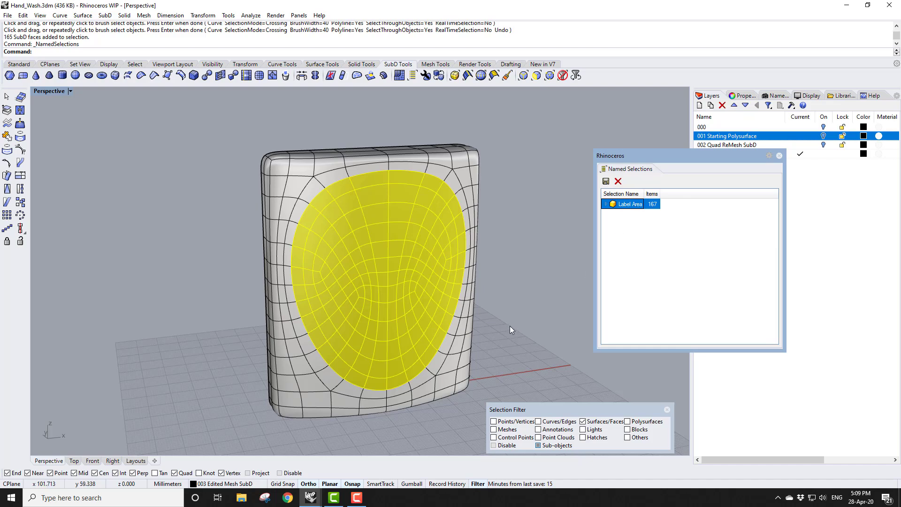
right_click_drag(520, 298, 591, 302)
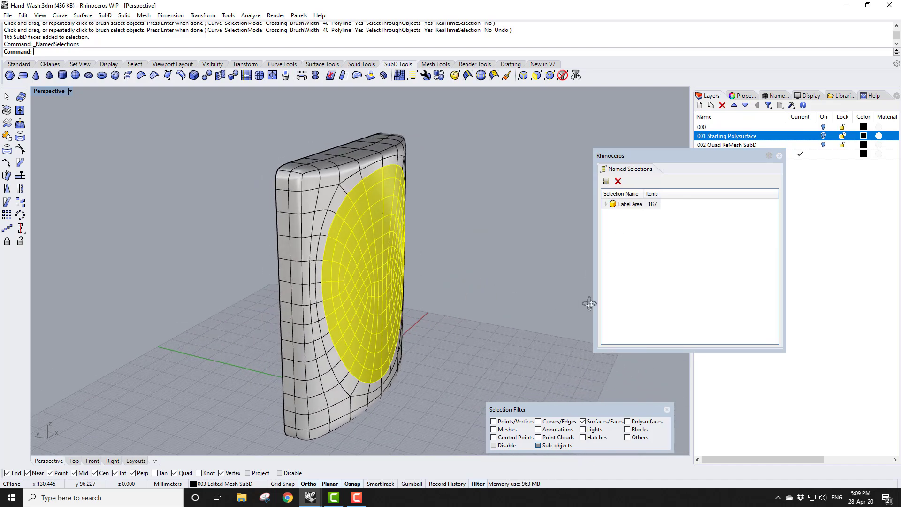
right_click_drag(497, 344, 476, 348)
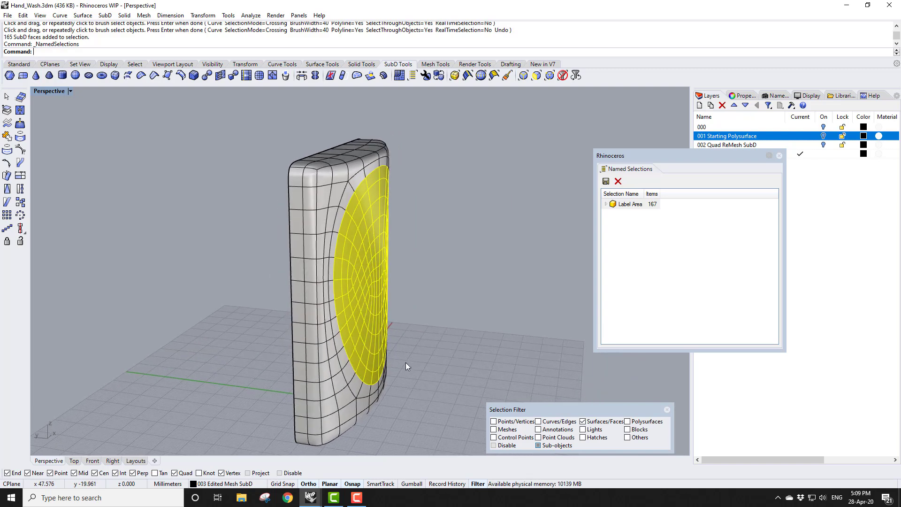
scroll(405, 363, "up", 3)
left_click(412, 484)
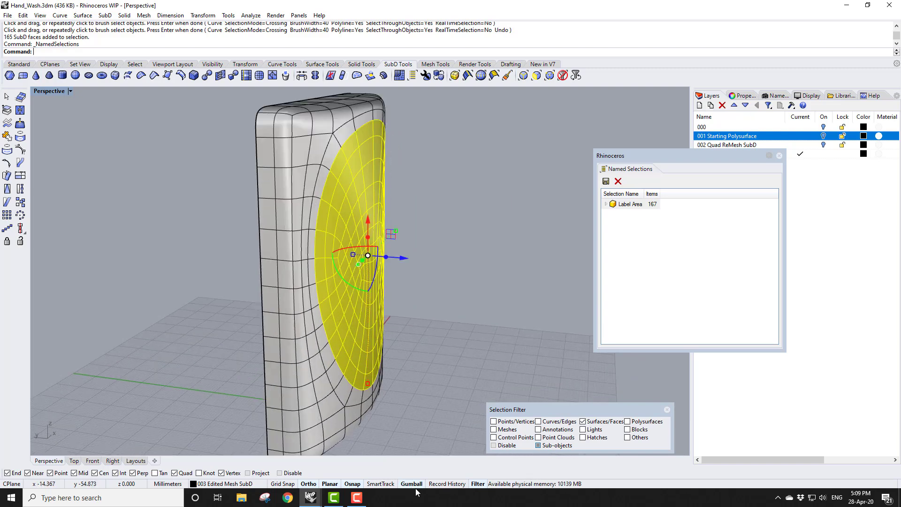
scroll(410, 262, "up", 5)
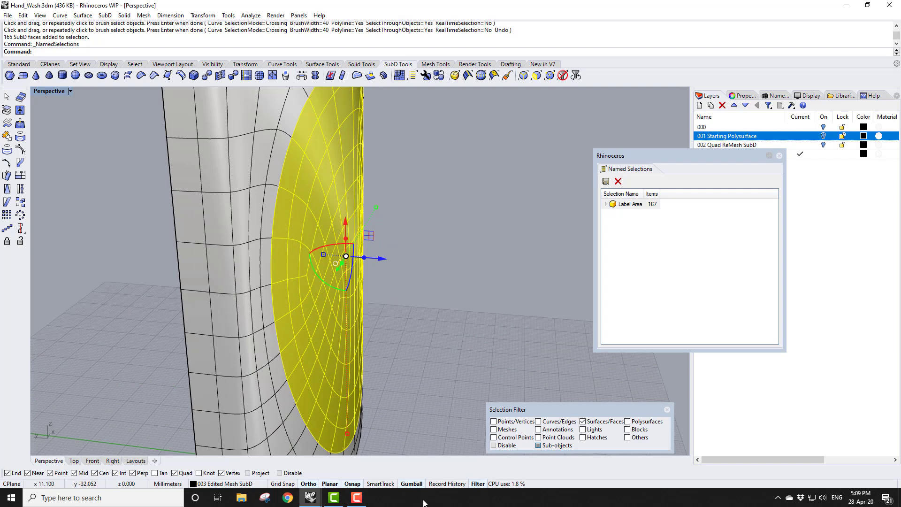
right_click(418, 485)
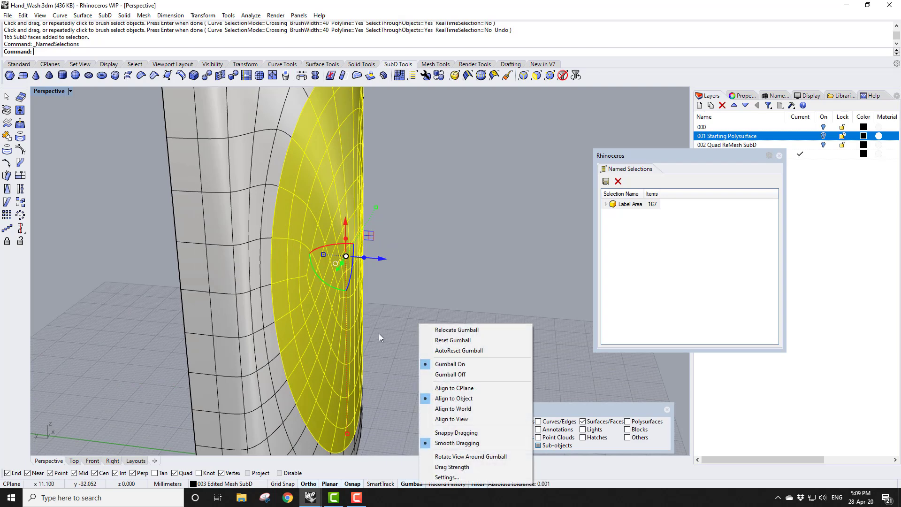
left_click(389, 309)
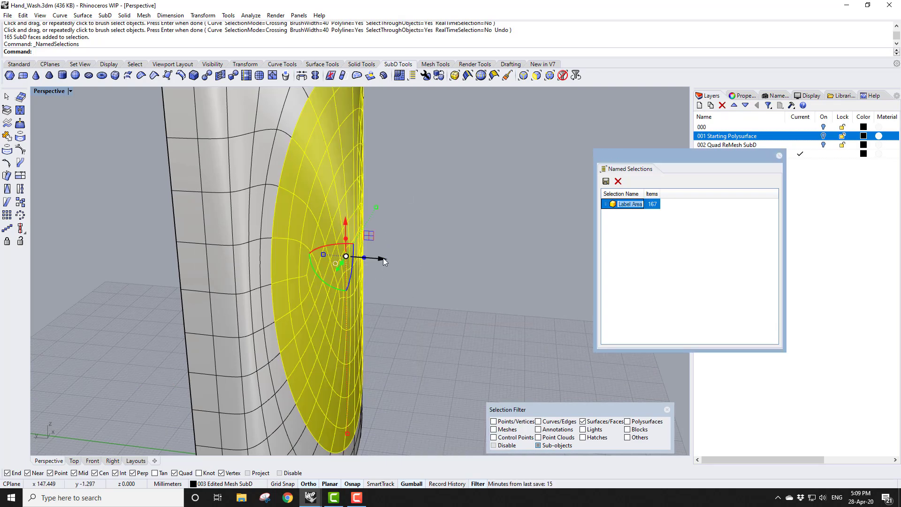
Push the selected label faces inward with the gumball to recess the label area
left_click_drag(383, 257, 389, 258)
scroll(397, 301, "down", 5)
mouse_move(398, 308)
right_mouse_down()
mouse_move(423, 323)
mouse_move(430, 282)
mouse_move(387, 301)
mouse_move(404, 301)
right_mouse_up()
scroll(399, 274, "up", 3)
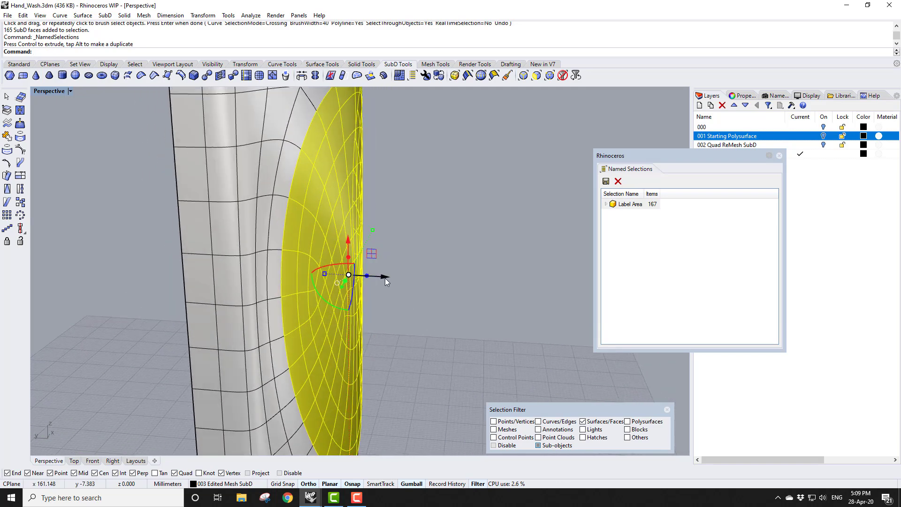
left_click_drag(386, 280, 389, 279)
left_click(468, 328)
scroll(500, 298, "down", 5)
right_click_drag(501, 297, 356, 287)
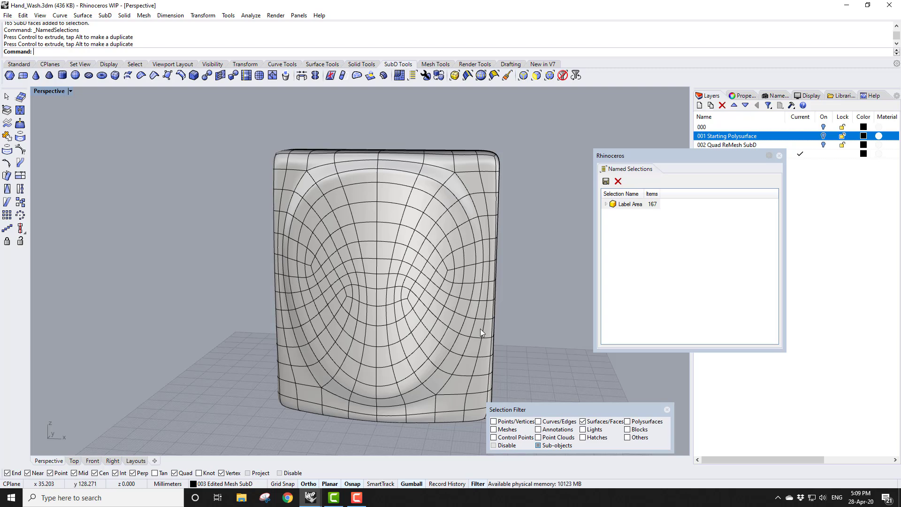
Clear the selection filter, select the edge loop around the recessed label area, and crease it
left_click(575, 75)
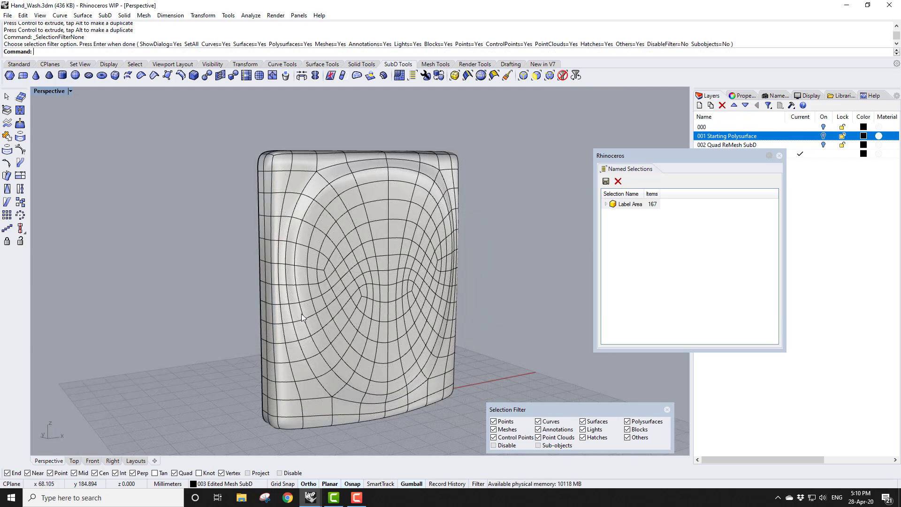
double_click(302, 311, "ctrl+shift")
mouse_move(252, 321)
right_mouse_down()
mouse_move(295, 328)
mouse_move(318, 316)
mouse_move(171, 317)
mouse_move(253, 330)
mouse_move(245, 334)
right_mouse_up()
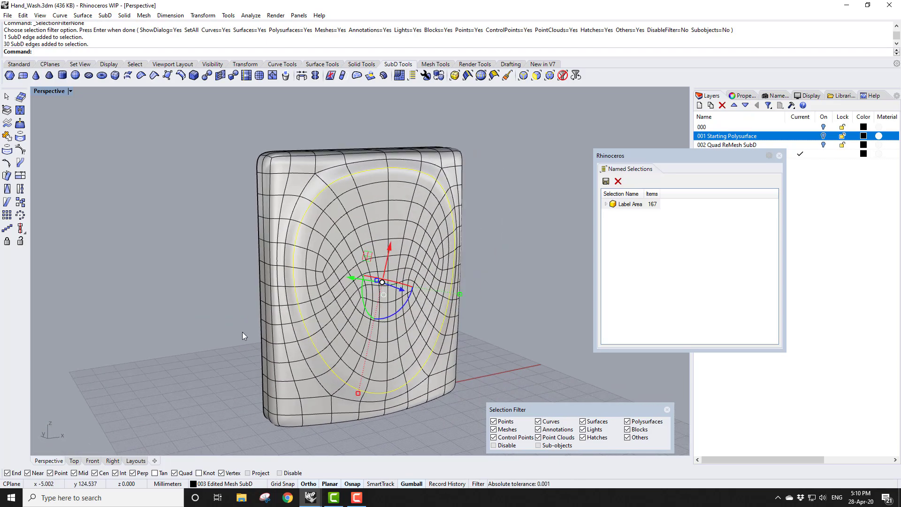
left_click(154, 75)
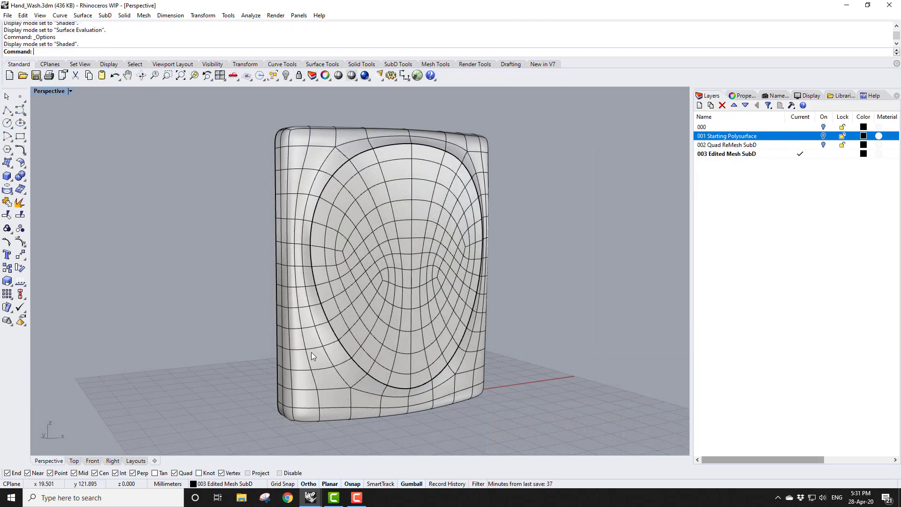
Switch the Perspective viewport to the Surface Evaluation display mode
left_click(70, 91)
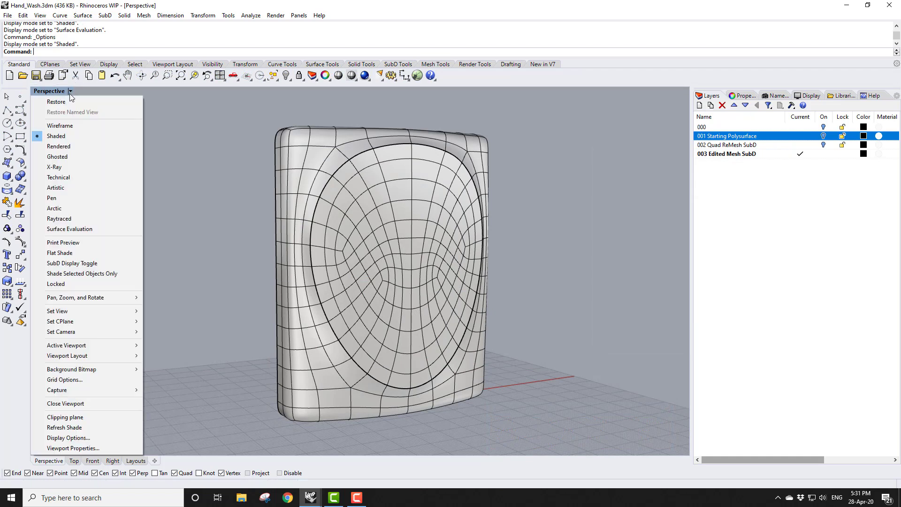
left_click(75, 229)
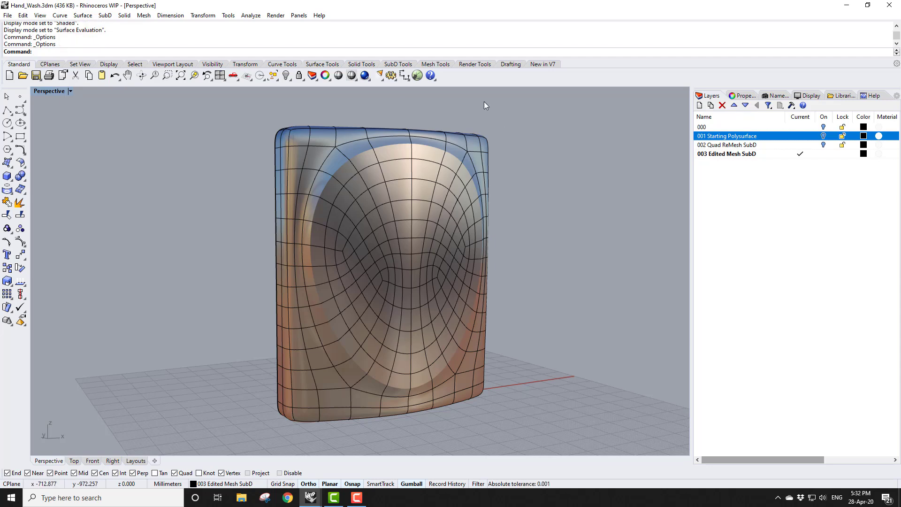
Open the Surface Evaluation display mode options and customize its custom material
left_click(391, 75)
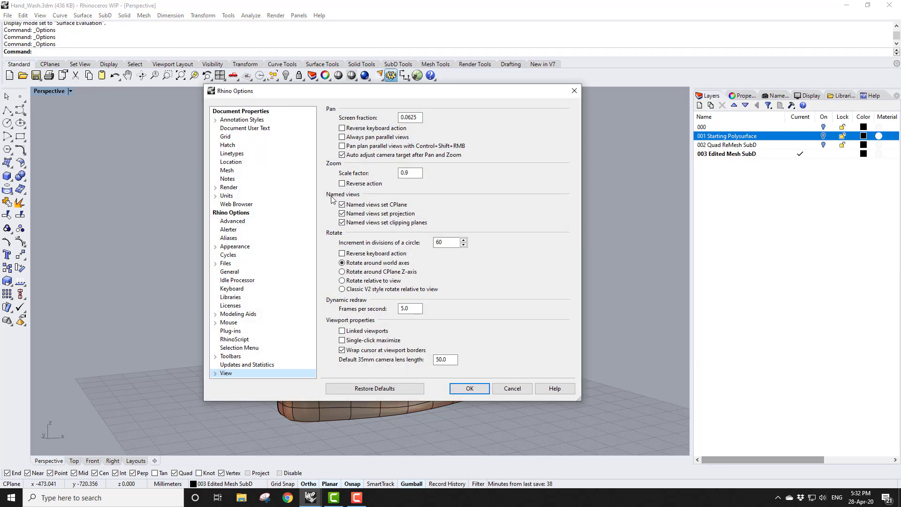
left_click(217, 373)
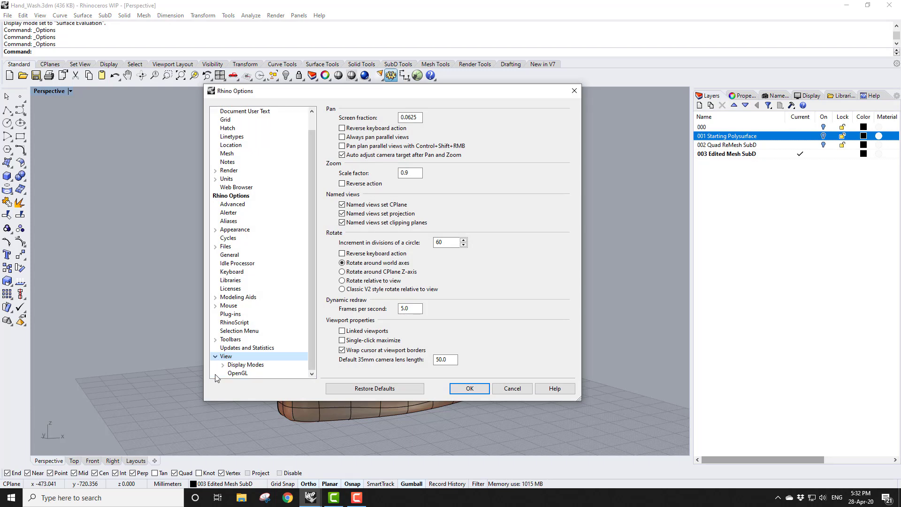
left_click(237, 366)
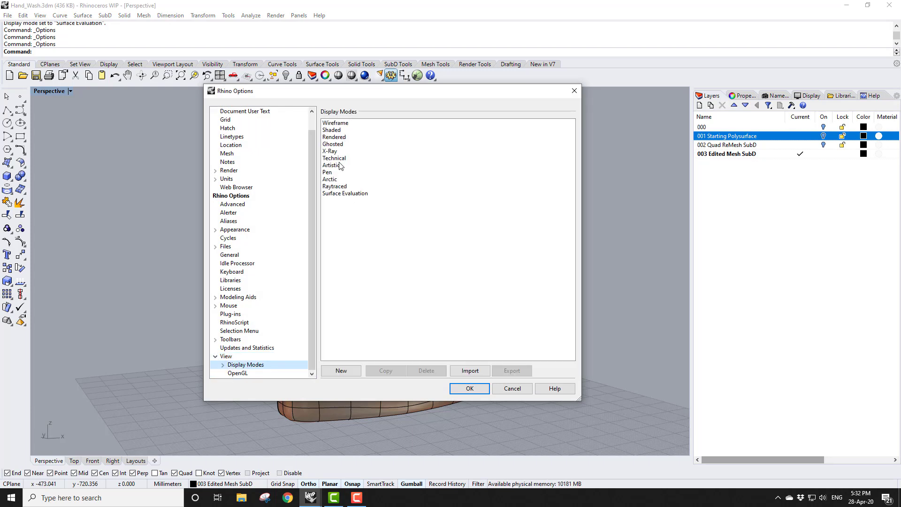
left_click(335, 131)
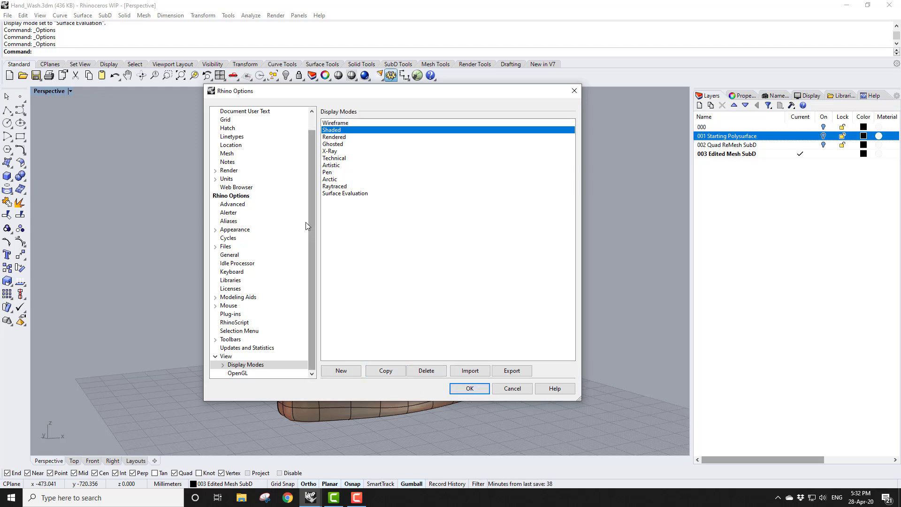
left_click(223, 365)
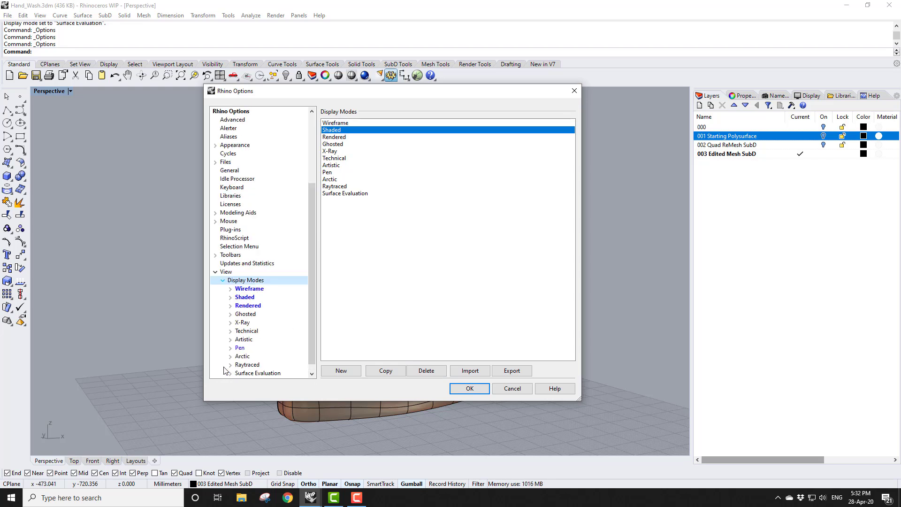
left_click(257, 373)
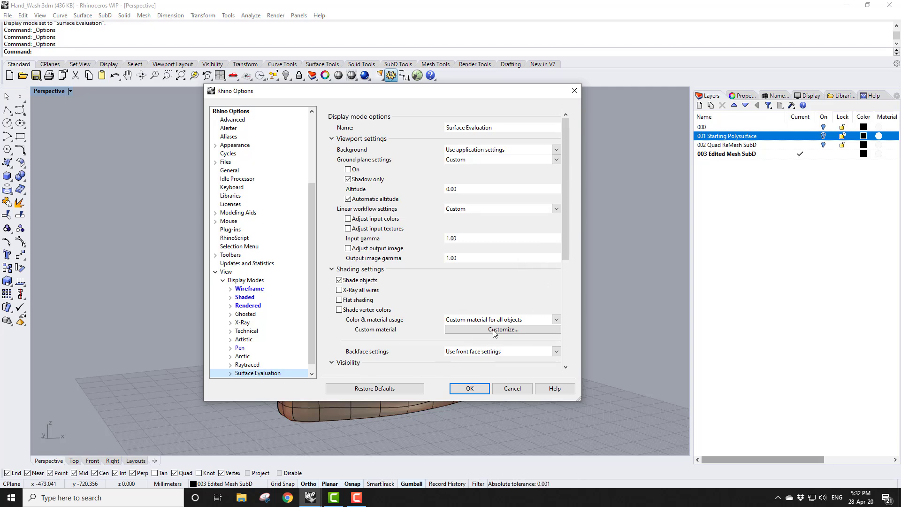
left_click(475, 329)
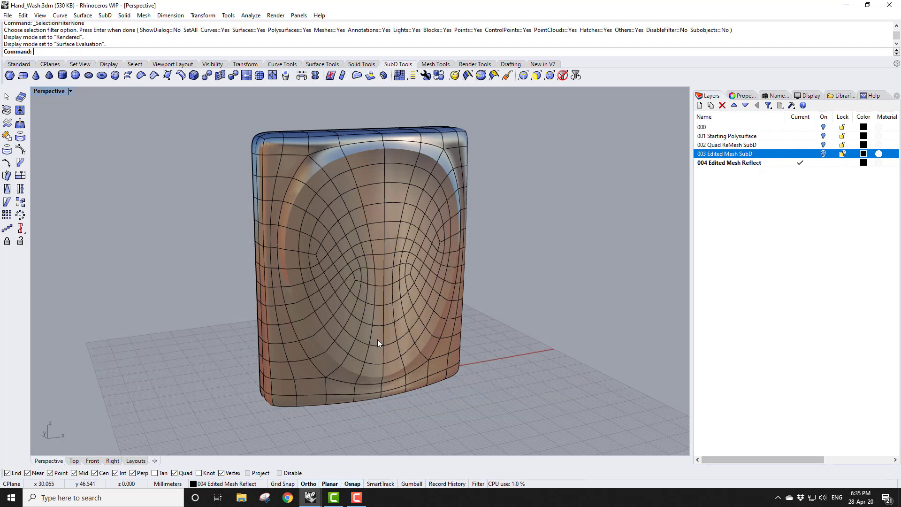
Restrict selection to faces and delete the right half of the SubD's faces in the Front view
right_click_drag(381, 337, 319, 346)
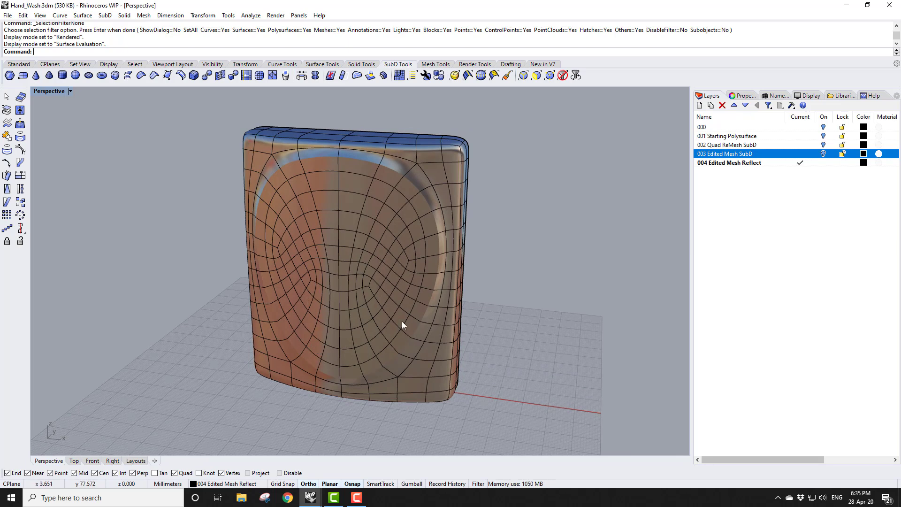
double_click(44, 90)
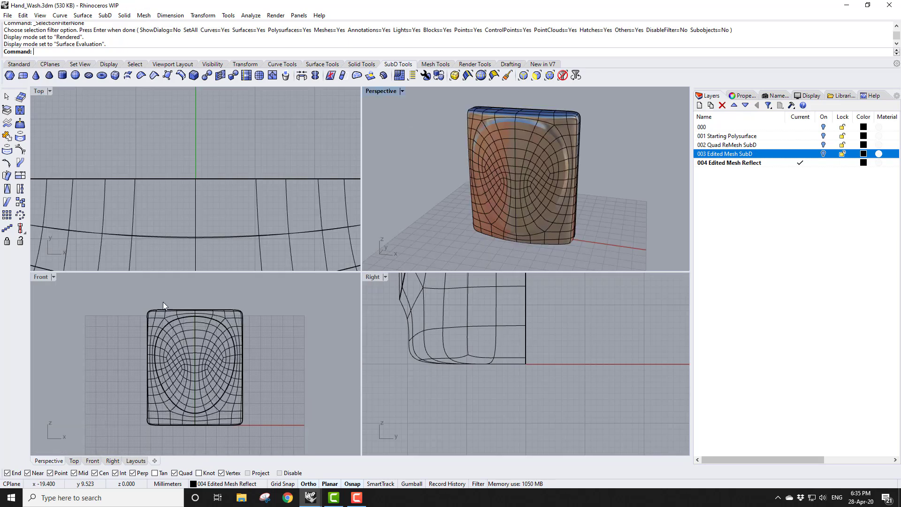
left_click(537, 75)
left_click_drag(193, 295, 300, 440)
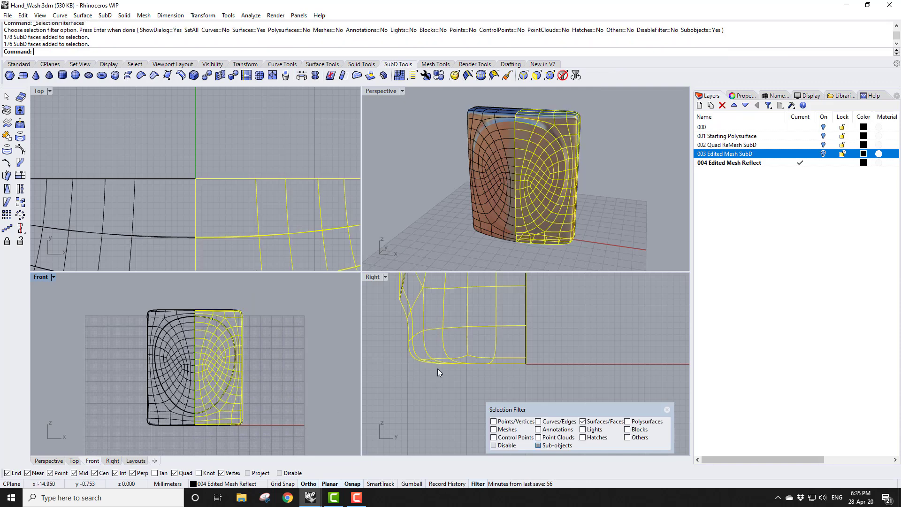
key("Delete")
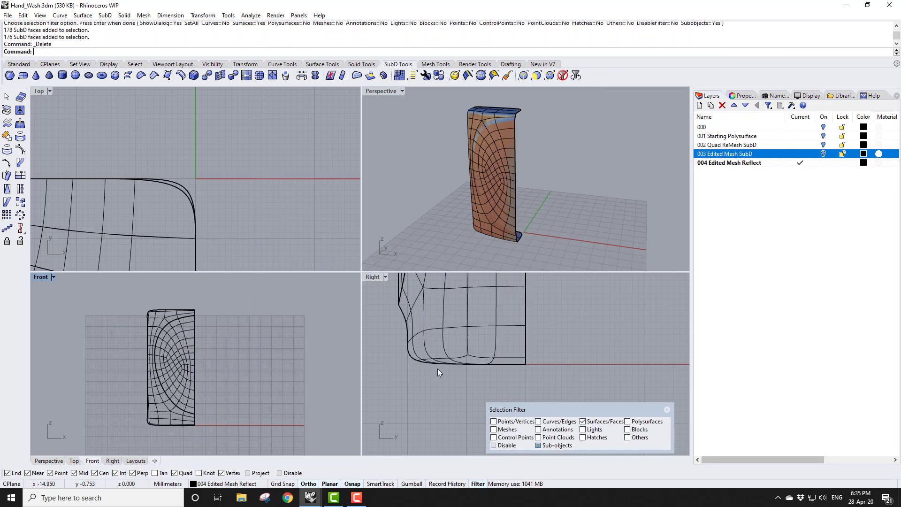
Reflect the half SubD about the Y axis
double_click(391, 91)
scroll(346, 282, "down", 2)
scroll(358, 324, "up", 2)
right_click_drag(362, 323, 408, 310)
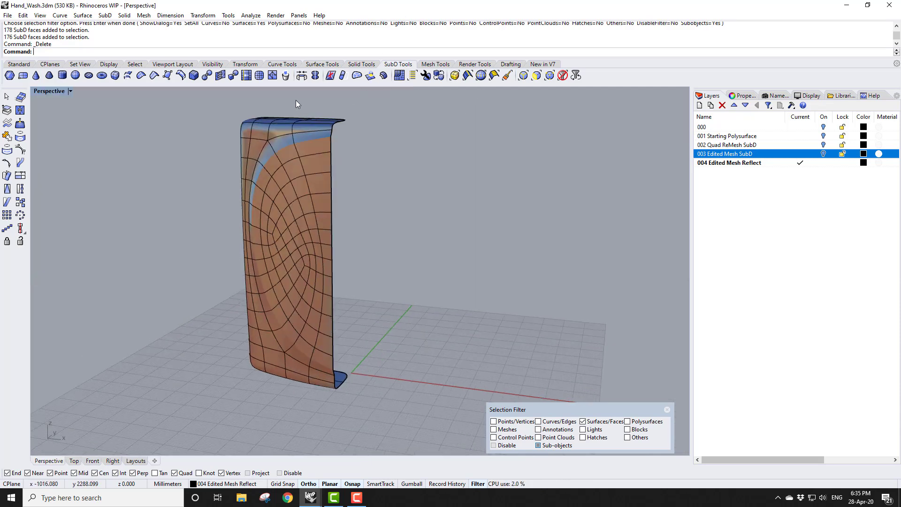
left_click(315, 76)
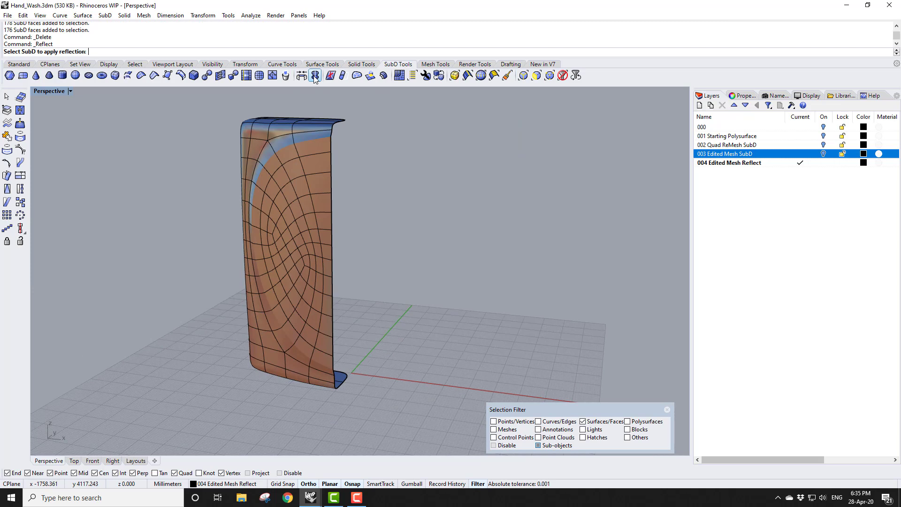
left_click(314, 243)
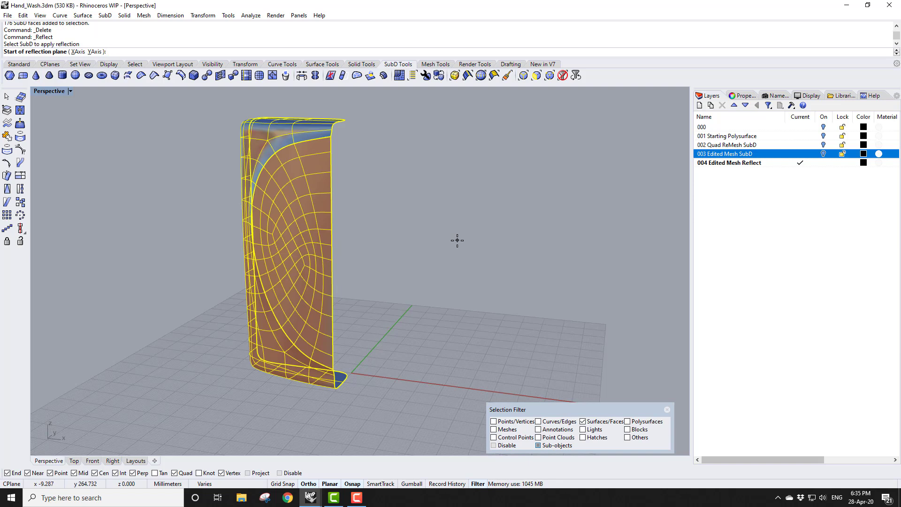
left_click(95, 51)
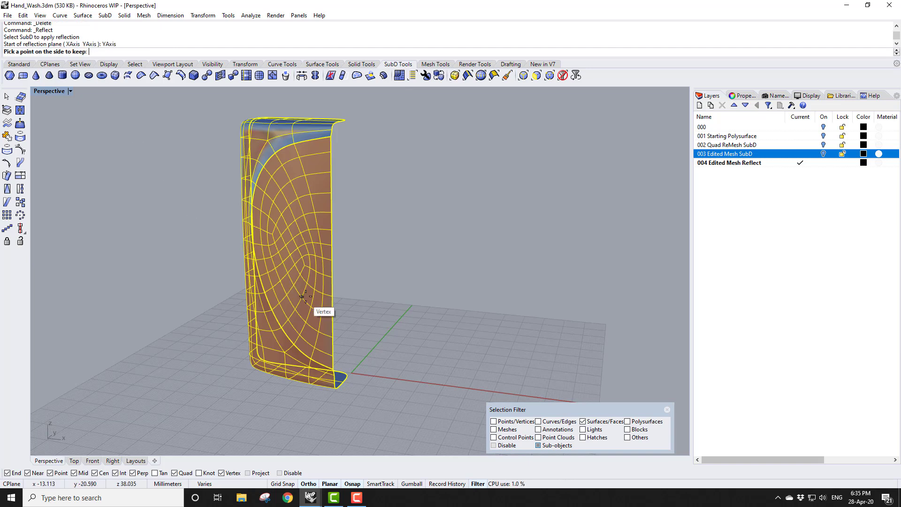
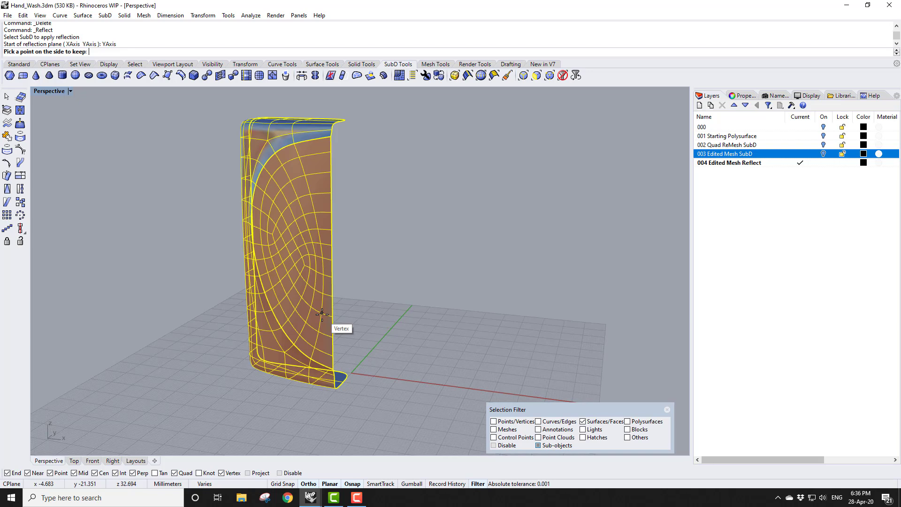
Pick the side to keep and snap to the reflection plane to complete the reflected SubD
left_click(322, 313)
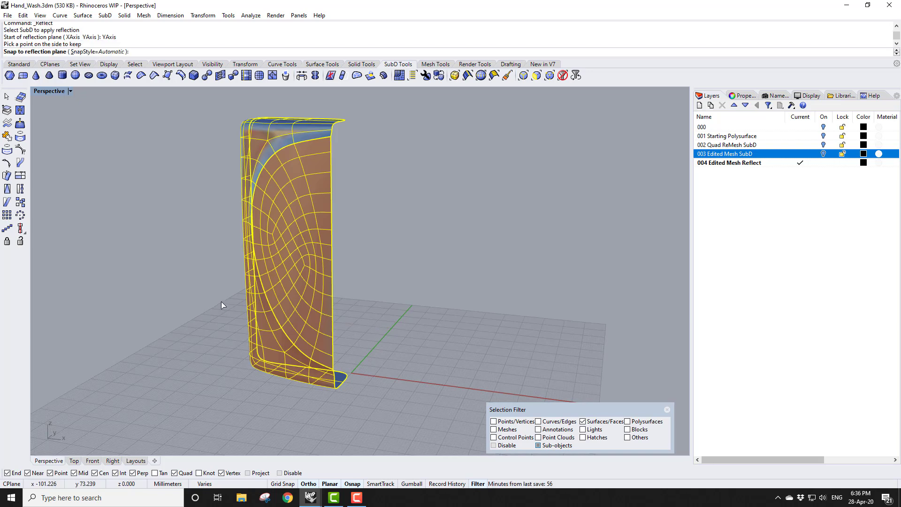
key("Return")
right_click_drag(180, 332, 291, 343)
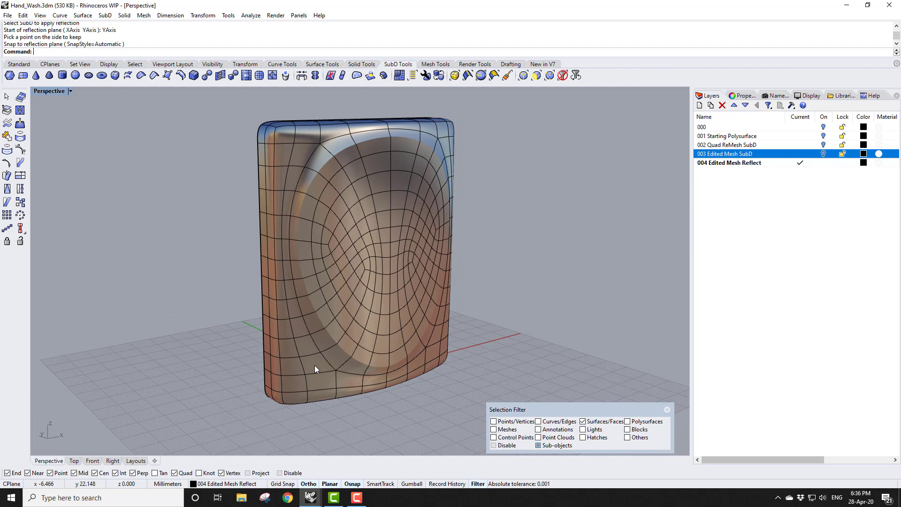
Select a lower face of the SubD, switch the Perspective viewport to Shaded, and turn on the Gumball
left_click(314, 365)
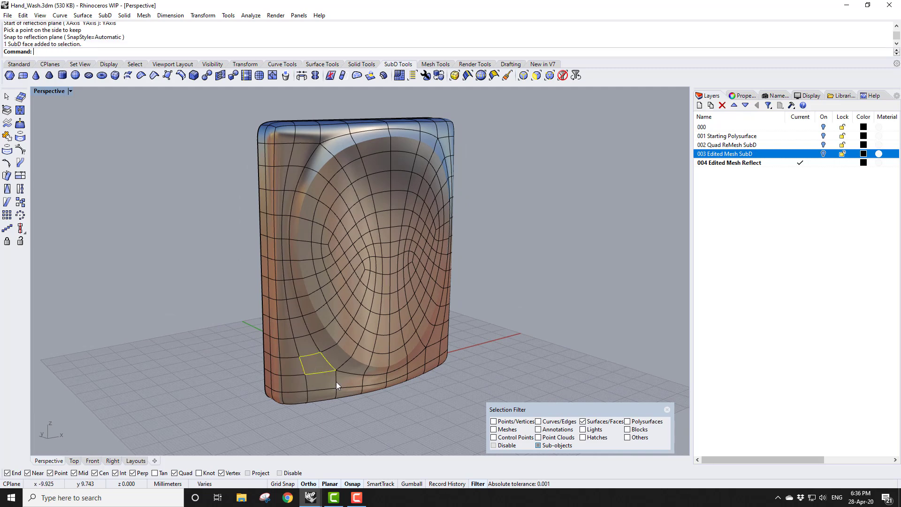
left_click(69, 90)
left_click(69, 135)
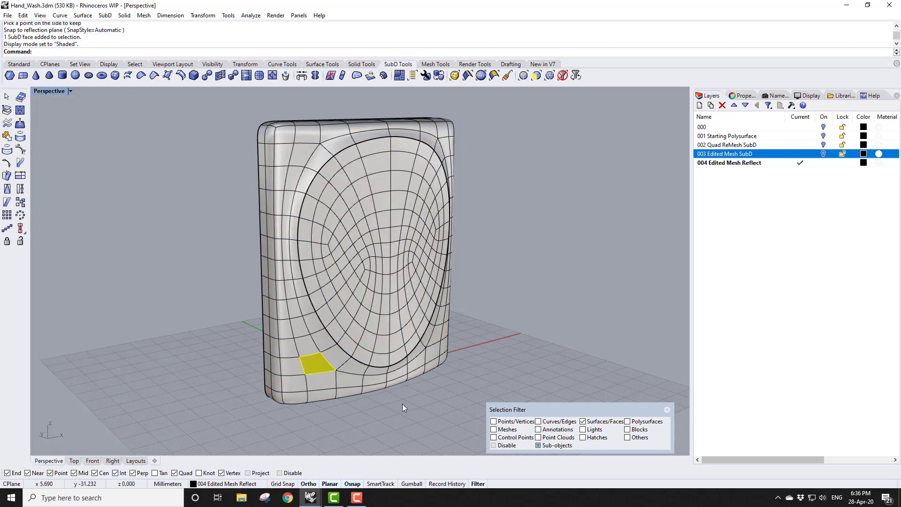
left_click(411, 483)
Try moving the selected face with the Gumball, then undo the move
right_click_drag(253, 413, 194, 420)
left_click_drag(241, 337, 234, 340)
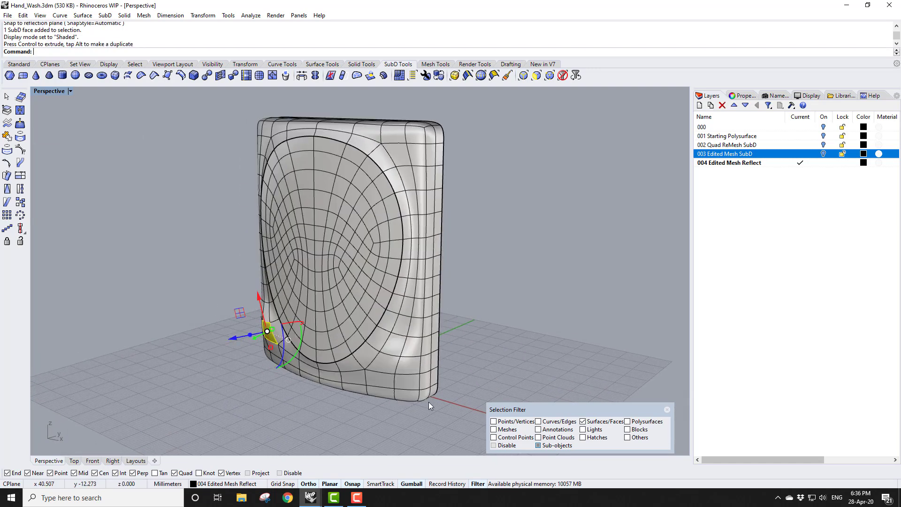
right_click_drag(334, 405, 408, 406)
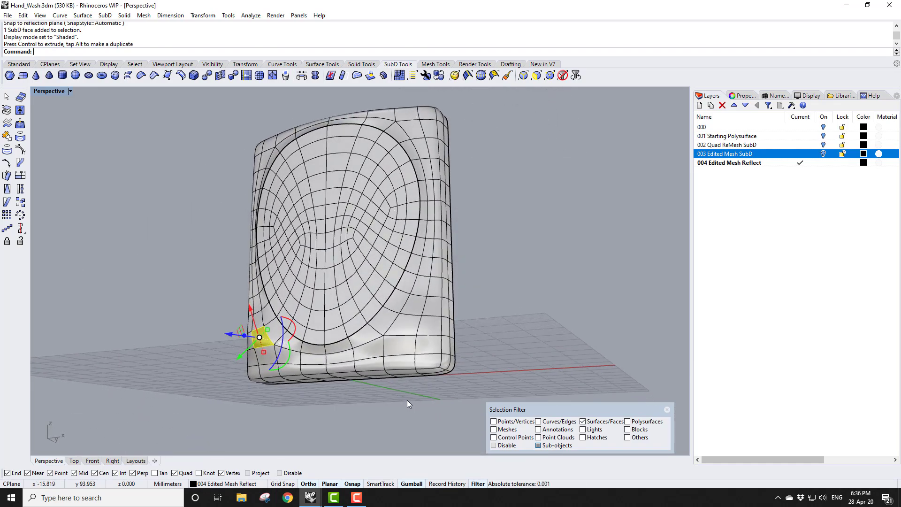
key("ctrl+z")
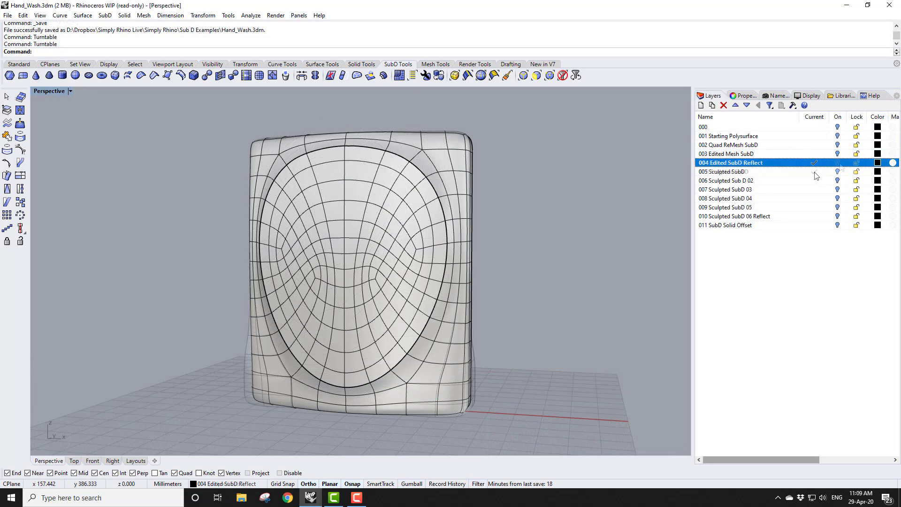
Step through the sculpted SubD layers 005 to 007, making each current and hiding the previous layer
left_click(814, 172)
left_click(838, 163)
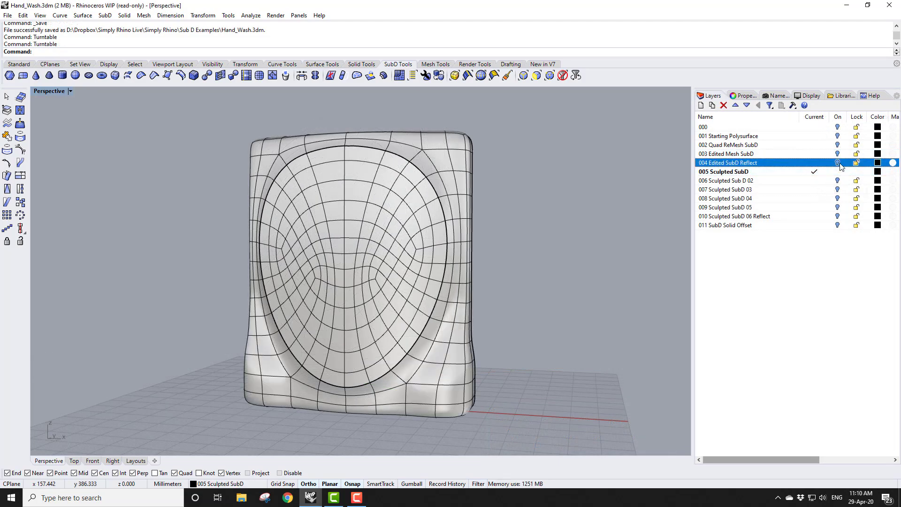
left_click(815, 181)
left_click(838, 172)
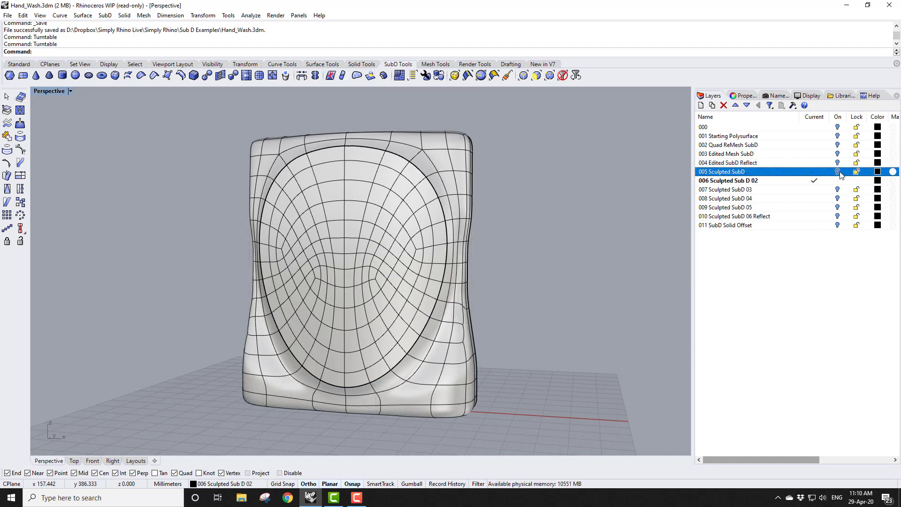
left_click(814, 189)
left_click(838, 182)
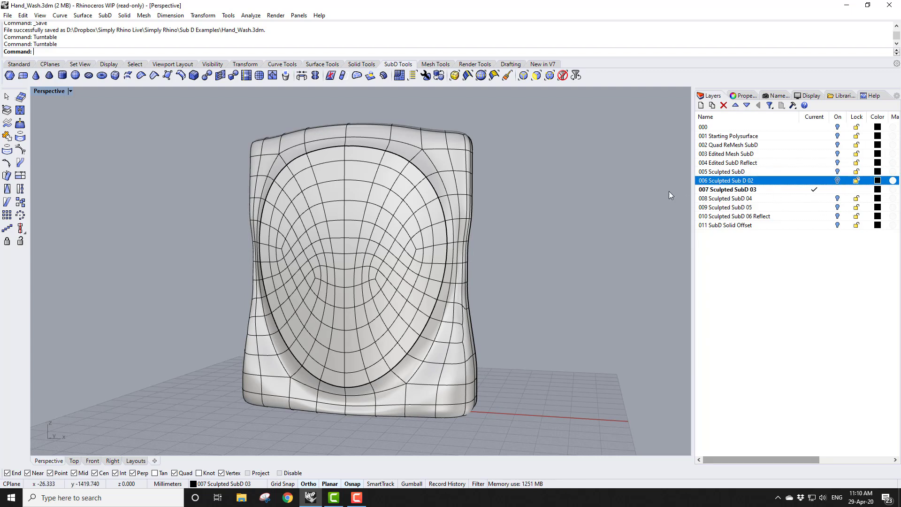
Preview the flat SubD display, then make layers 009 and 010 current while hiding layers 008 and 009
key("Tab")
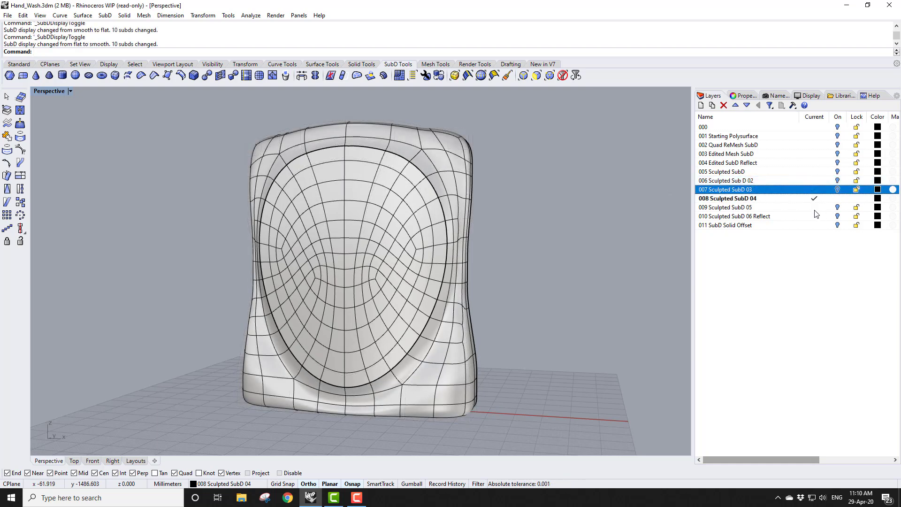
left_click(815, 207)
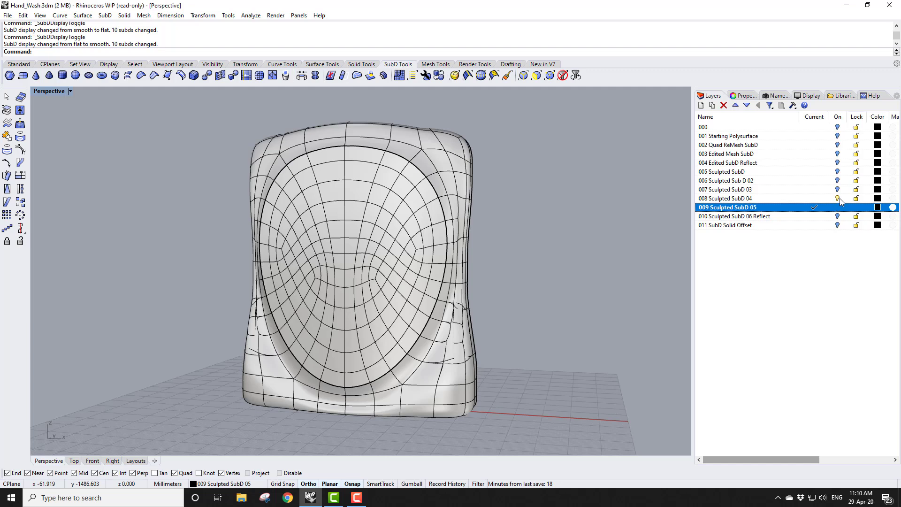
left_click(837, 199)
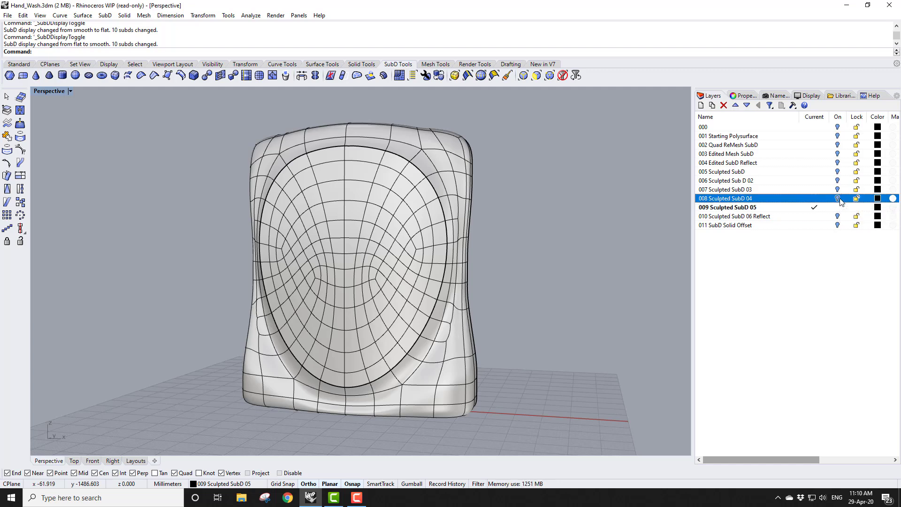
left_click(814, 216)
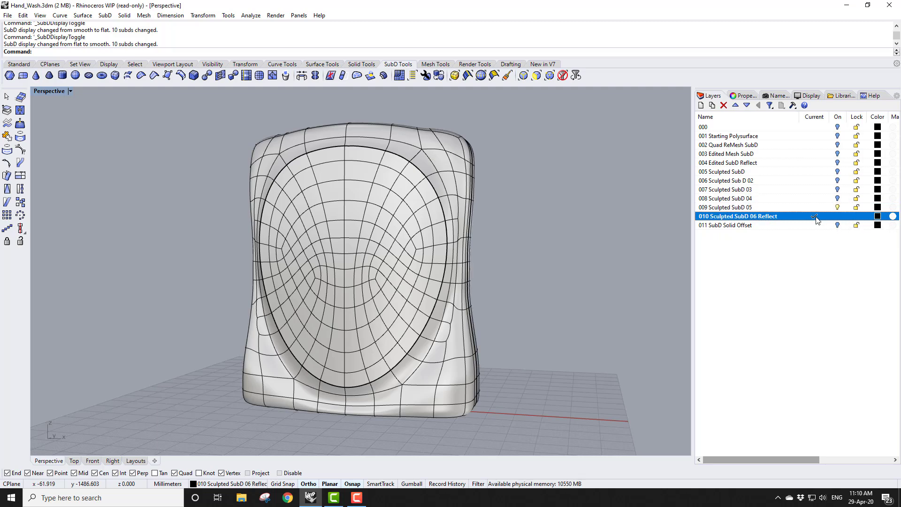
left_click(837, 208)
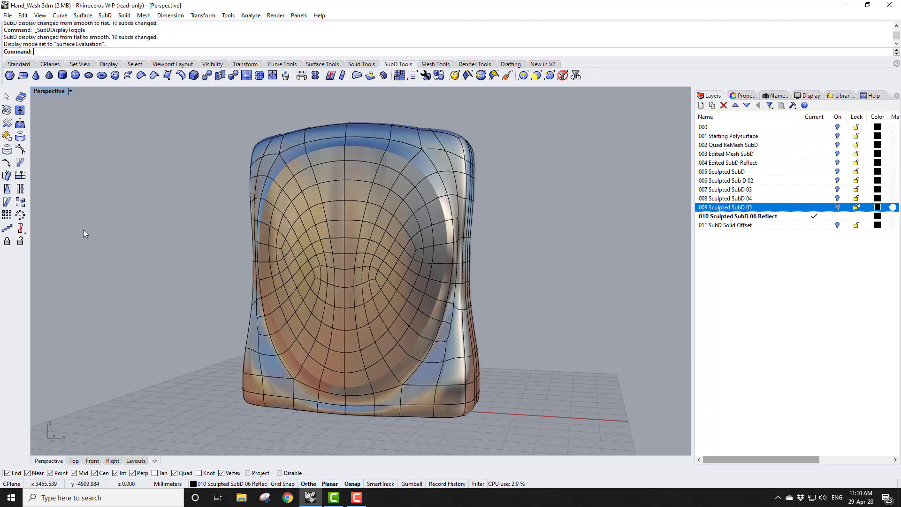
Switch the Perspective viewport from Surface Evaluation back to Shaded display mode
right_click(74, 52)
left_click(98, 148)
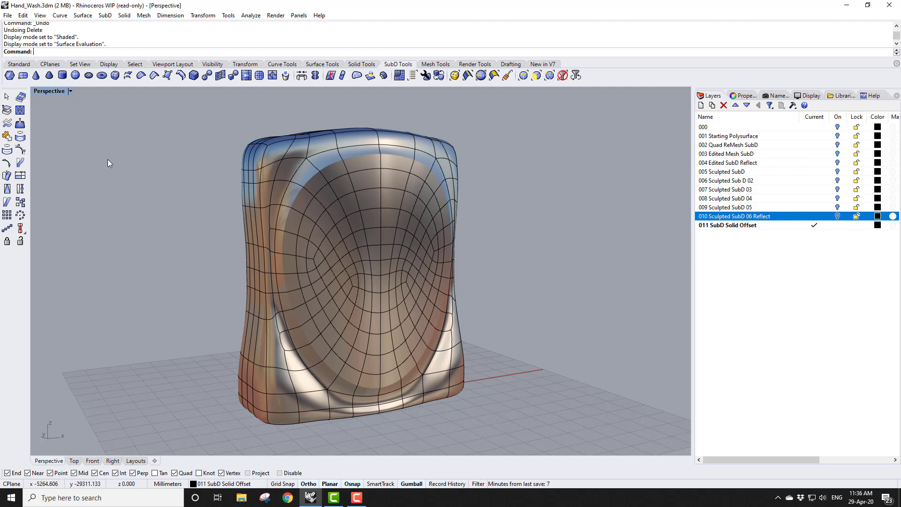
left_click(69, 92)
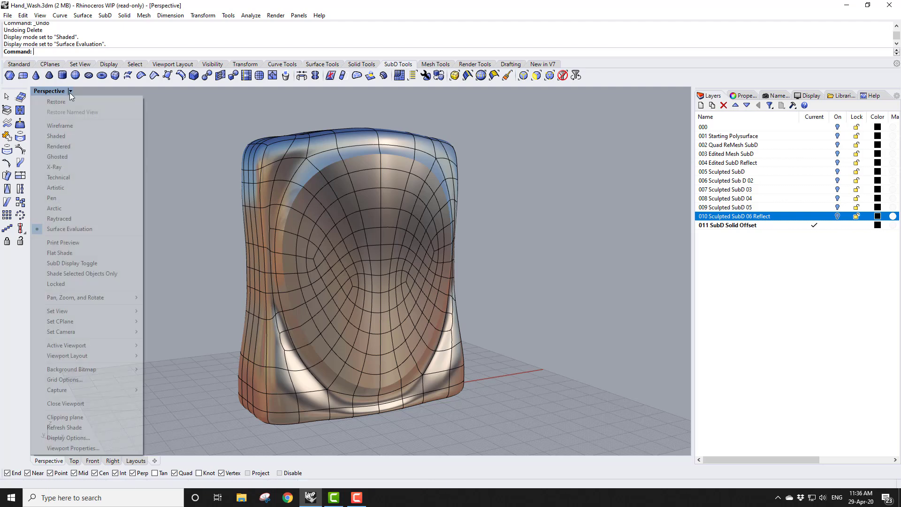
left_click(73, 136)
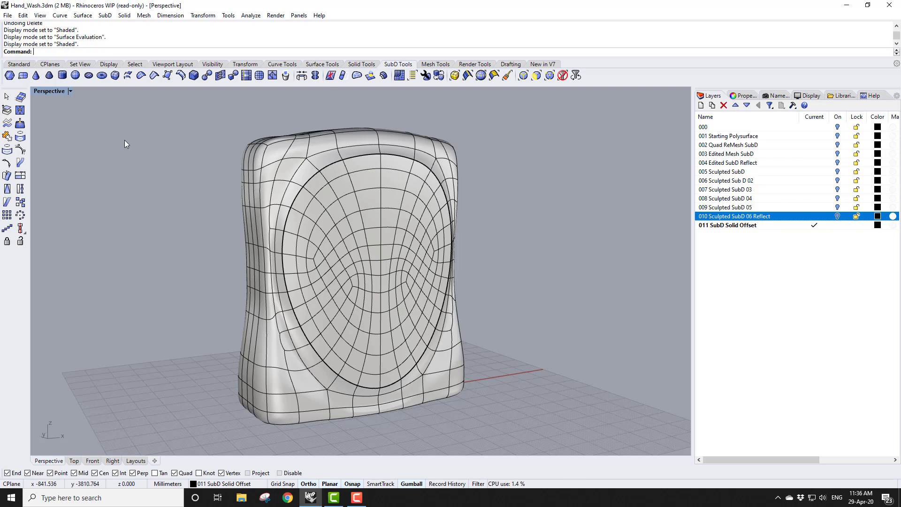
Delete two adjacent faces on the top of the SubD to open a hole
right_click_drag(395, 142, 392, 210)
scroll(368, 168, "up", 4)
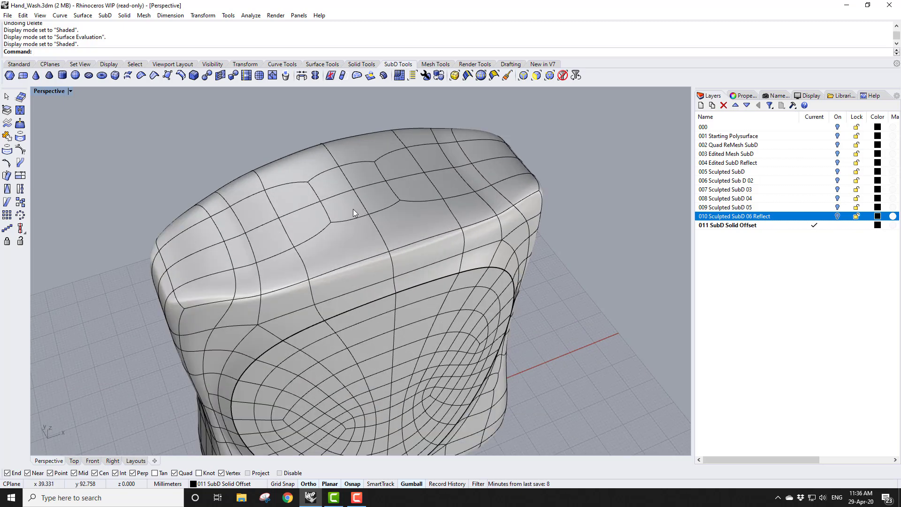
left_click(353, 208, "ctrl+shift")
left_click(369, 203, "ctrl+shift")
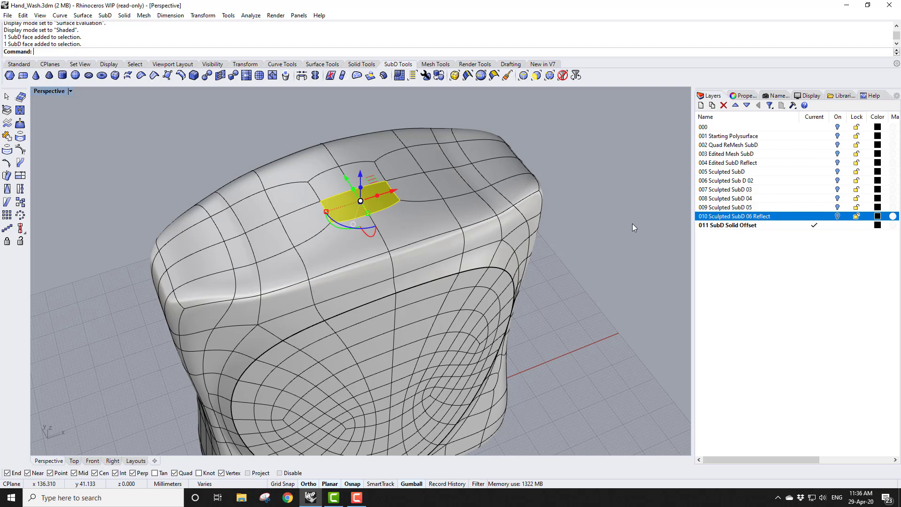
key("Delete")
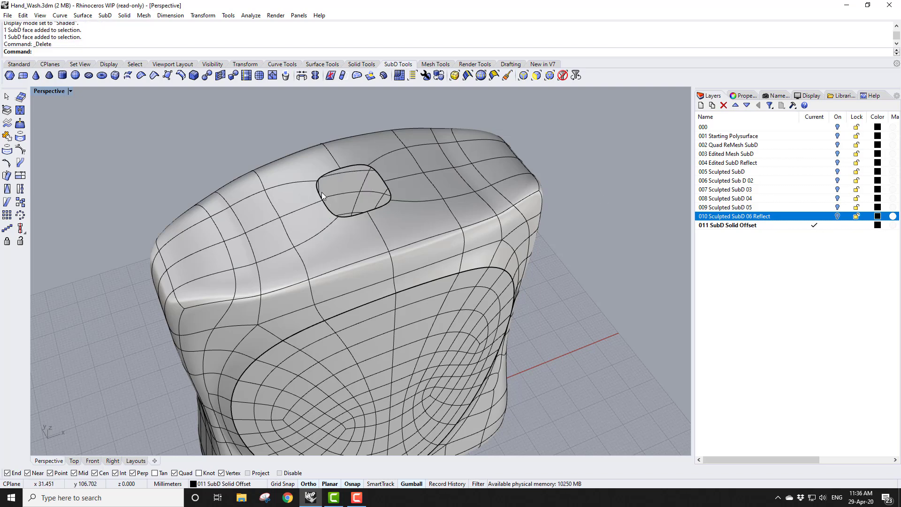
Offset the SubD as a solid with all directions flipped and a distance of 1.2
right_click_drag(329, 188, 374, 232)
scroll(345, 163, "up", 3)
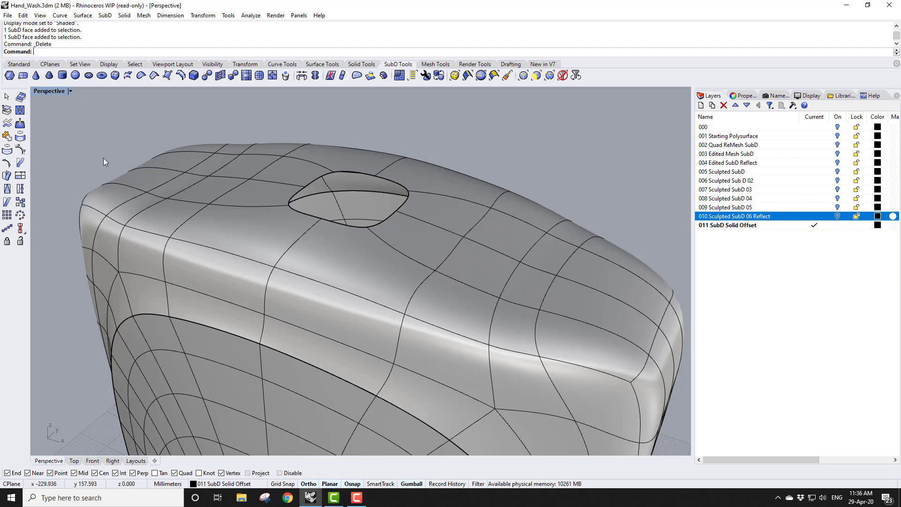
key("Tab")
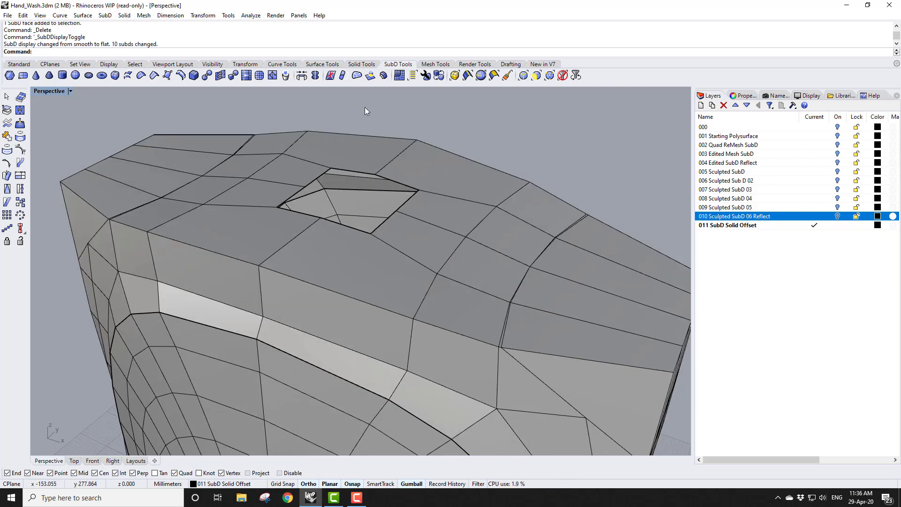
left_click(383, 75)
left_click(417, 149)
key("Return")
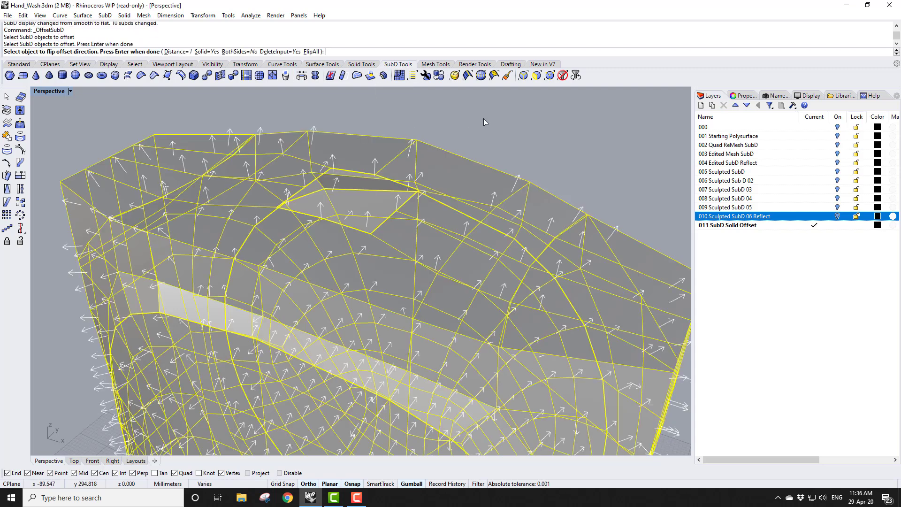
left_click(314, 52)
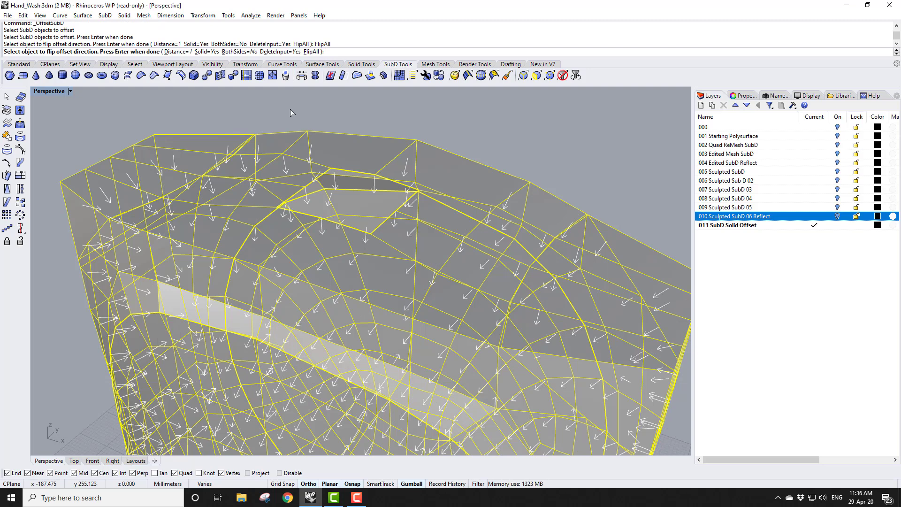
left_click(174, 52)
type("1.2")
key("Return")
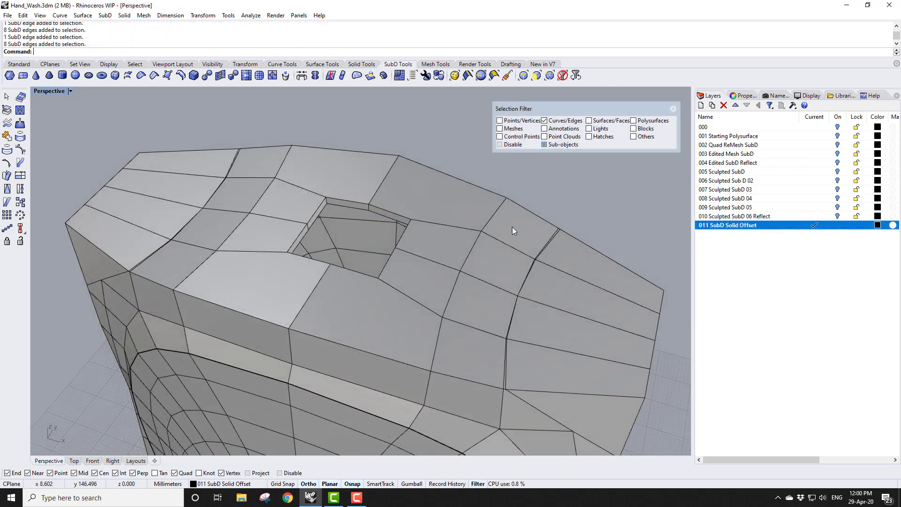
Crease the outer and inner edge loops around the top opening and return to smooth display
double_click(355, 201)
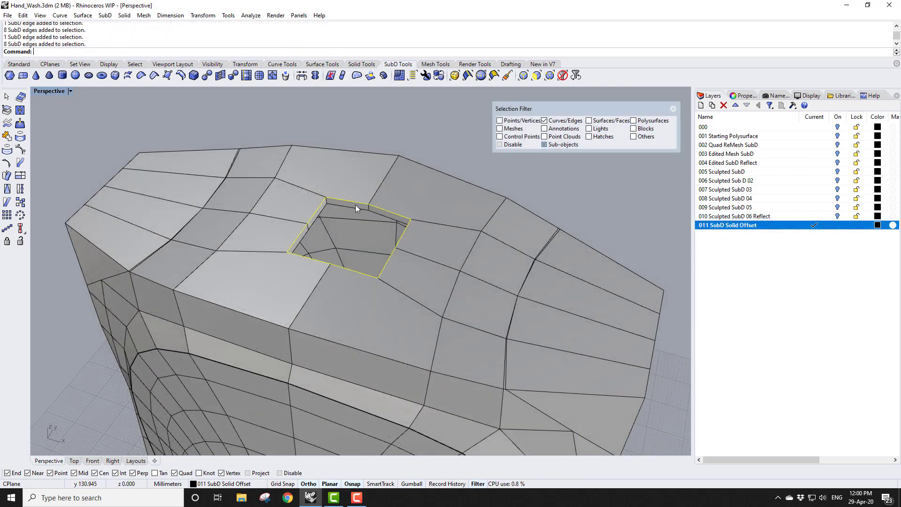
double_click(359, 208, "shift")
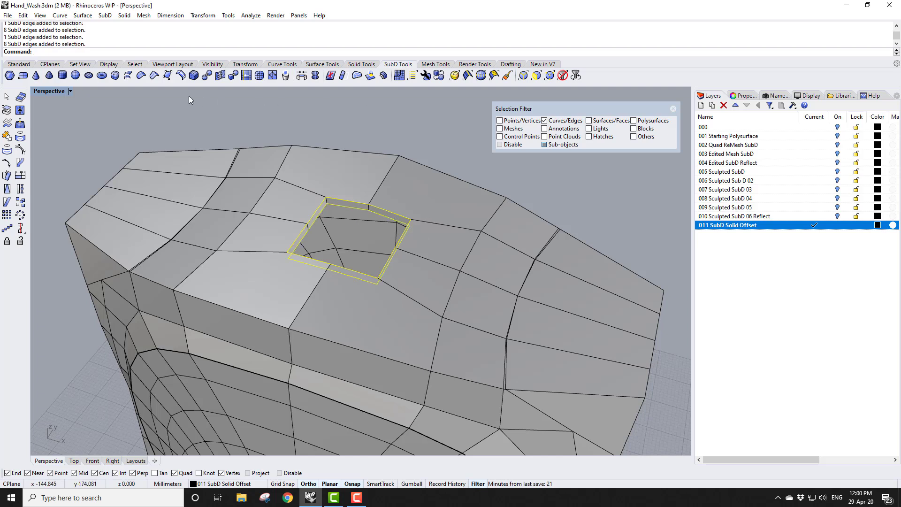
left_click(155, 75)
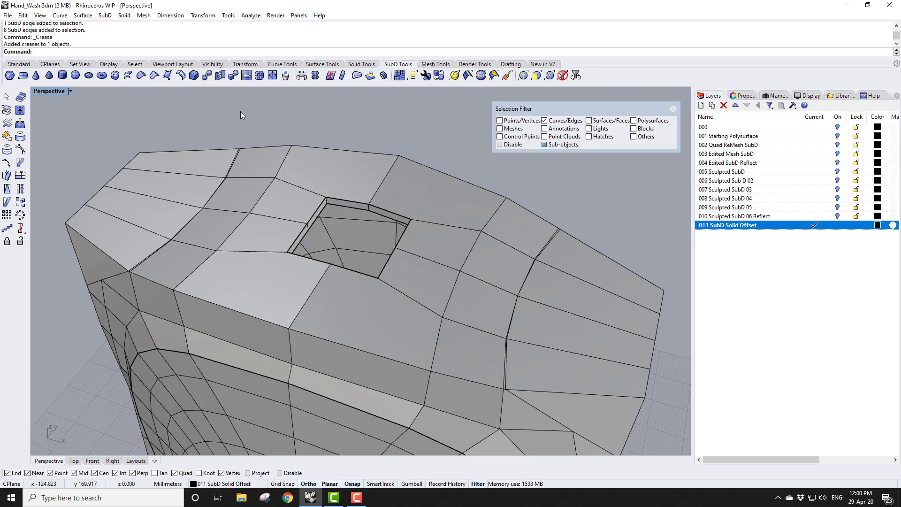
key("Tab")
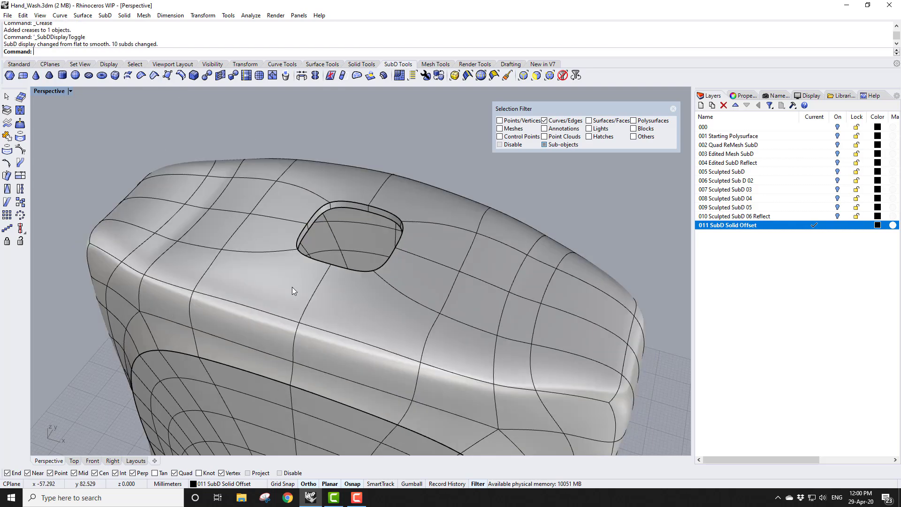
right_click_drag(291, 286, 324, 281)
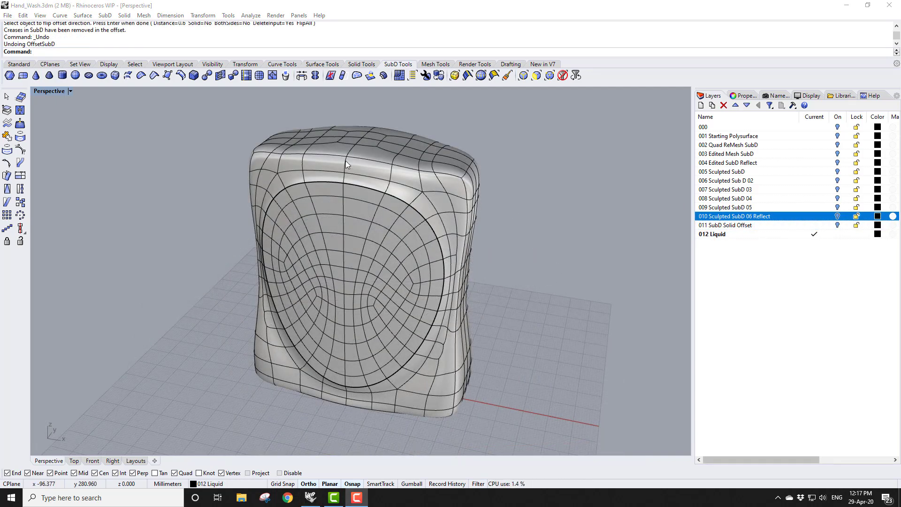
Offset the sculpted SubD inward with all directions flipped, as a non-solid 0.6 offset
left_click(384, 76)
left_click(432, 169)
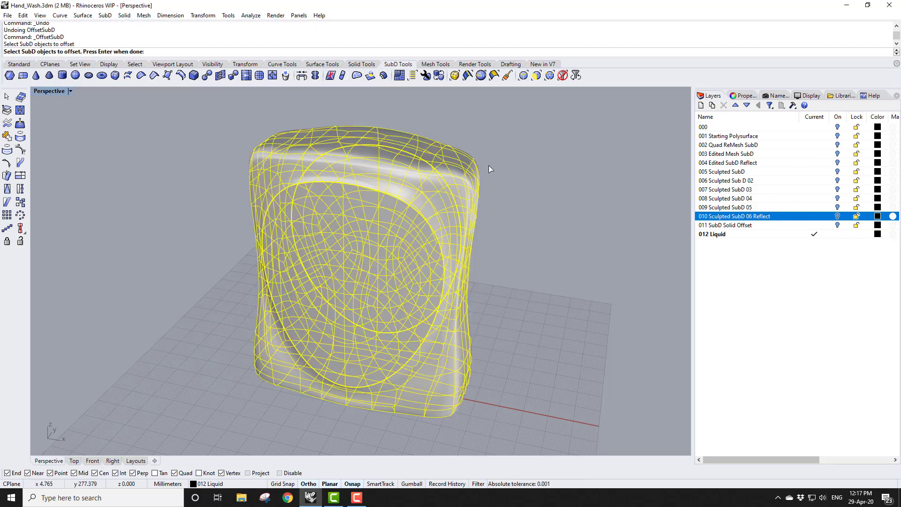
key("Return")
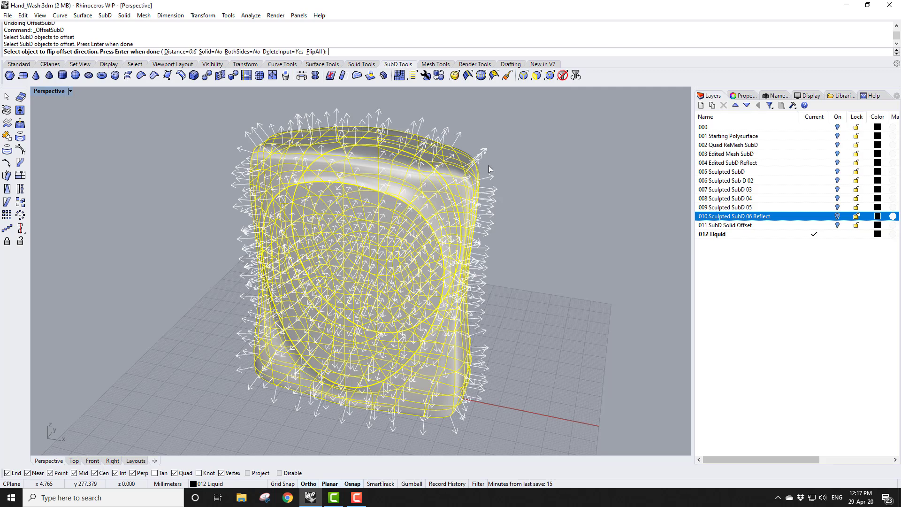
left_click(315, 52)
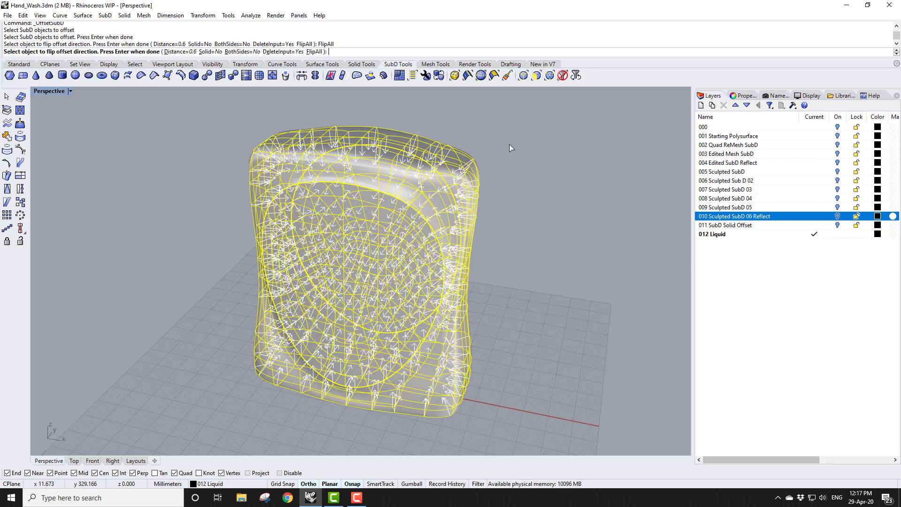
key("Return")
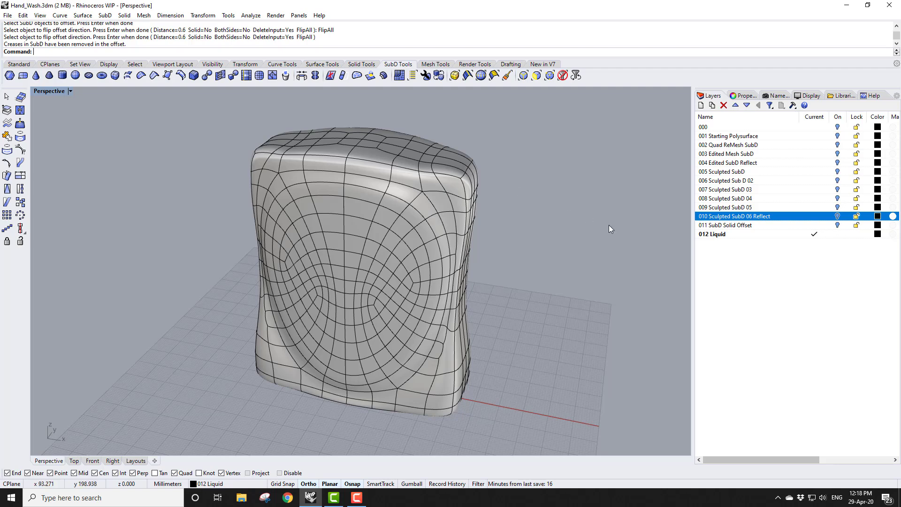
Duplicate the 012 Liquid layer and name the copy 012 Liquid NURBS
right_click(713, 237)
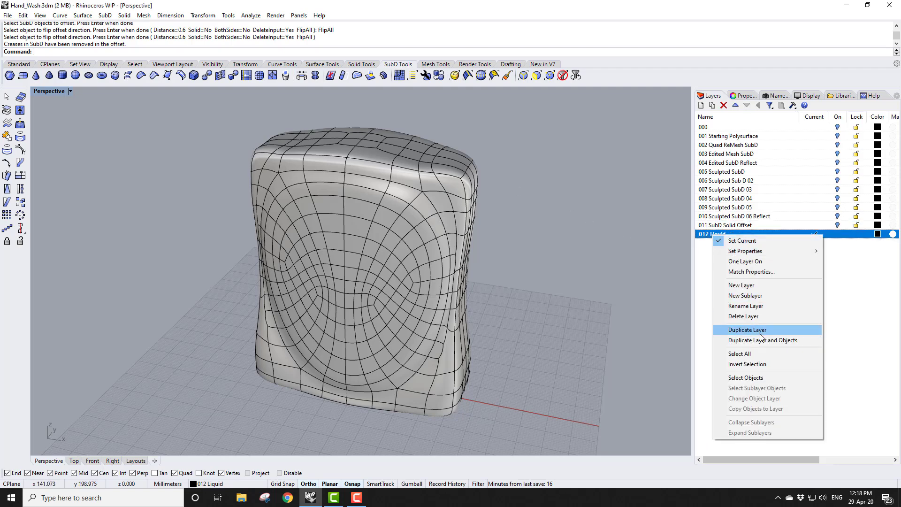
left_click(761, 341)
left_click(706, 244)
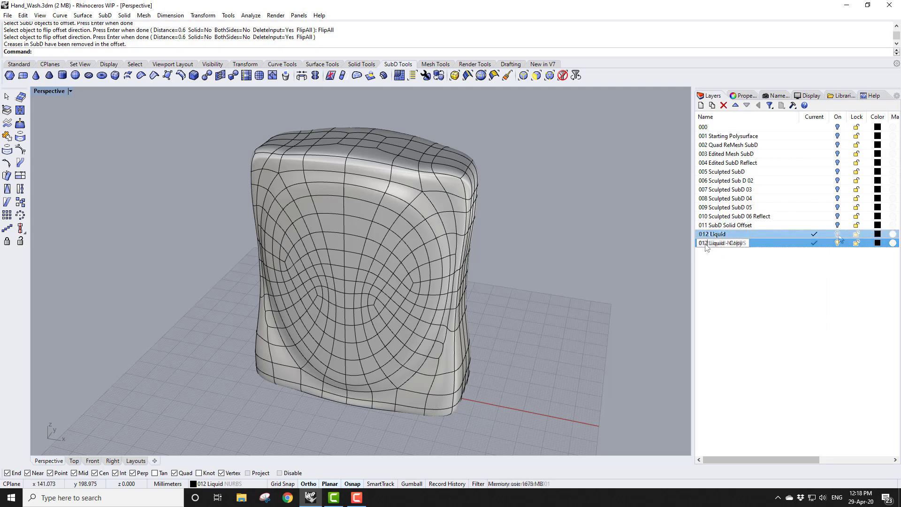
Convert the liquid SubD body into NURBS surfaces
left_click(471, 236)
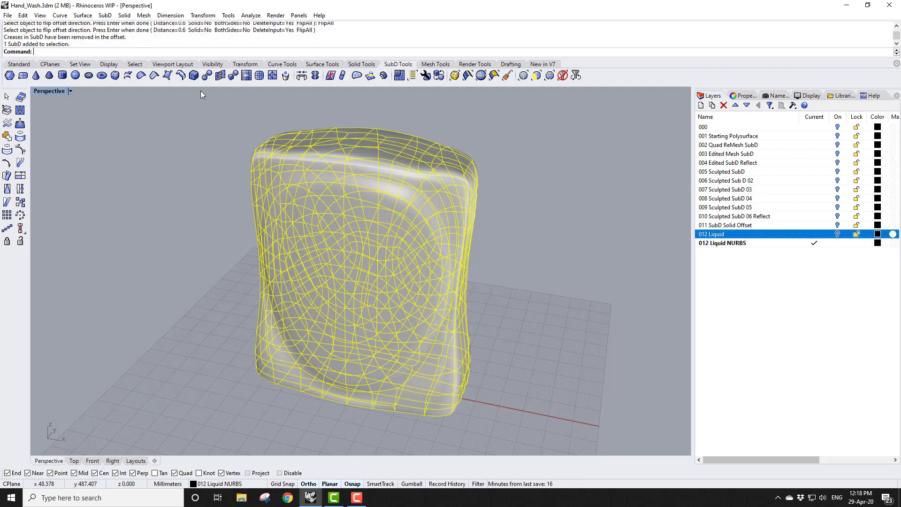
left_click(208, 76)
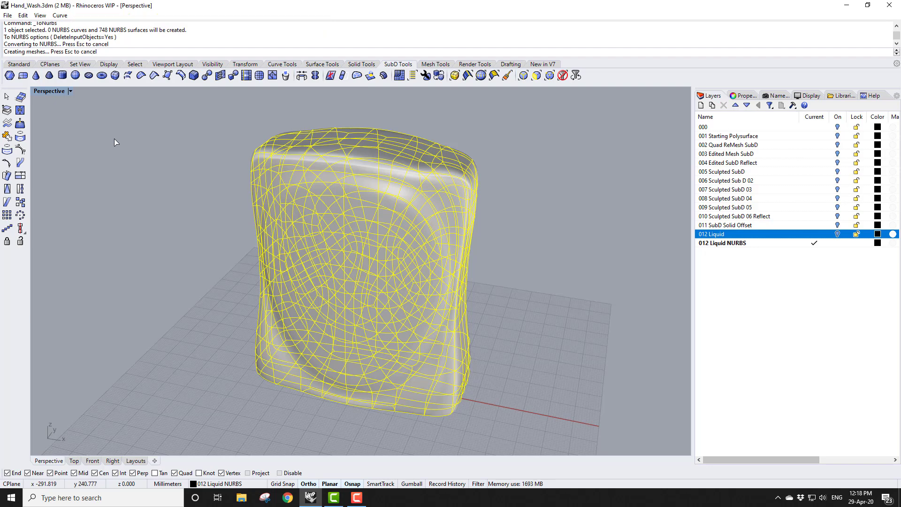
left_click(147, 149)
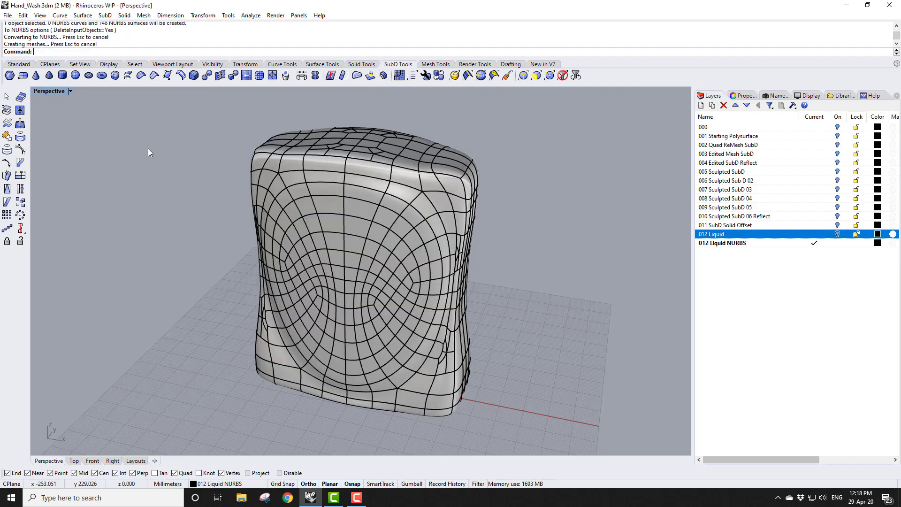
Switch to four viewports and draw a horizontal line across the upper part of the body in the Front view
double_click(57, 91)
left_click(18, 63)
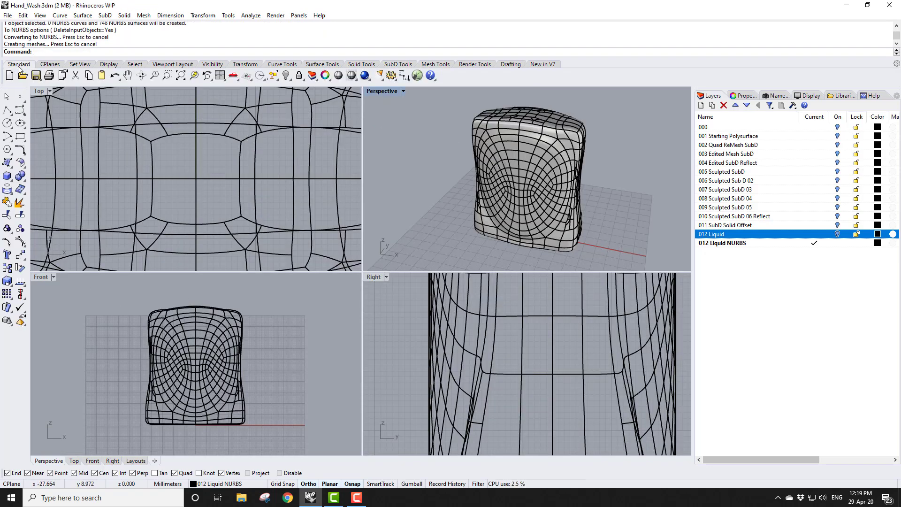
left_click(12, 114)
left_click(20, 115)
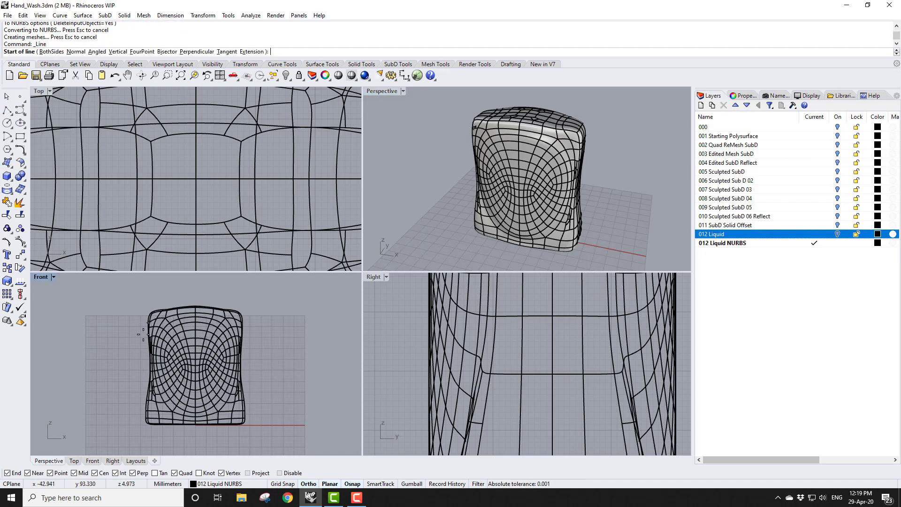
left_click(133, 324)
left_click(278, 323)
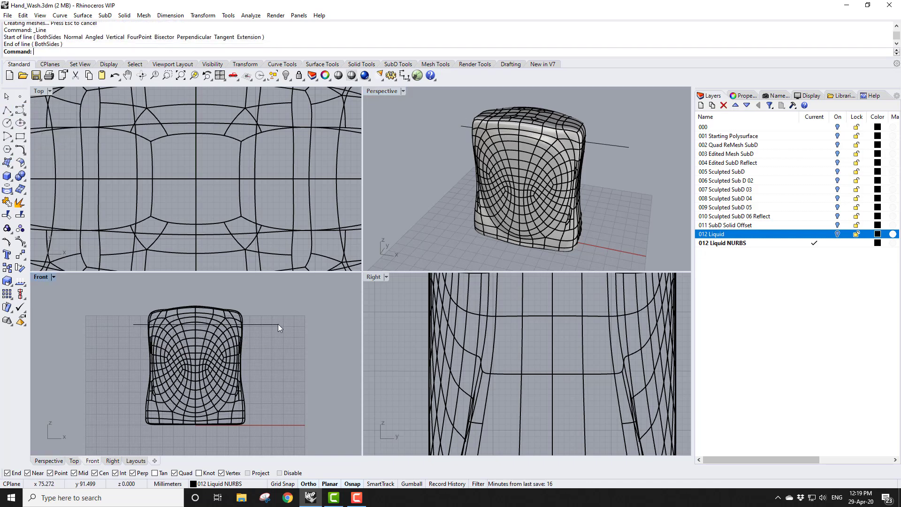
Cut the liquid NURBS body with the horizontal line using WireCut
left_click(361, 63)
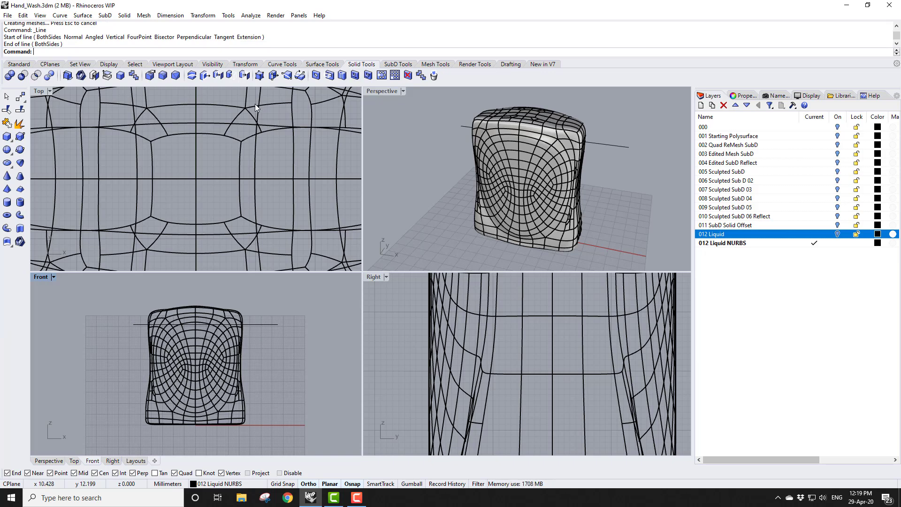
left_click(193, 75)
left_click(251, 323)
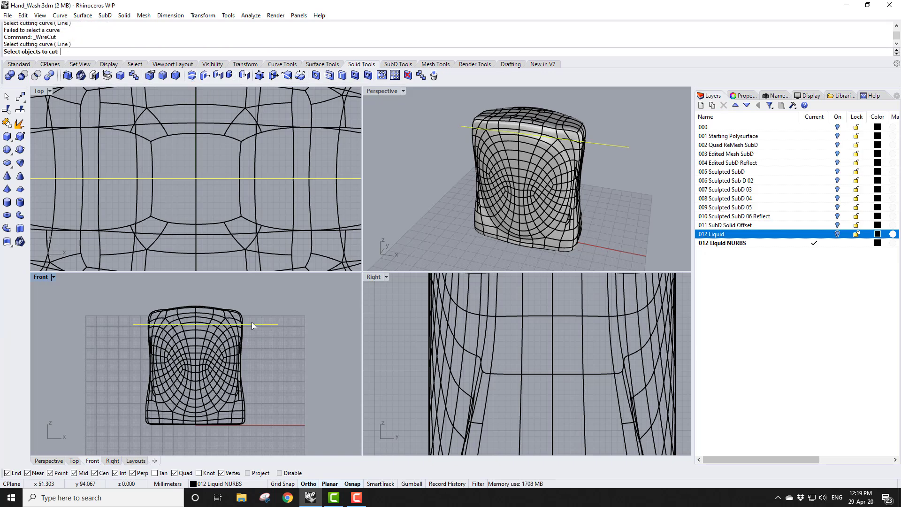
left_click(230, 313)
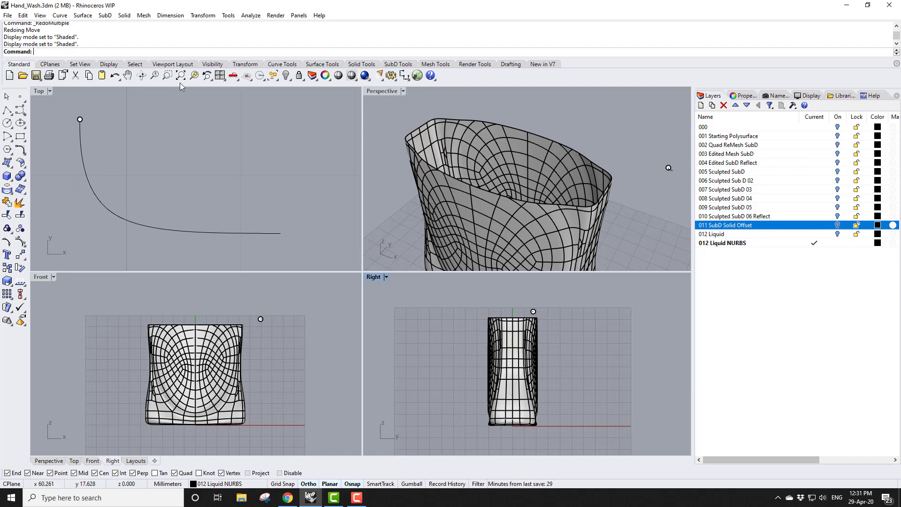
Start Orient Perpendicular to Curve, selecting the profile curve and its upper end as the base point
left_click(203, 15)
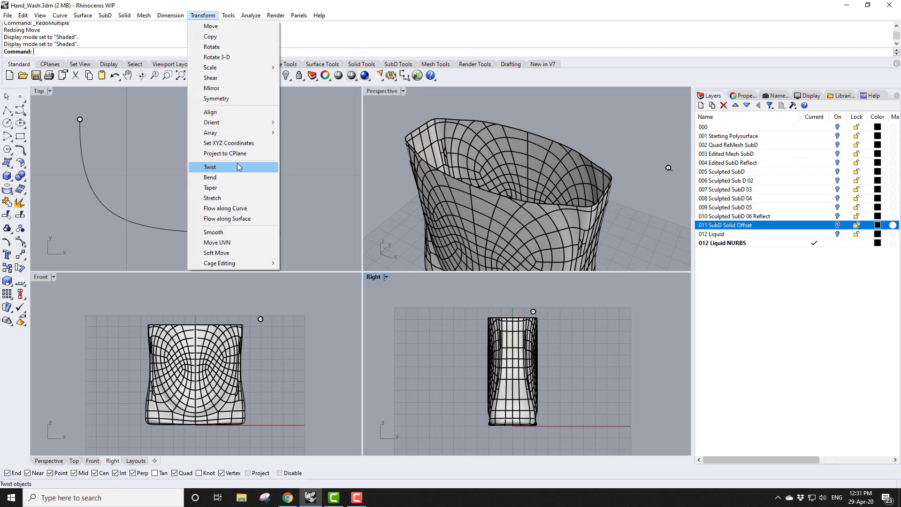
mouse_move(263, 126)
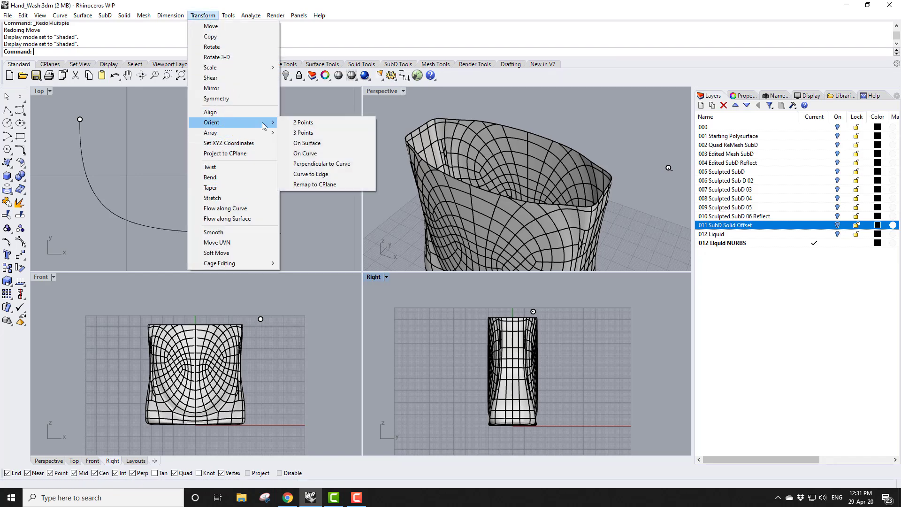
left_click(326, 163)
left_click(94, 192)
key("Return")
left_click(80, 120)
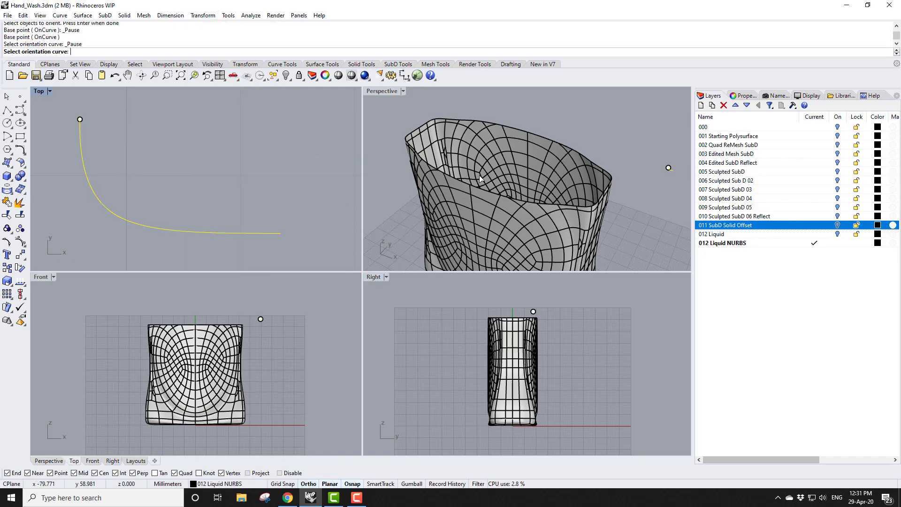
Place a copy of the profile perpendicular to the bottle's top rim edge with Y flipped
double_click(382, 91)
scroll(403, 287, "up", 6)
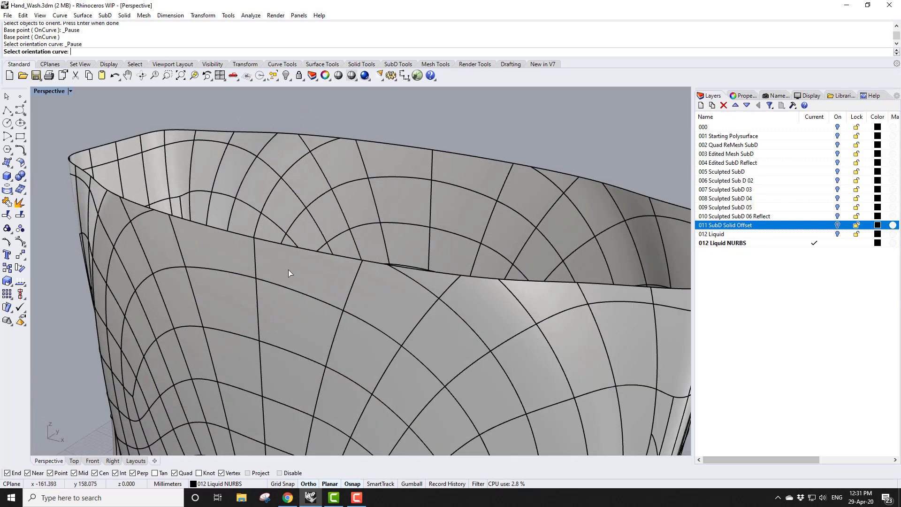
left_click(292, 246)
scroll(262, 253, "down", 3)
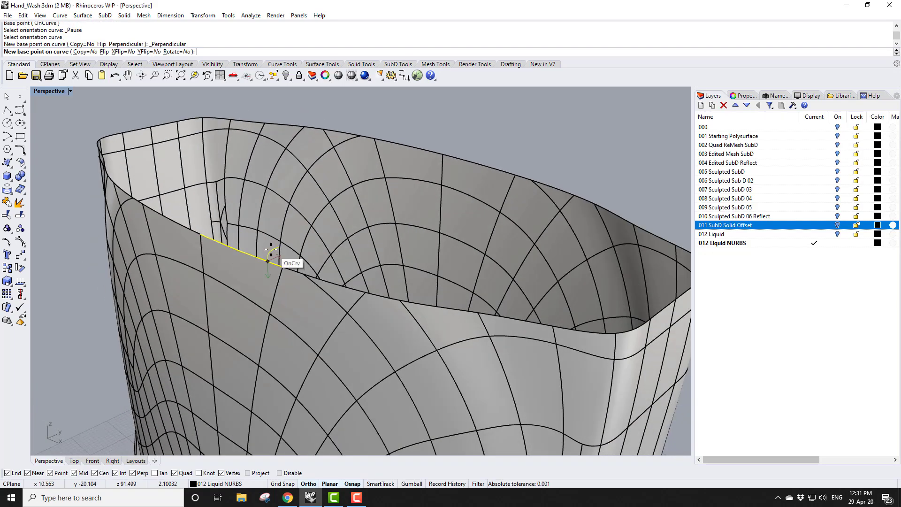
scroll(262, 254, "up", 5)
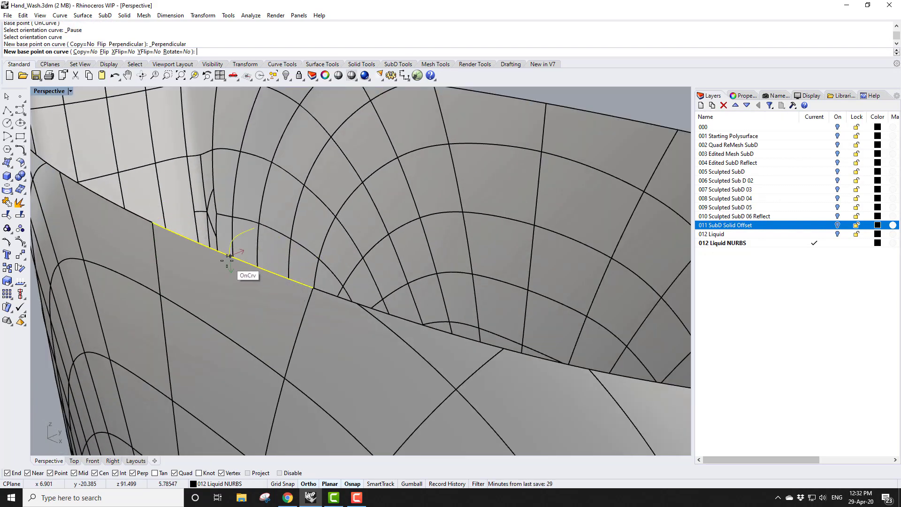
left_click(150, 51)
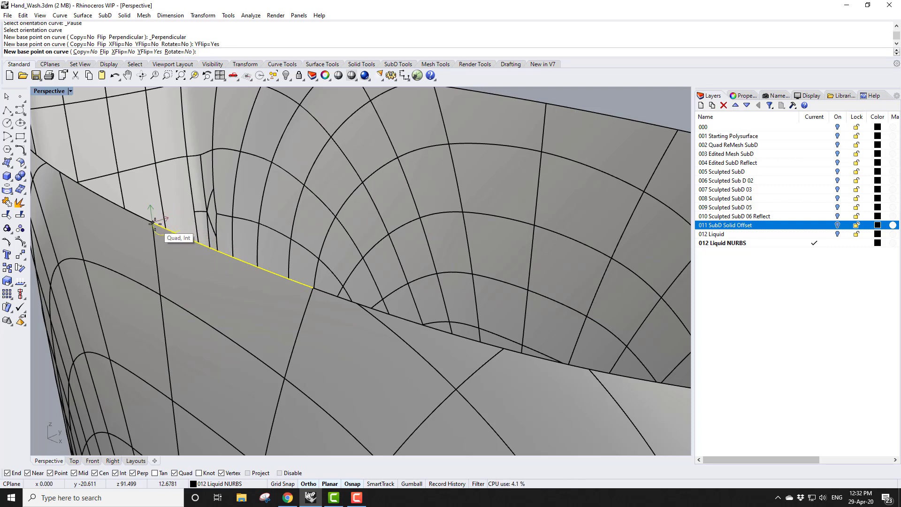
left_click(87, 53)
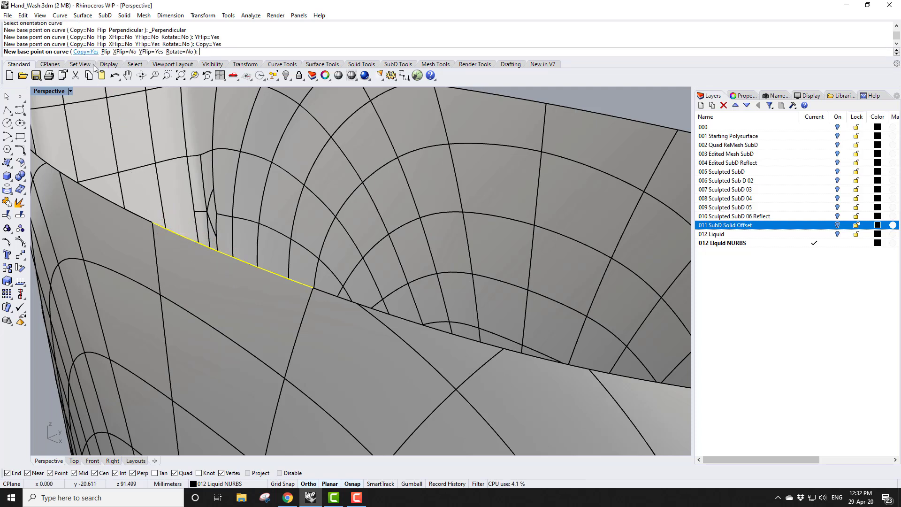
left_click(153, 221)
right_click(153, 221)
Sweep the profile along the chained top rim edges with one rail, keeping default Freeform options
scroll(354, 298, "down", 10)
right_click_drag(353, 297, 247, 308)
scroll(244, 245, "up", 6)
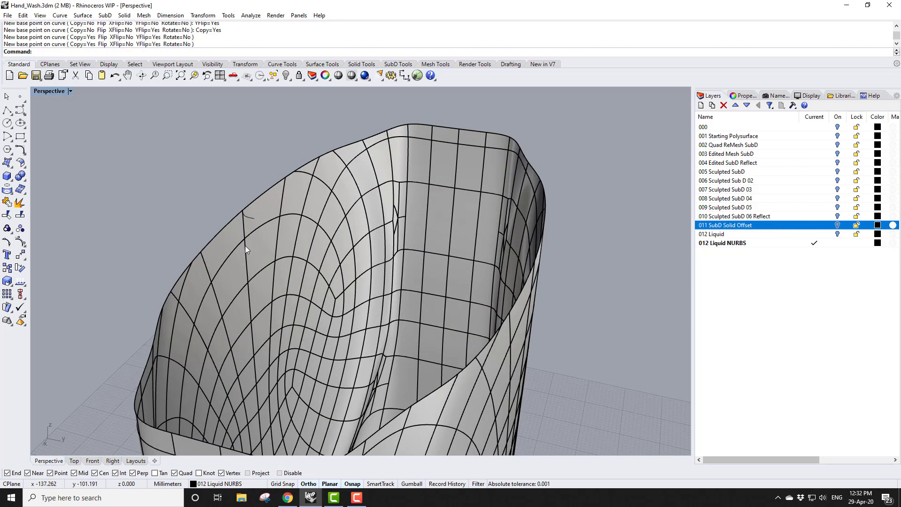
left_click(83, 15)
left_click(91, 48)
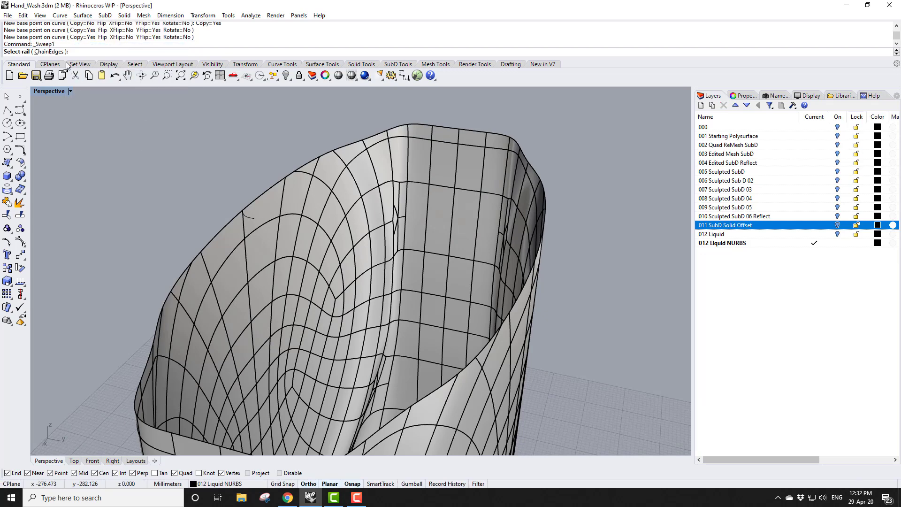
left_click(49, 52)
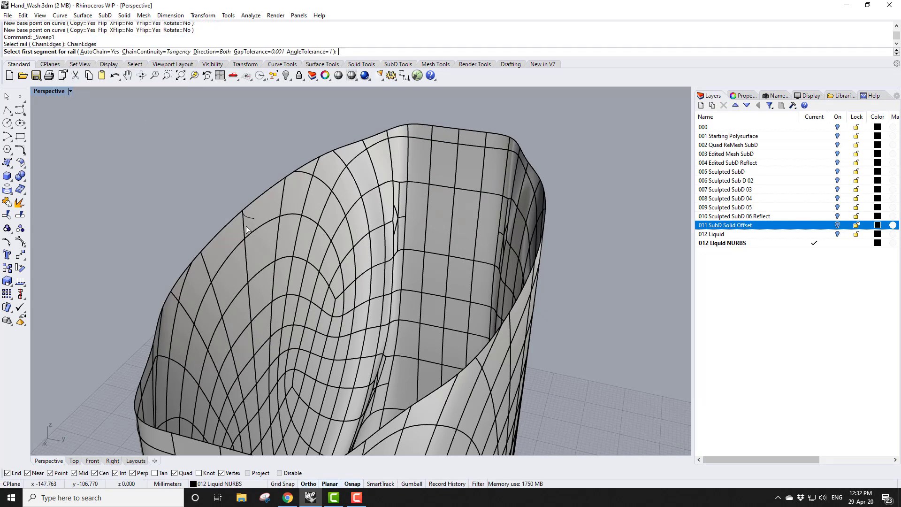
left_click(260, 200)
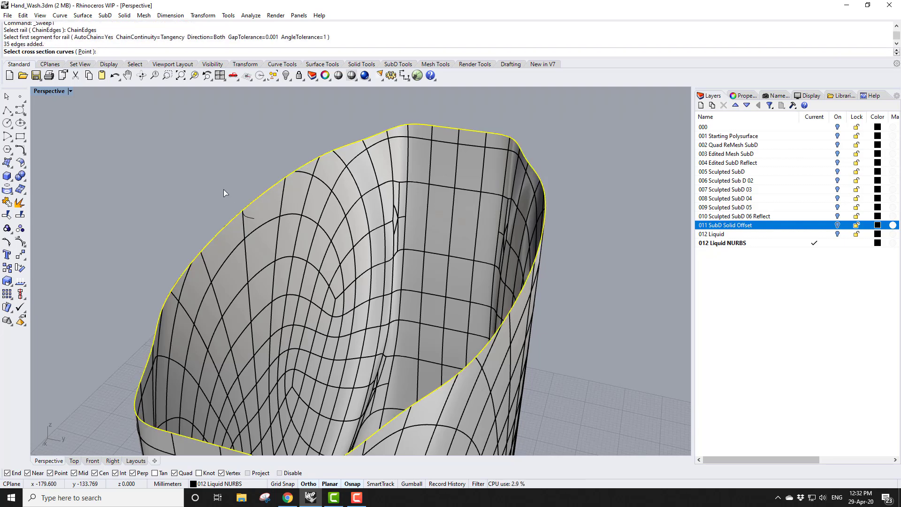
left_click(252, 218)
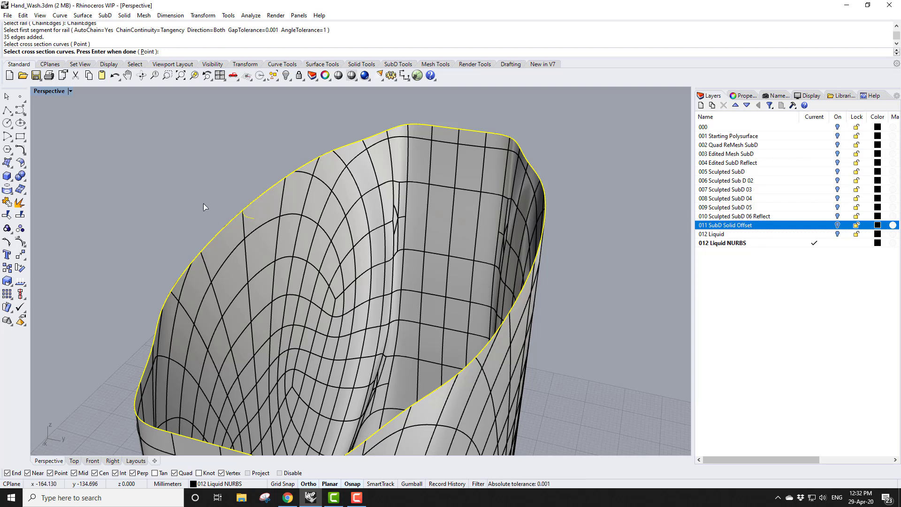
key("Return")
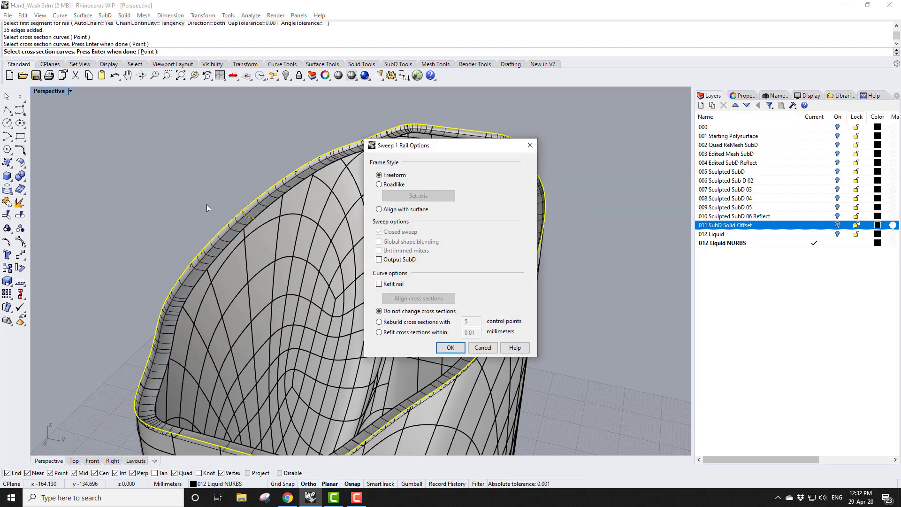
left_click(458, 351)
Join the swept lip surface to the bottle body
right_click_drag(457, 351, 623, 282)
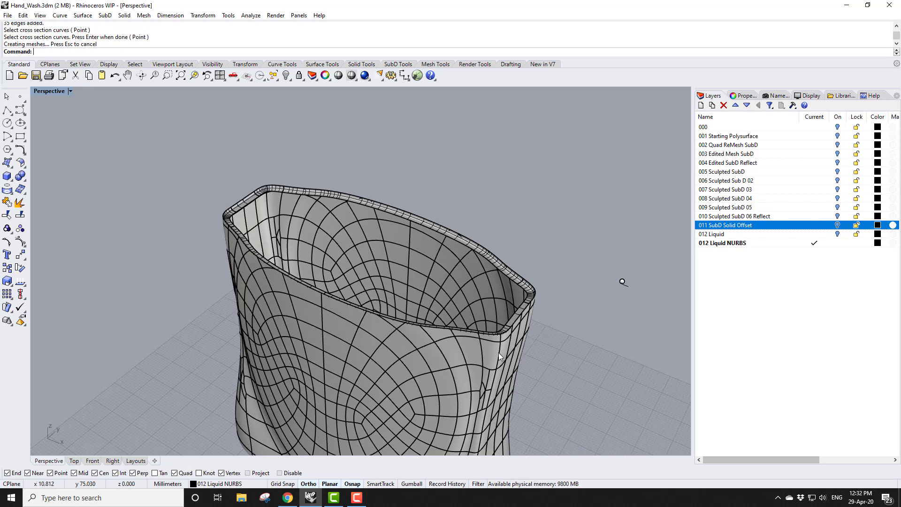
scroll(499, 352, "up", 2)
left_click(523, 263)
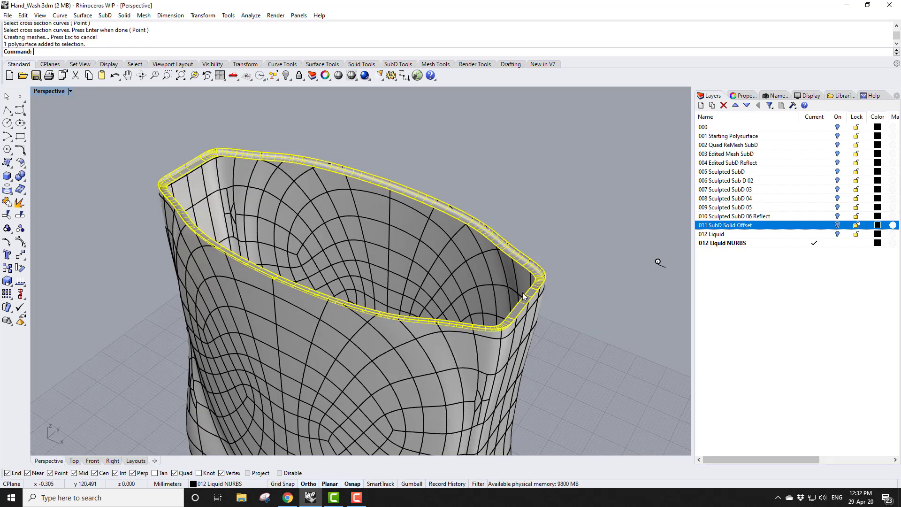
left_click(488, 347)
left_click(7, 202)
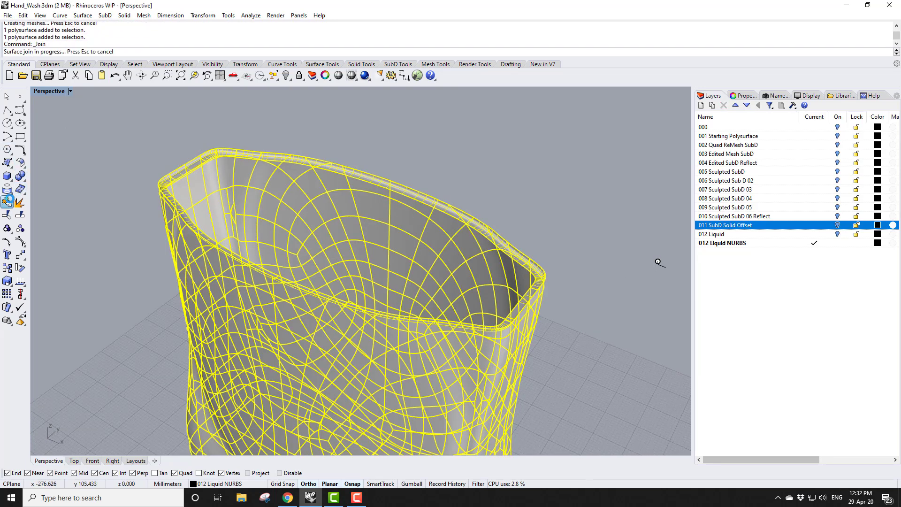
Cap the planar holes of the joined bottle polysurface
left_click(125, 16)
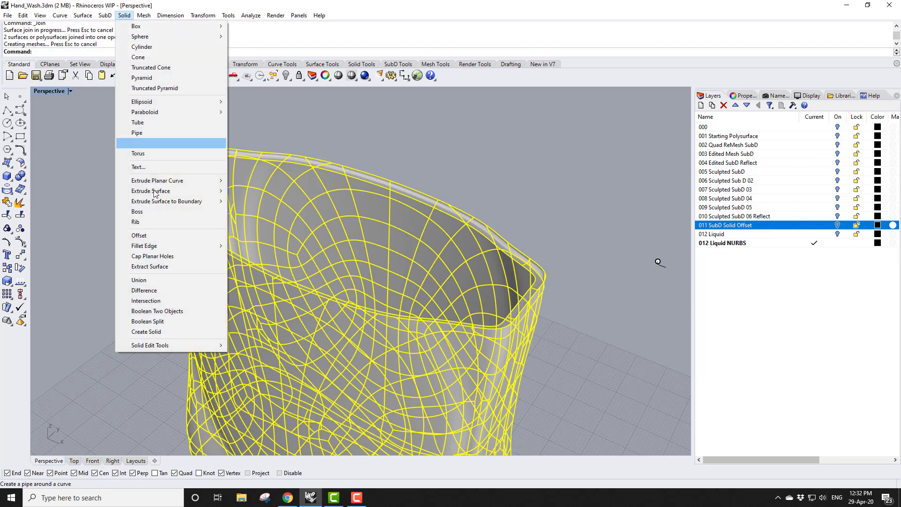
left_click(162, 257)
left_click(110, 340)
scroll(299, 209, "down", 6)
right_click_drag(244, 306, 317, 295)
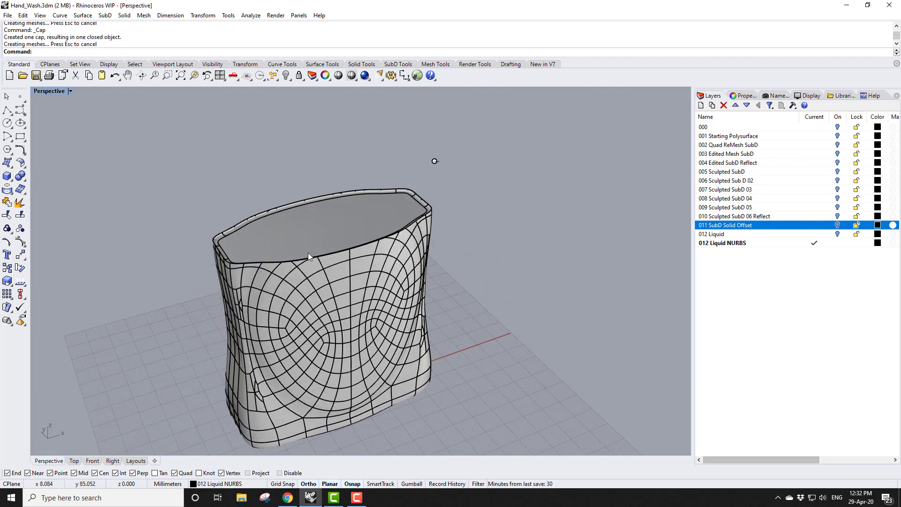
left_click(297, 277)
left_click(751, 97)
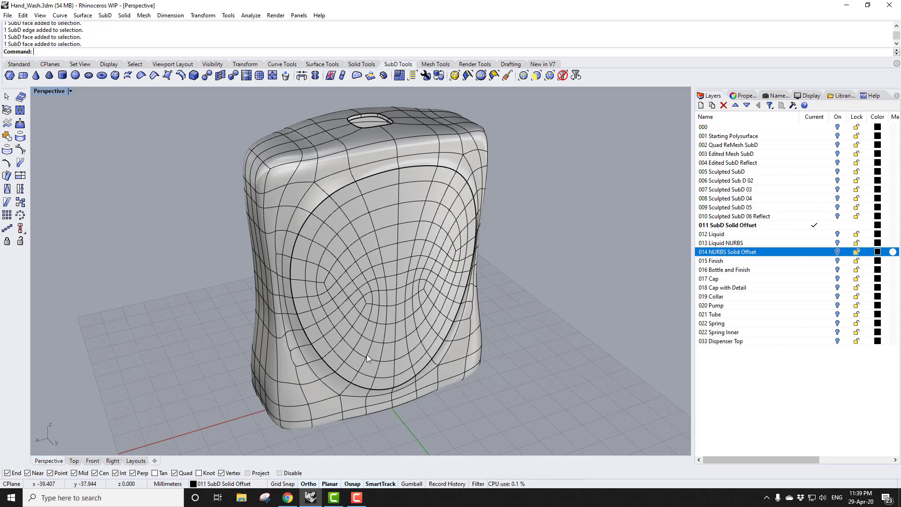
left_click(286, 369, "ctrl+shift")
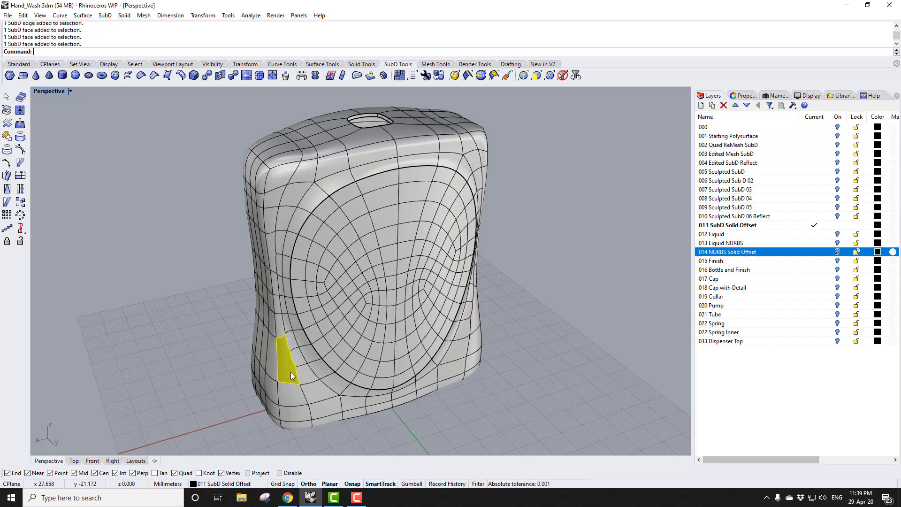
left_click(271, 247, "ctrl+shift")
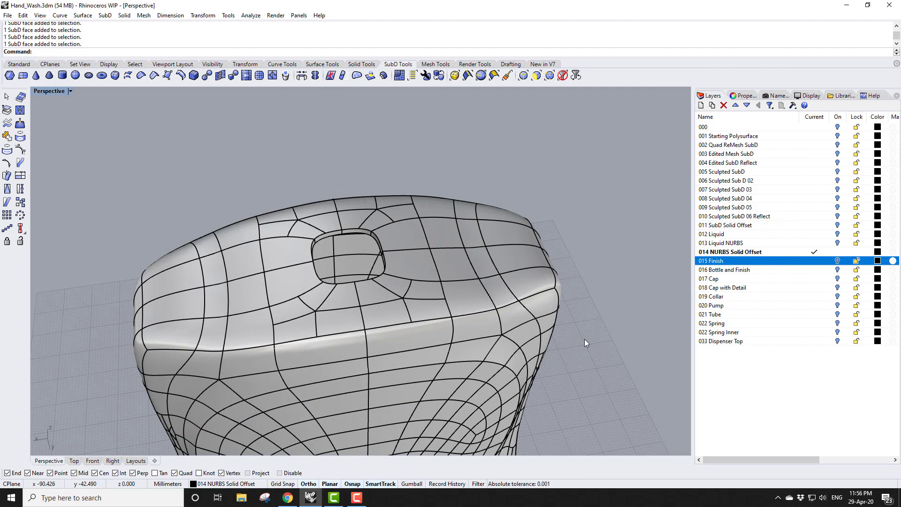
Make 015 Finish the current layer and orbit around the finish part
left_click(815, 260)
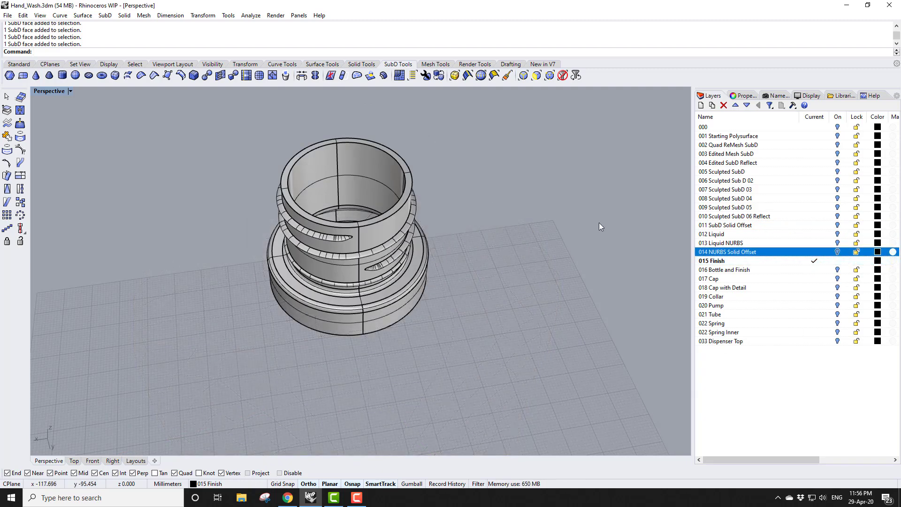
mouse_move(483, 208)
right_mouse_down()
mouse_move(492, 258)
mouse_move(484, 207)
mouse_move(484, 214)
right_mouse_up()
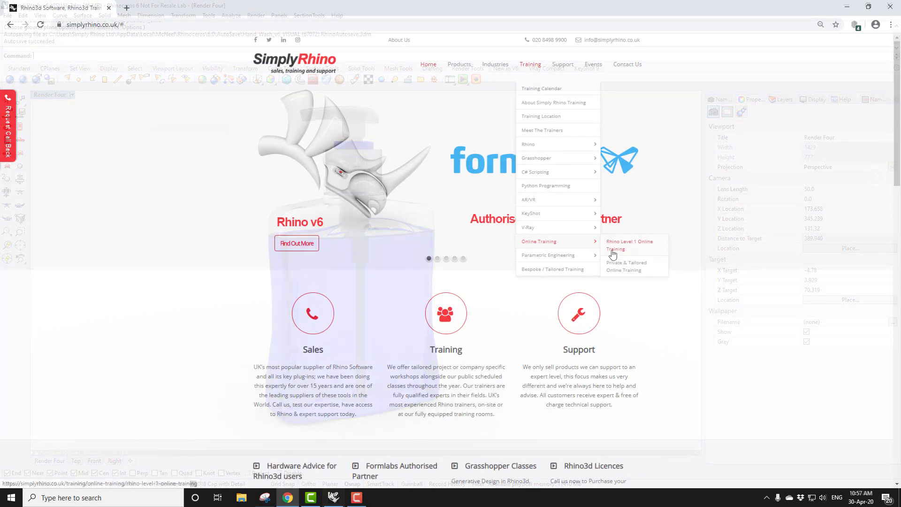
Open the Private & Tailored Online Training page on the Simply Rhino website
left_click(619, 267)
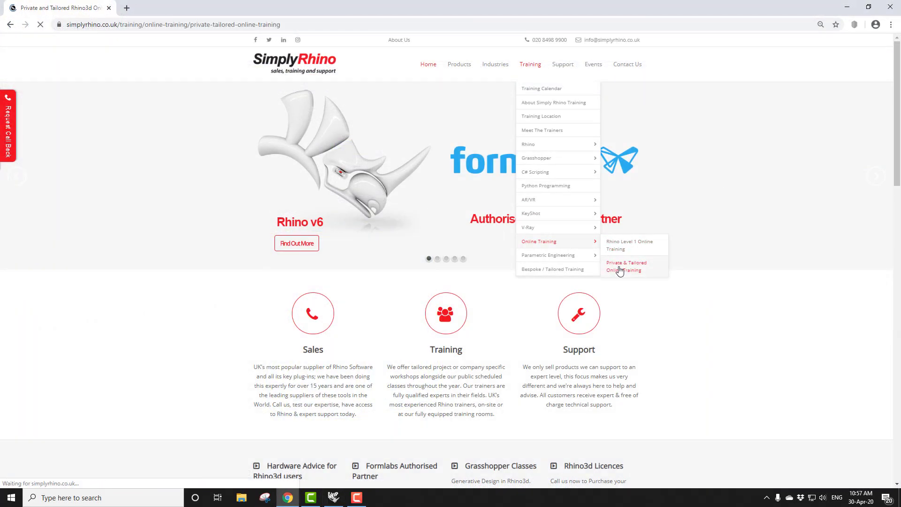